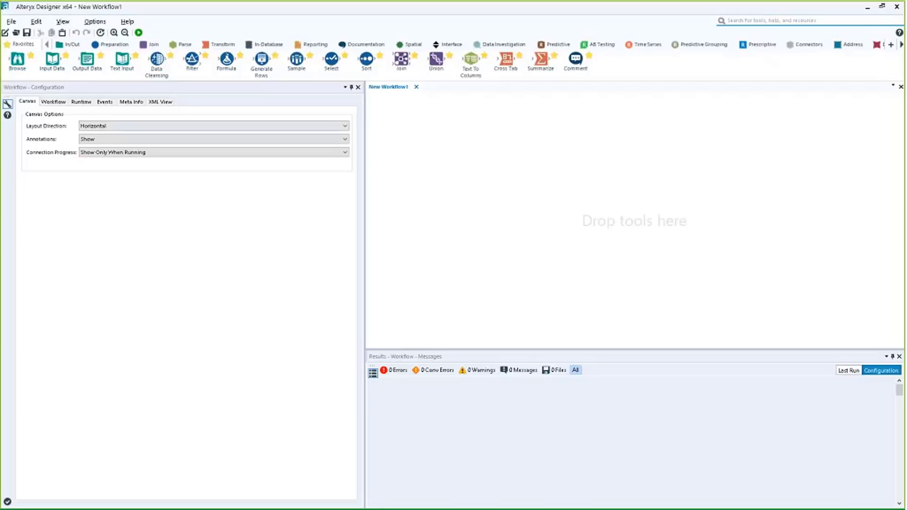
Step: Add an Input Data tool to the canvas and connect it to Customer_Transactions.csv in the certification part2 data folder
drag(52, 59, 428, 135)
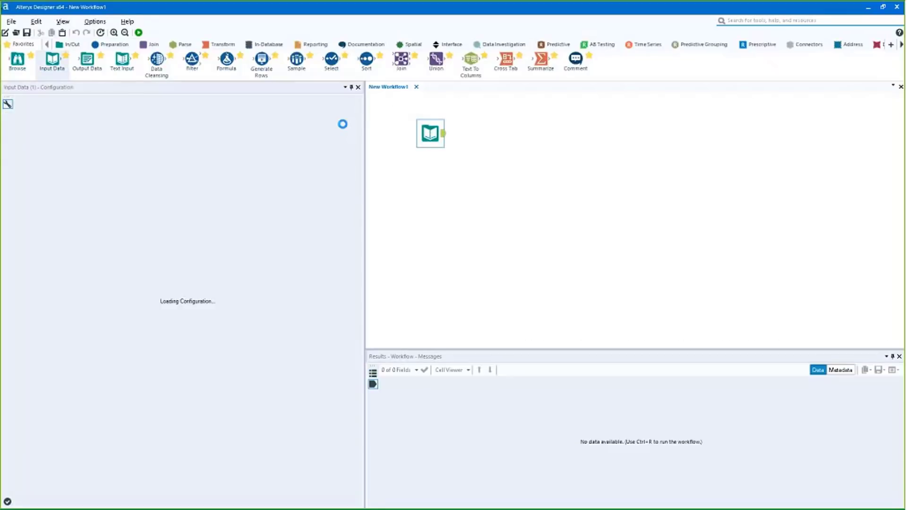
click(351, 110)
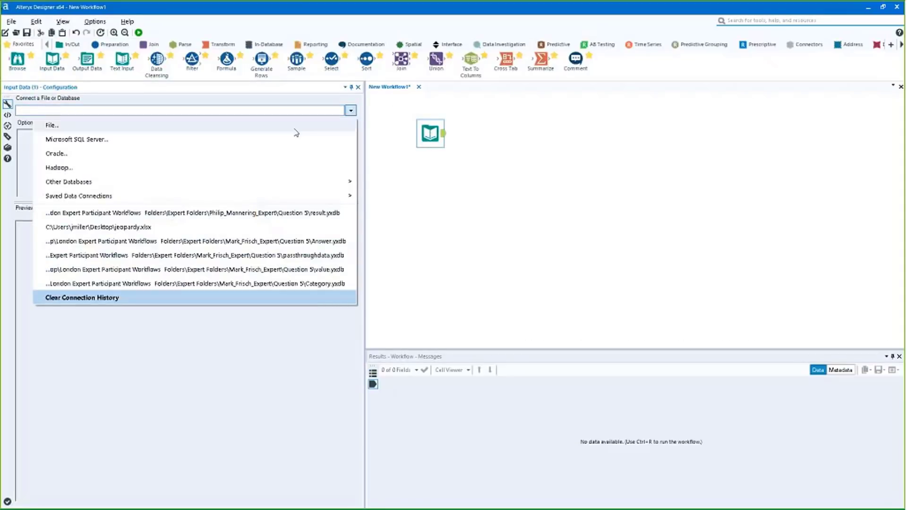
click(294, 127)
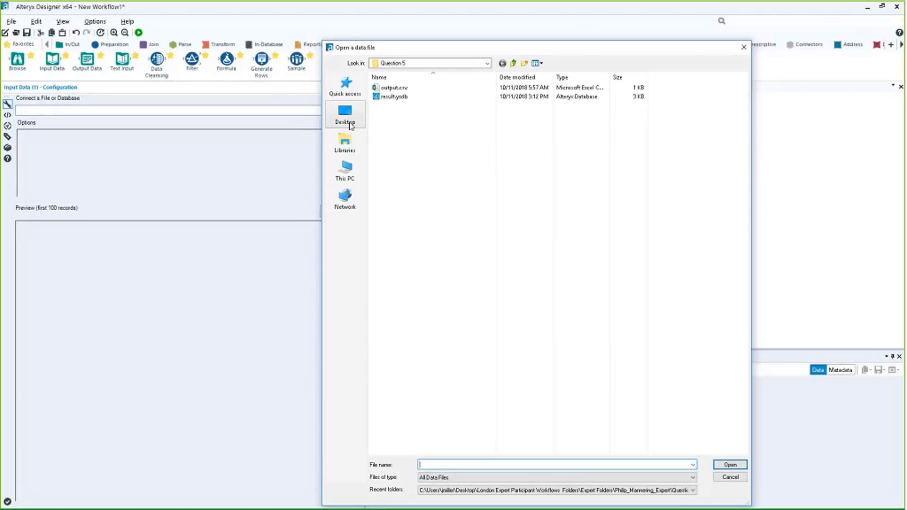
click(345, 171)
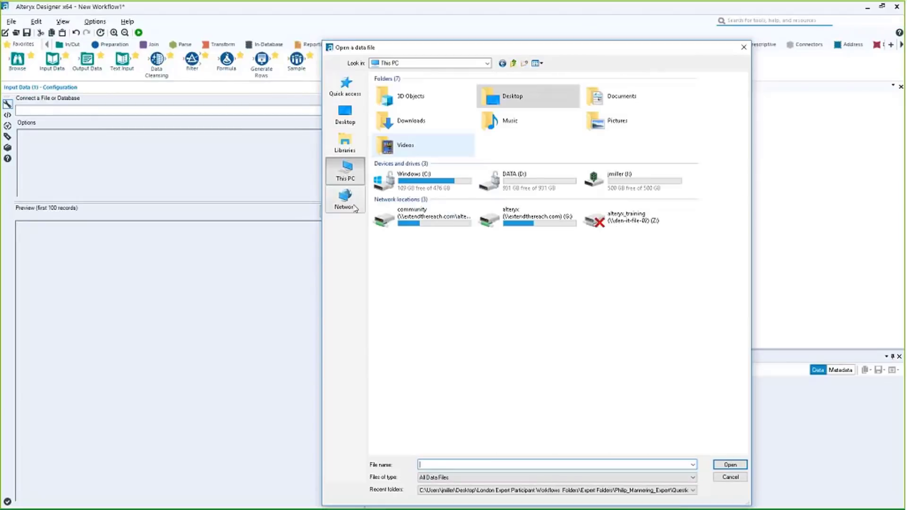
double_click(416, 180)
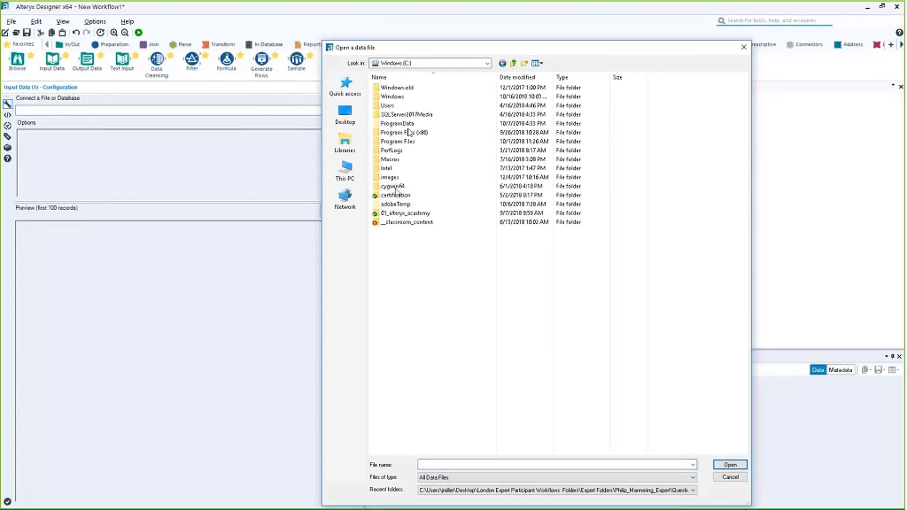
double_click(392, 222)
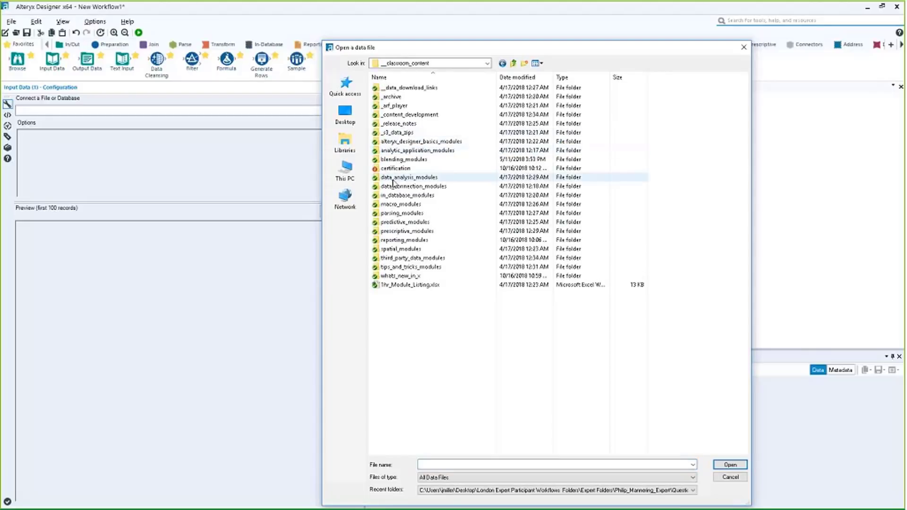
double_click(402, 177)
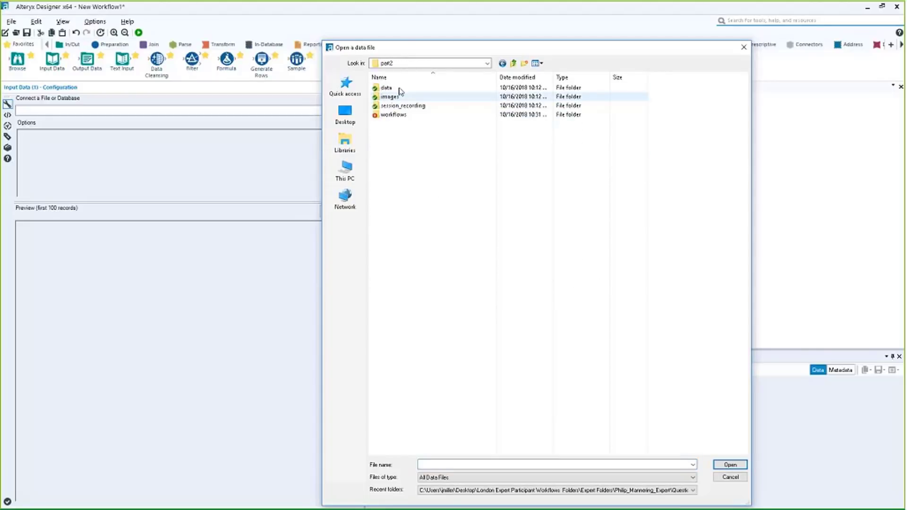
double_click(398, 88)
double_click(462, 97)
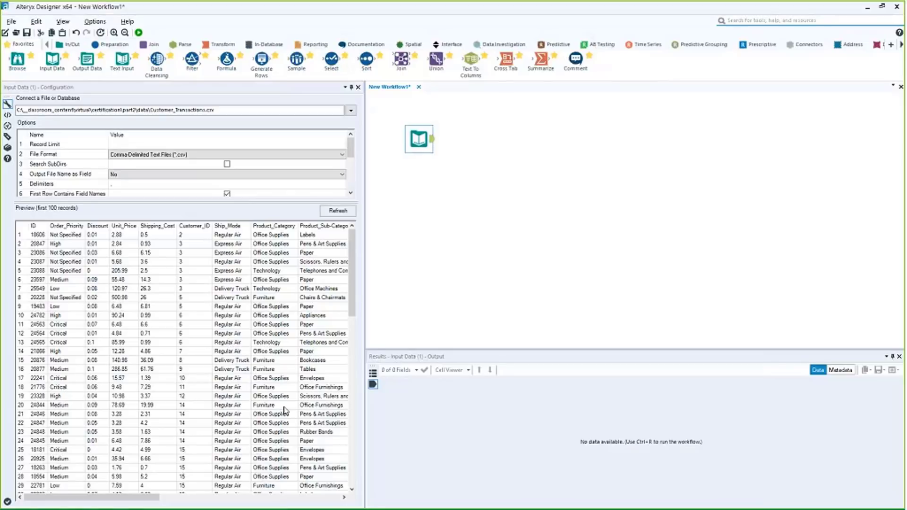
Step: Add Customer_Responder_Full.csv from the part2 data folder in File Explorer to the canvas as a second input below the first
drag(906, 201, 554, 201)
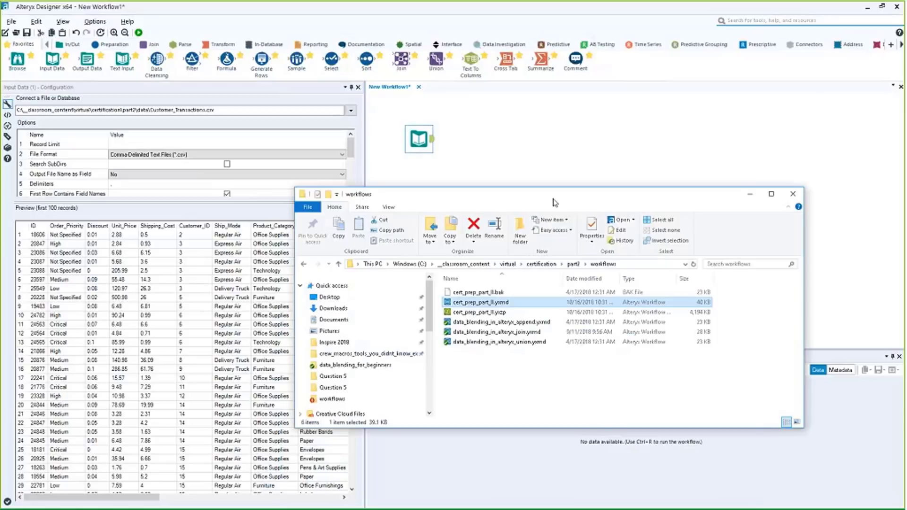
click(541, 263)
click(472, 293)
double_click(474, 294)
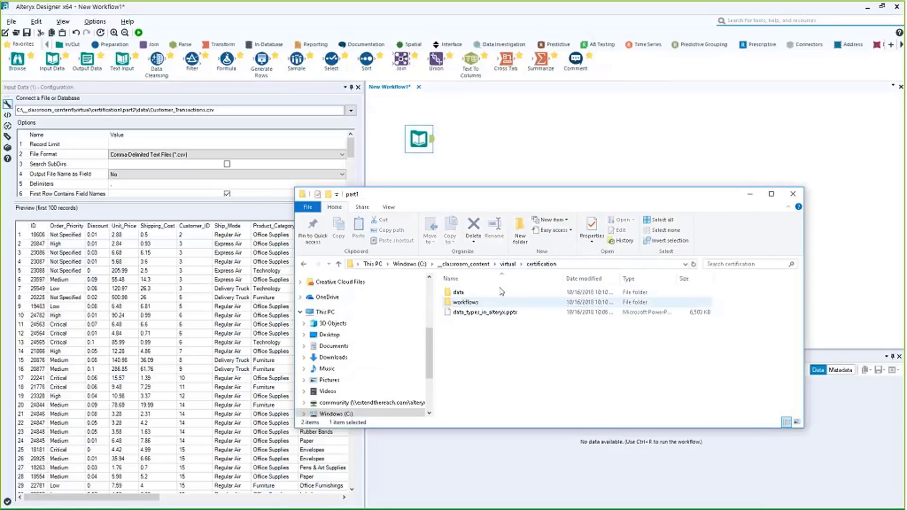
key(BackSpace)
click(480, 304)
double_click(480, 303)
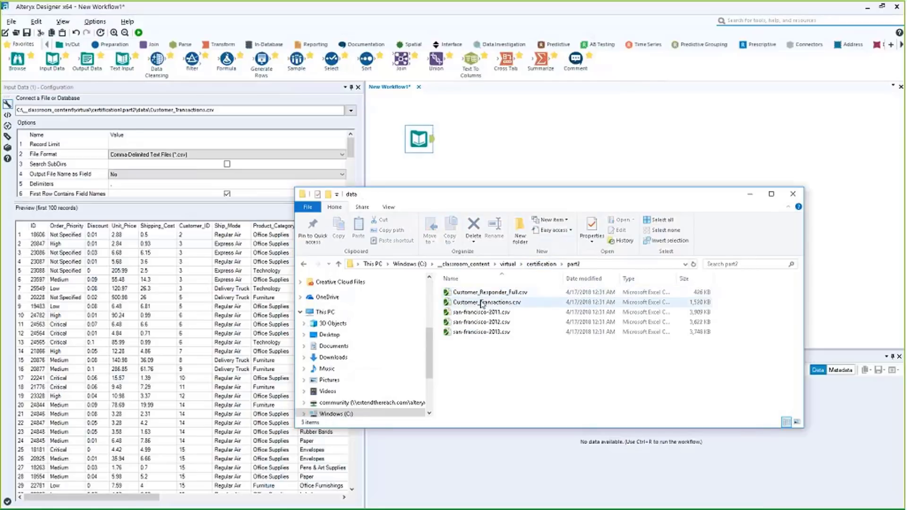
drag(488, 291, 433, 210)
Step: Examine the preview records and columns of the Customer_Transactions.csv input, including the customer, shipping and product fields
click(419, 138)
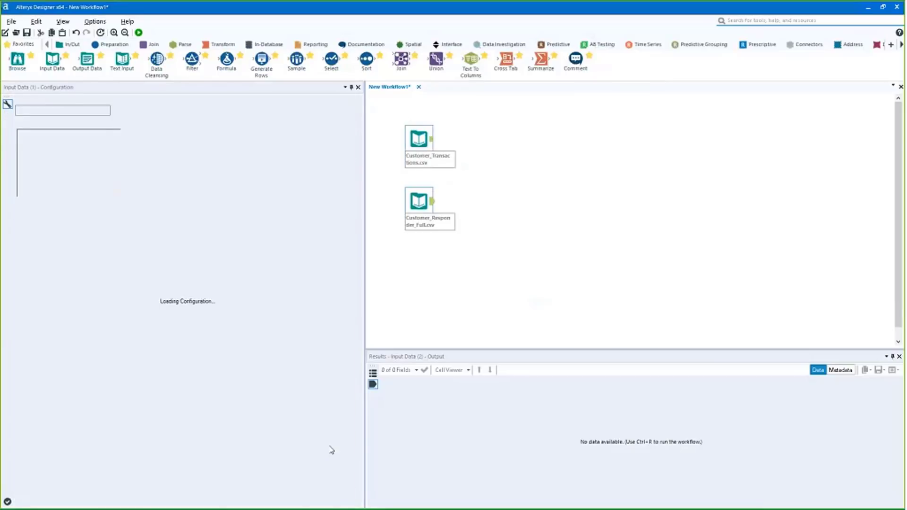
drag(71, 234, 73, 306)
click(68, 255)
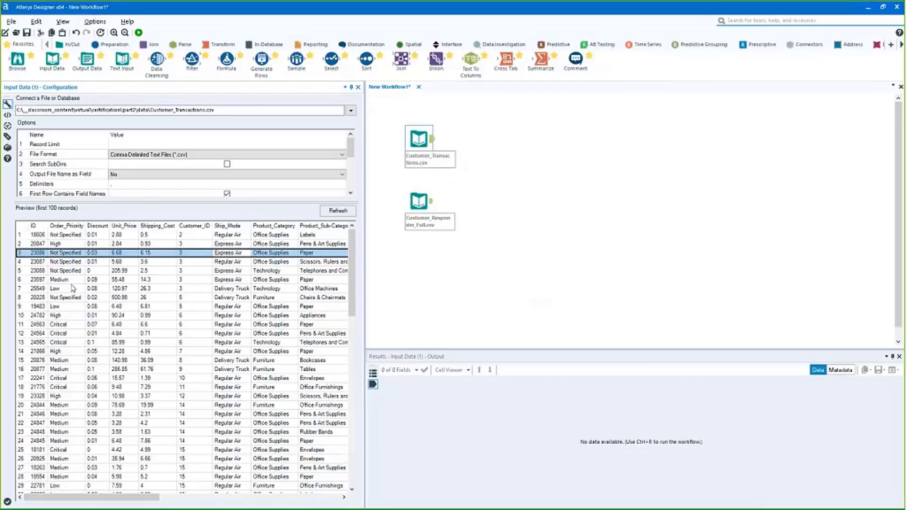
scroll(73, 287, right, 5)
scroll(73, 287, right, 3)
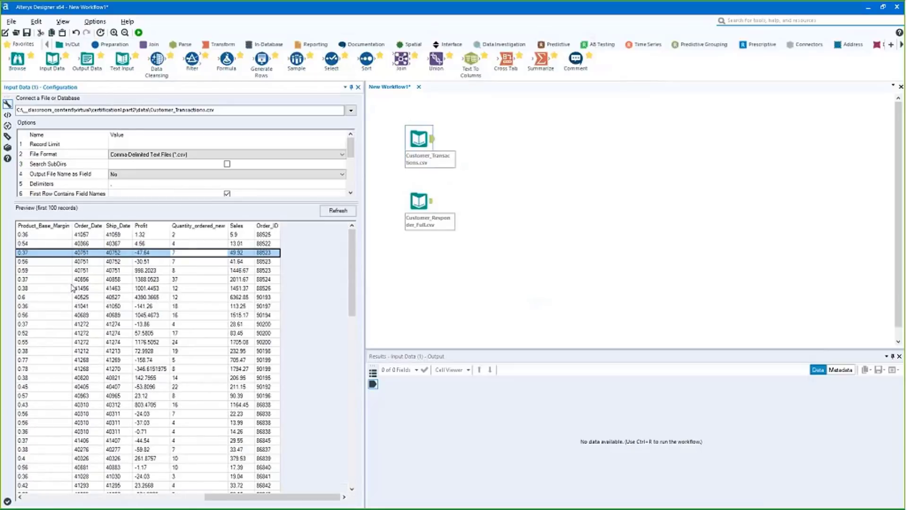
scroll(72, 288, left, 3)
scroll(72, 287, left, 9)
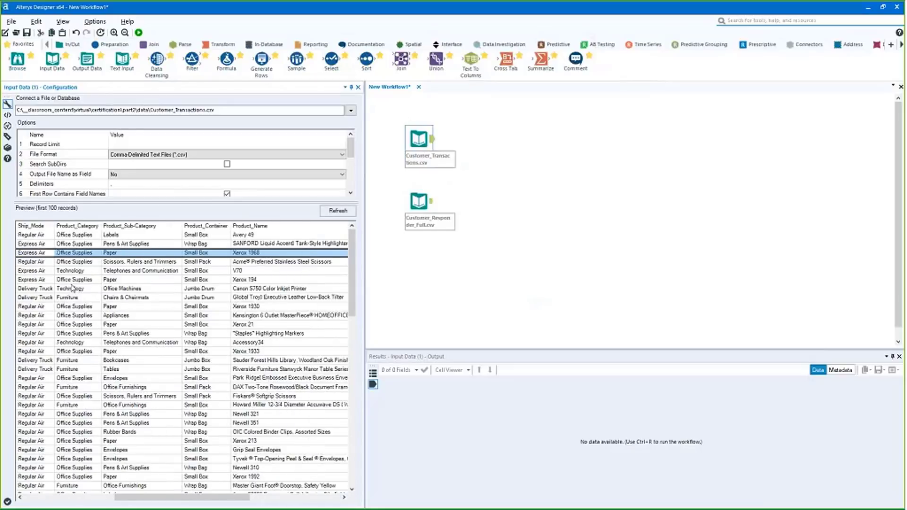
scroll(73, 287, left, 3)
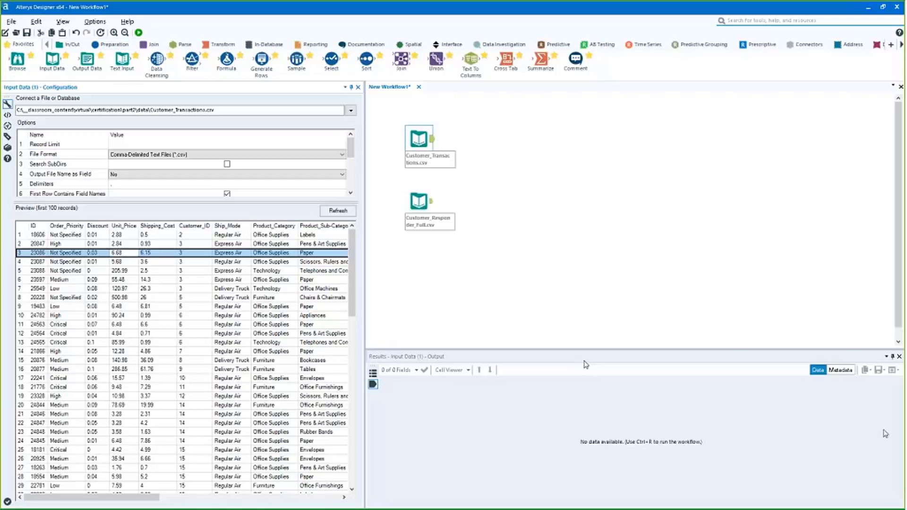
click(271, 235)
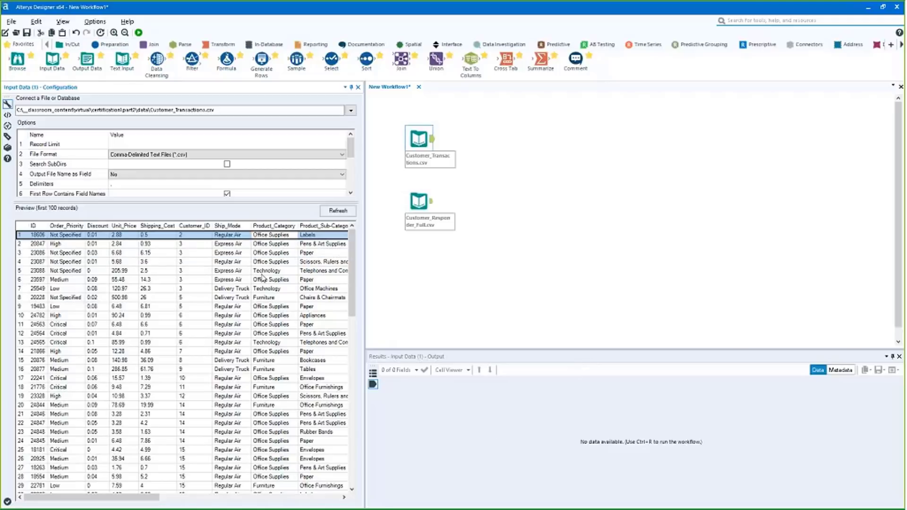
drag(262, 278, 279, 315)
drag(140, 501, 211, 500)
drag(141, 288, 144, 343)
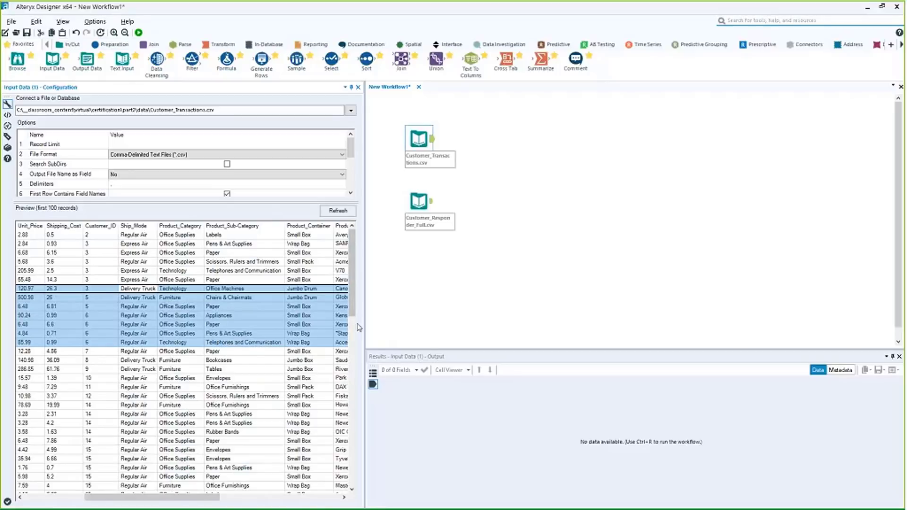
mouse_move(151, 502)
mouse_down()
mouse_move(55, 504)
mouse_move(220, 503)
mouse_move(144, 503)
mouse_up()
Step: Add a Join tool with Customer_Transactions.csv as its left input and Customer_Responder_Full.csv as its right input
drag(401, 59, 487, 173)
drag(431, 139, 476, 168)
mouse_move(489, 173)
mouse_down()
mouse_move(495, 157)
mouse_move(497, 170)
mouse_up()
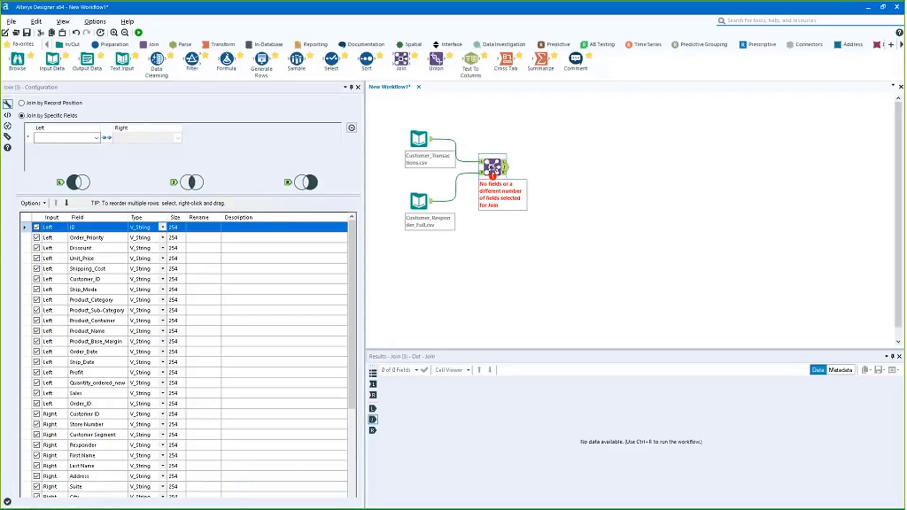
Step: Join by specific fields, matching left Customer_ID to right Customer ID, and run the workflow
click(96, 138)
click(93, 149)
click(178, 137)
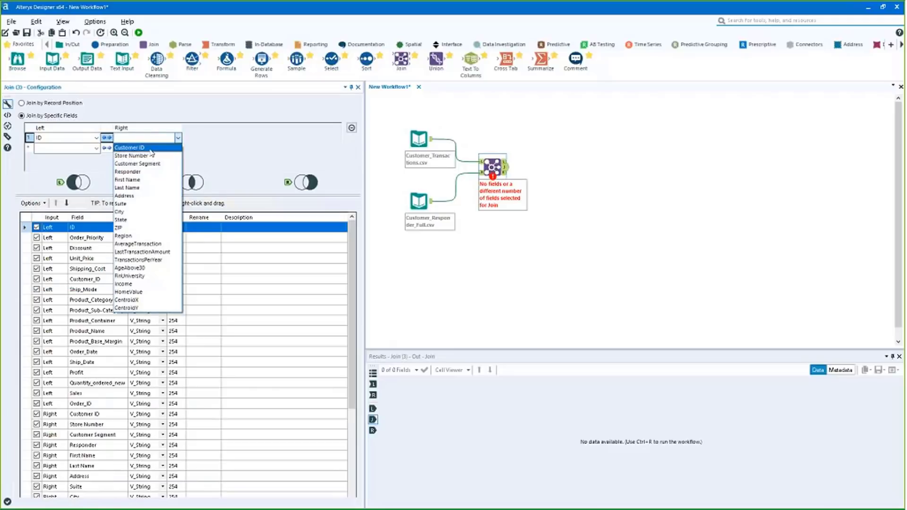
click(135, 147)
click(97, 148)
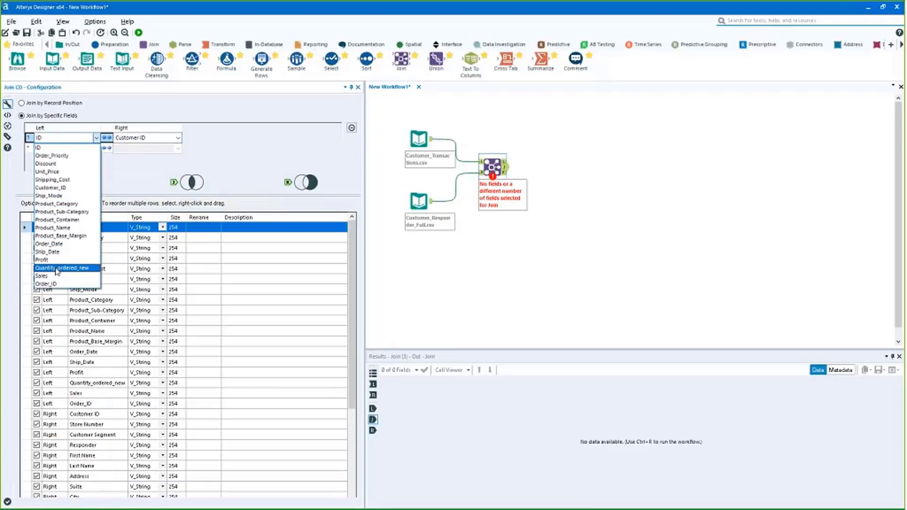
click(66, 187)
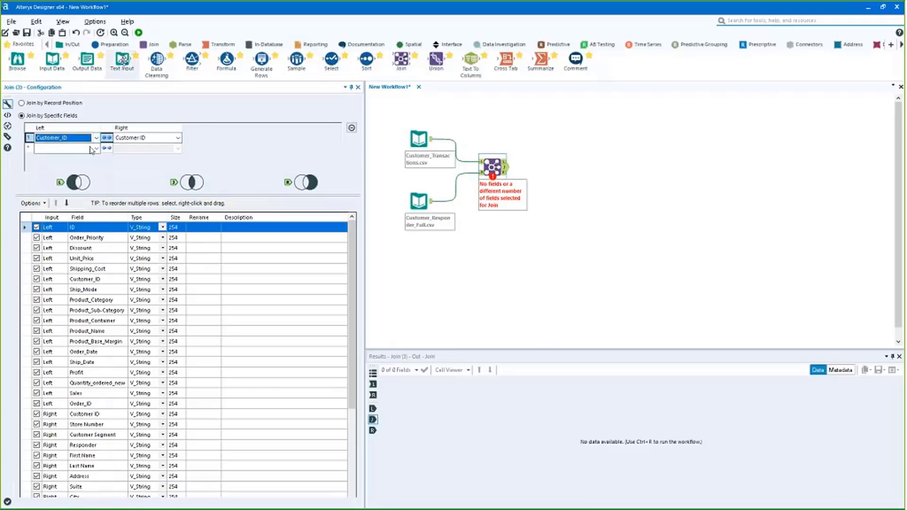
click(138, 32)
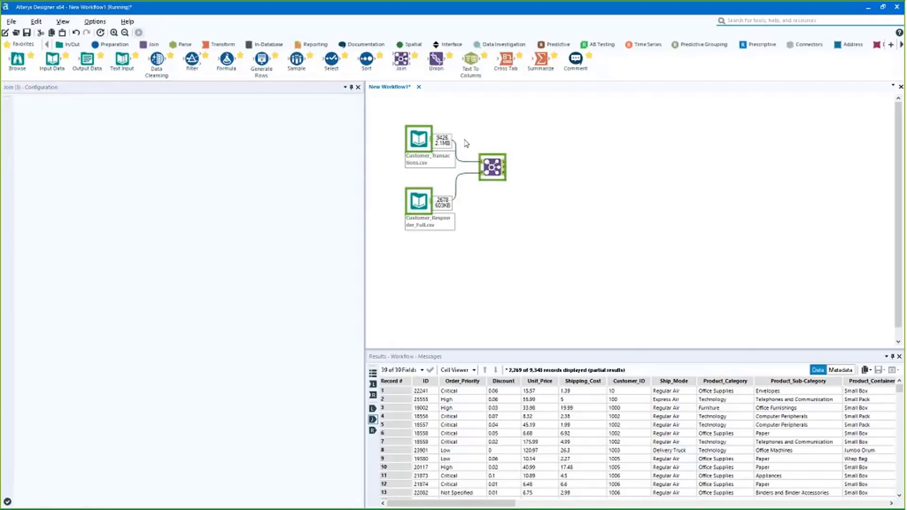
Step: Insert a Select tool between Customer_Transactions.csv and the Join, set Customer_ID's type to Int64, and run the workflow
drag(493, 173, 499, 184)
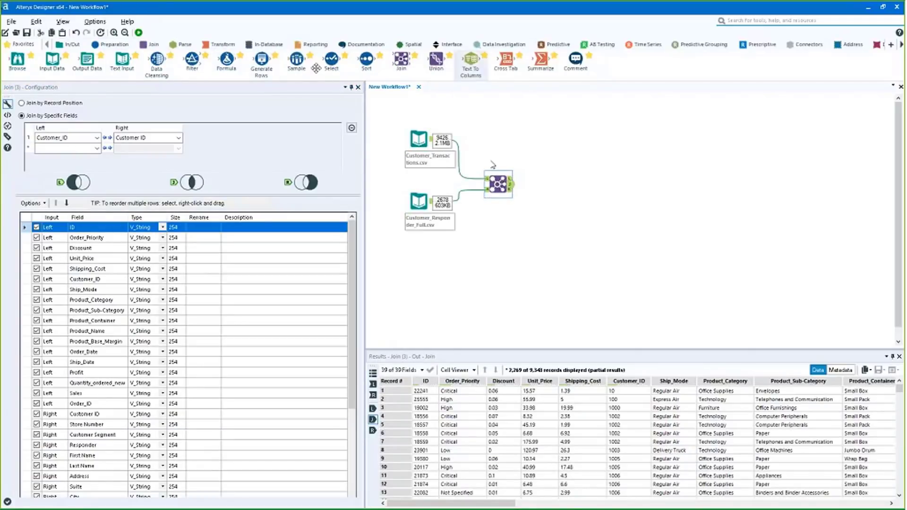
drag(331, 59, 463, 151)
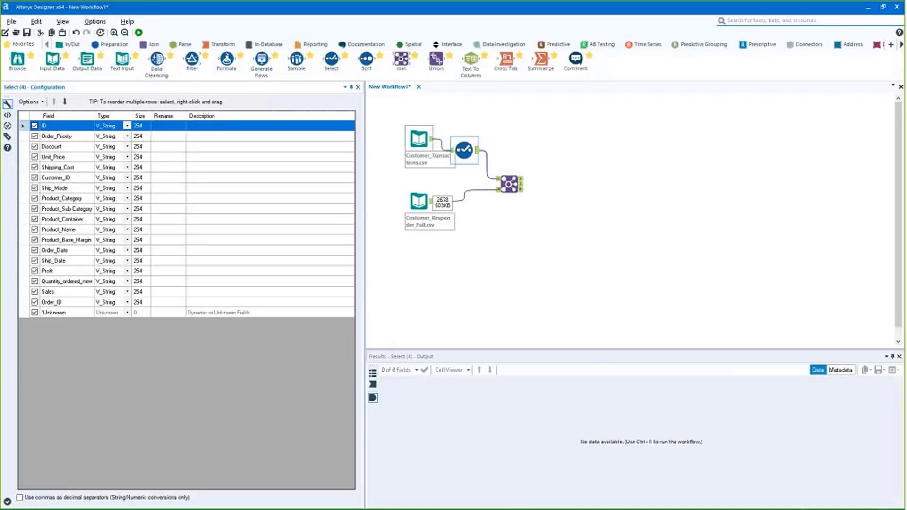
click(127, 177)
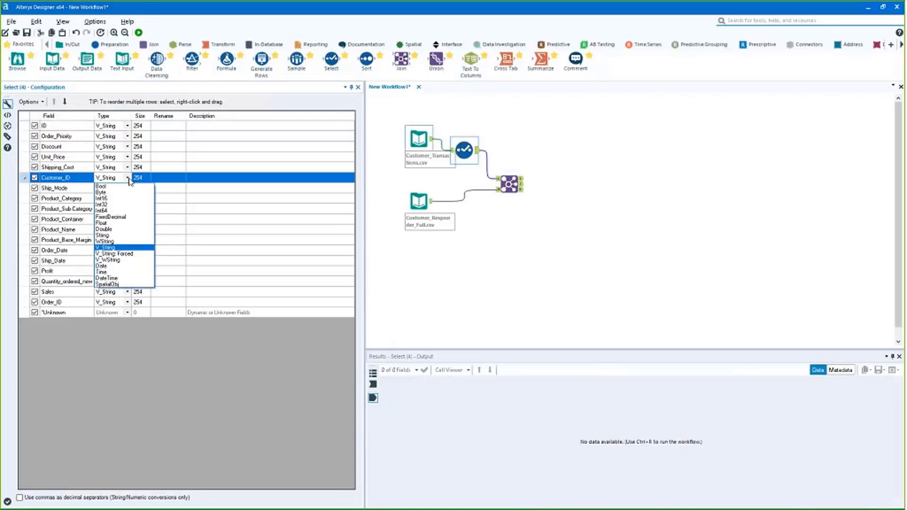
click(119, 211)
click(138, 32)
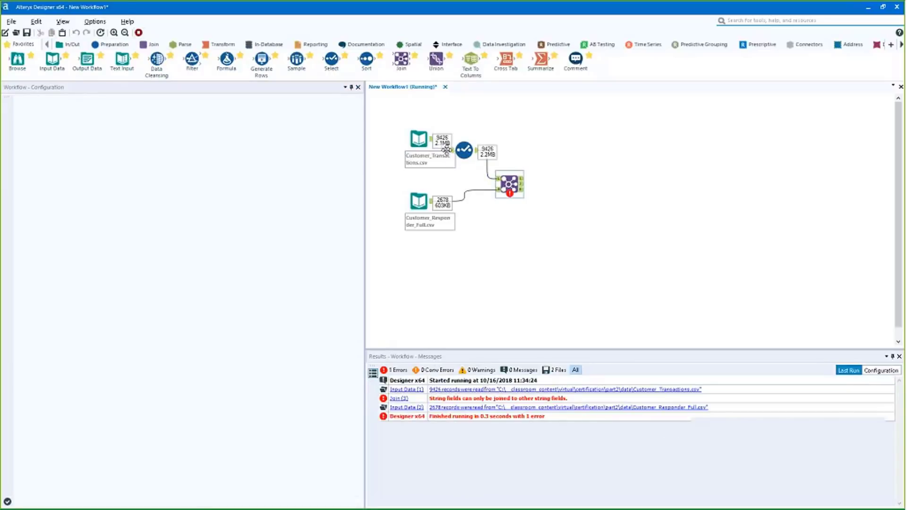
Step: Rearrange the Customer_Transactions.csv input, Select and Join tools on the canvas to space them apart
drag(421, 143, 409, 108)
drag(457, 142, 456, 119)
drag(409, 112, 403, 129)
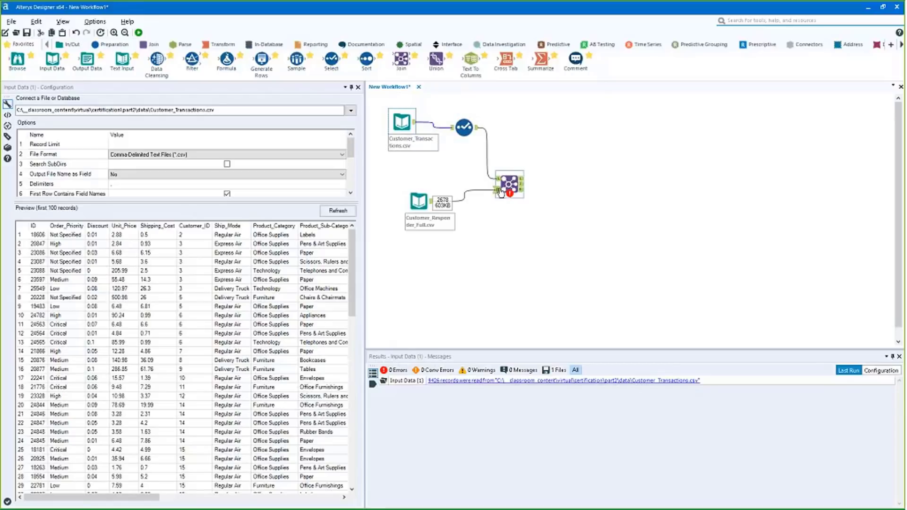
drag(501, 193, 506, 181)
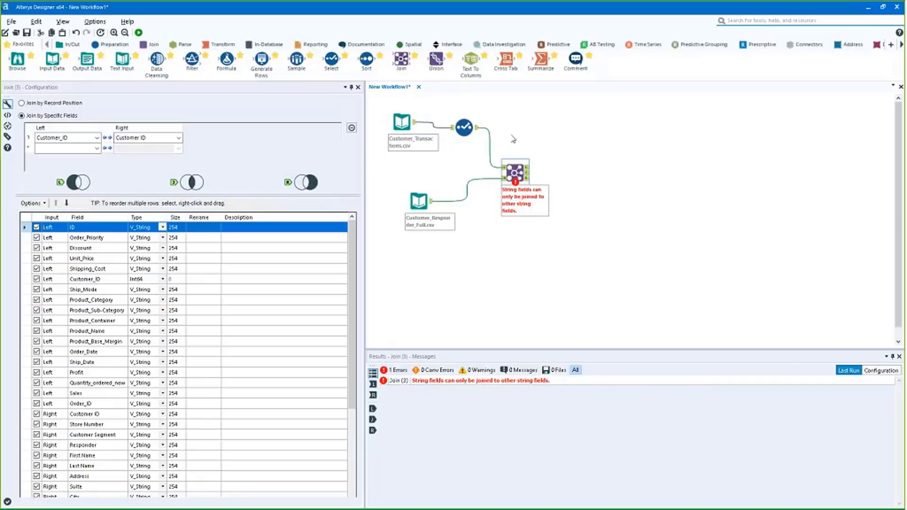
Step: Check the data type of Customer_ID in the Select tool's output metadata
click(463, 126)
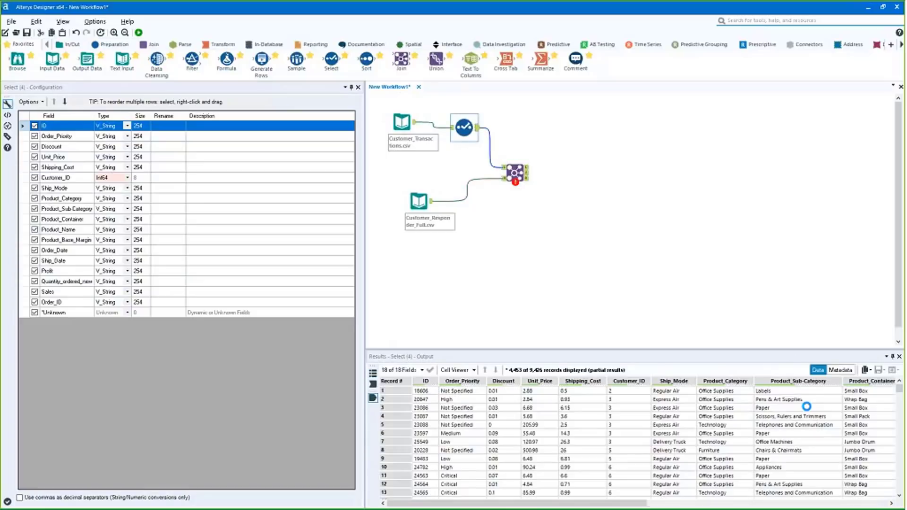
click(841, 370)
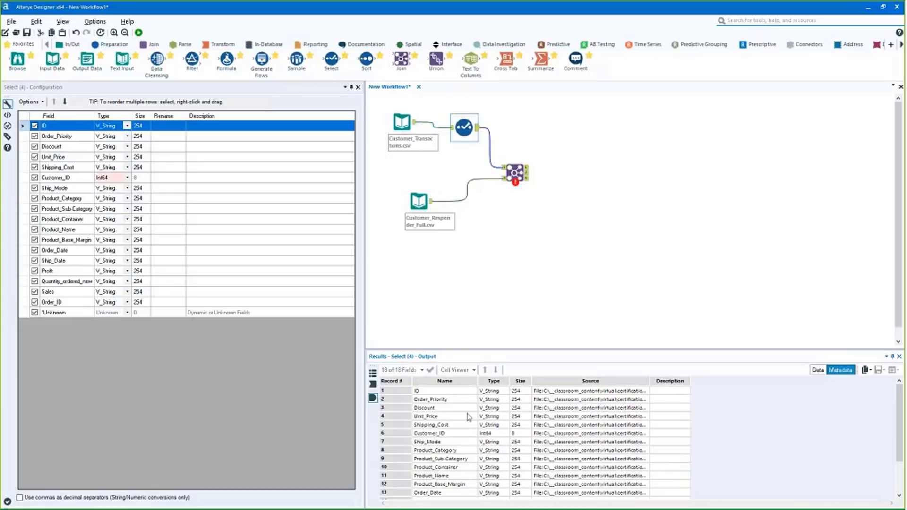
click(492, 434)
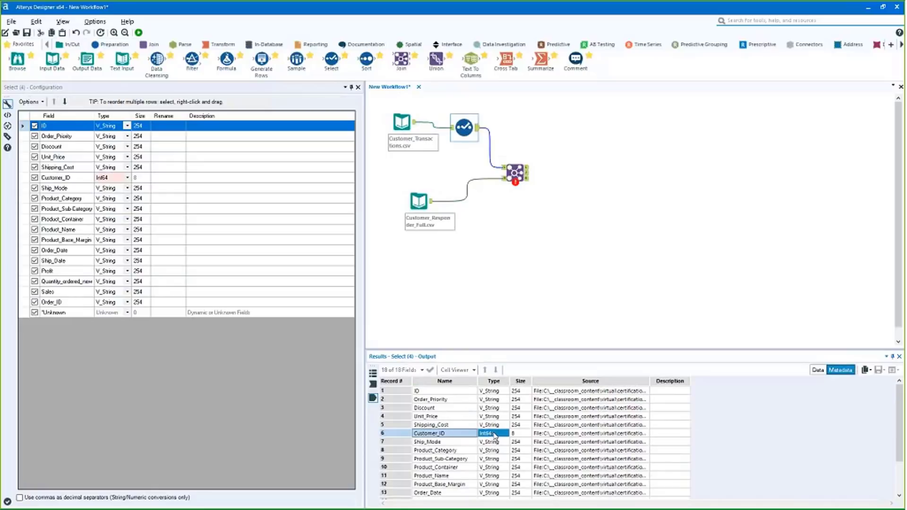
click(493, 434)
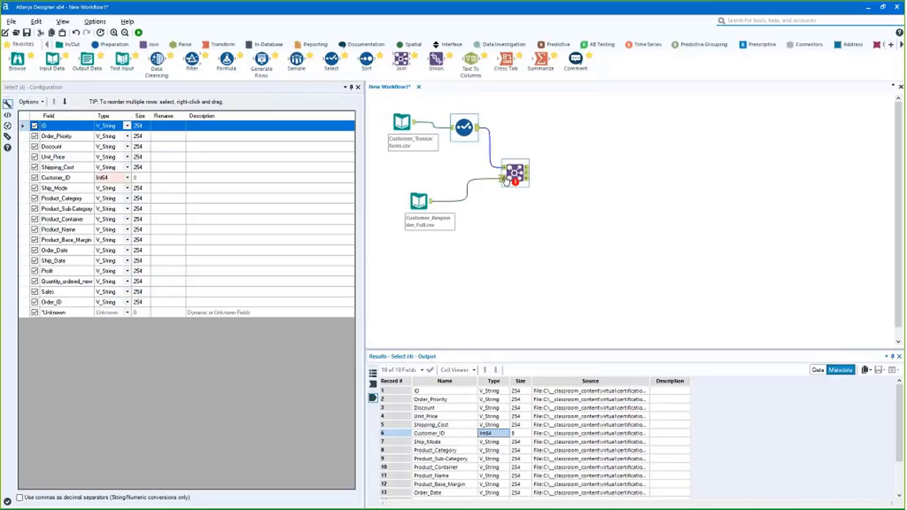
Step: Check the data type of Customer ID on the connection from Customer_Responder_Full.csv to the Join
click(468, 190)
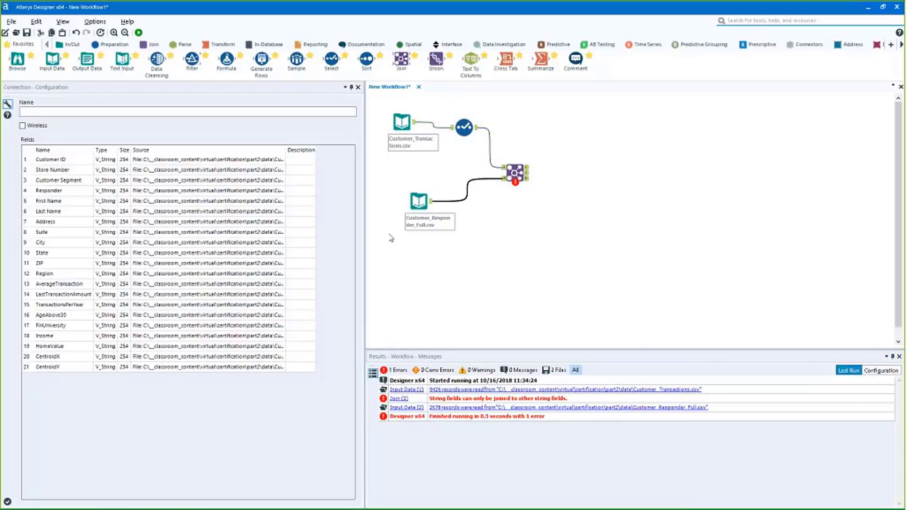
click(56, 161)
click(107, 161)
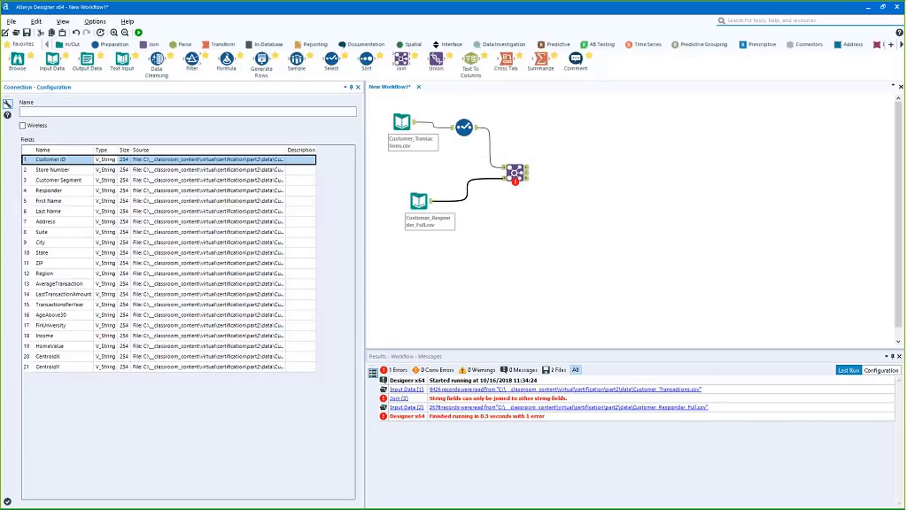
Step: Set Customer_ID's type back to V_String in the Select tool and run the workflow
click(423, 204)
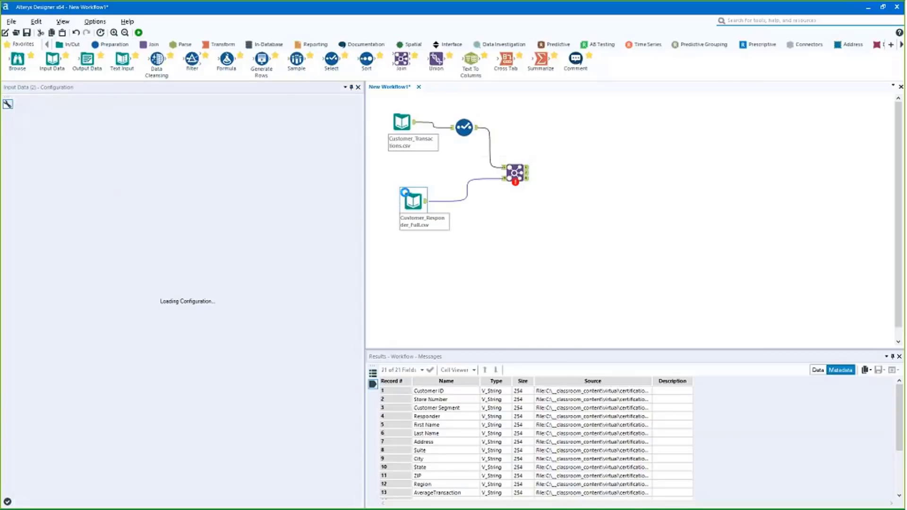
click(464, 126)
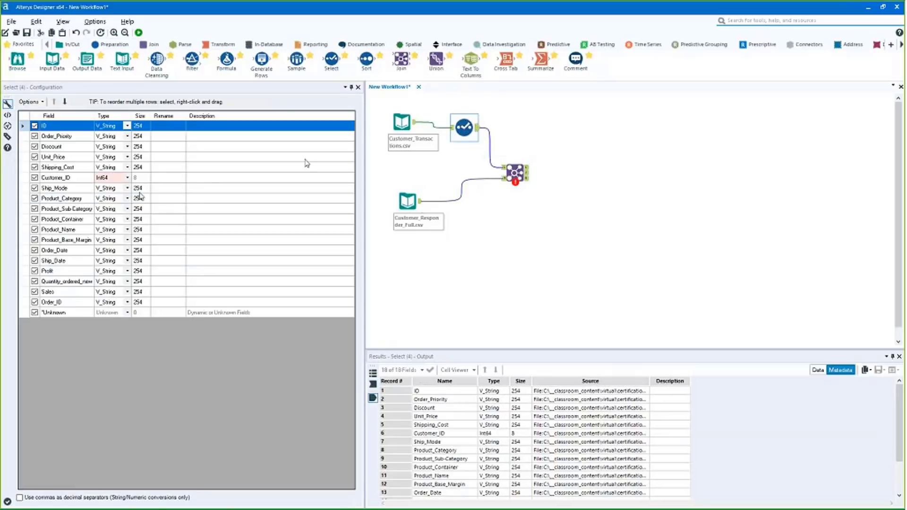
click(127, 178)
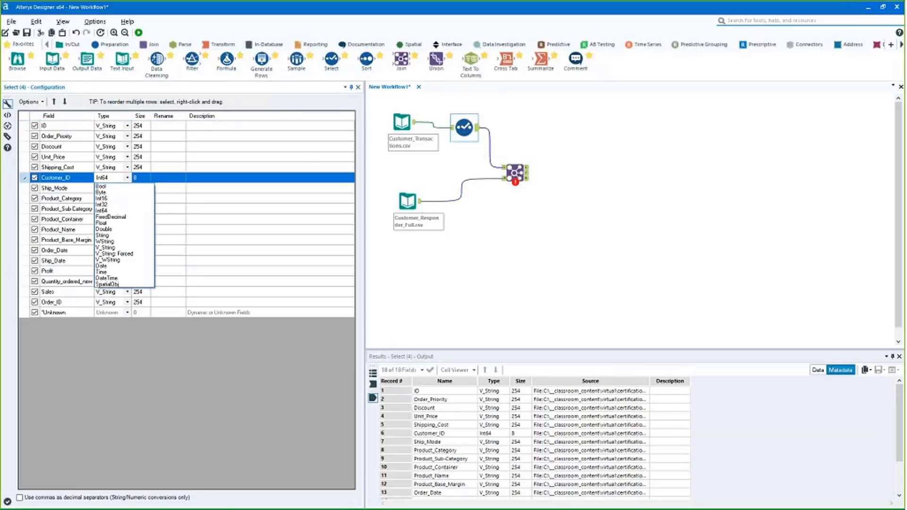
click(111, 244)
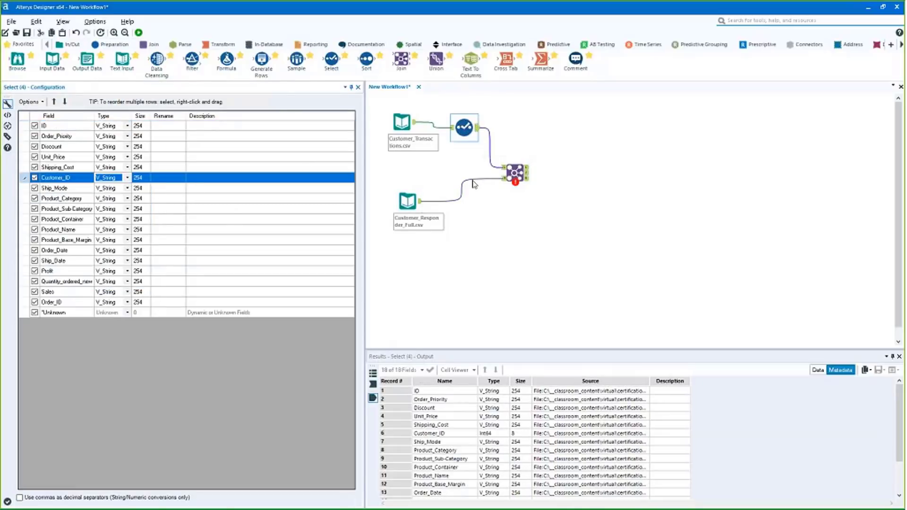
click(139, 32)
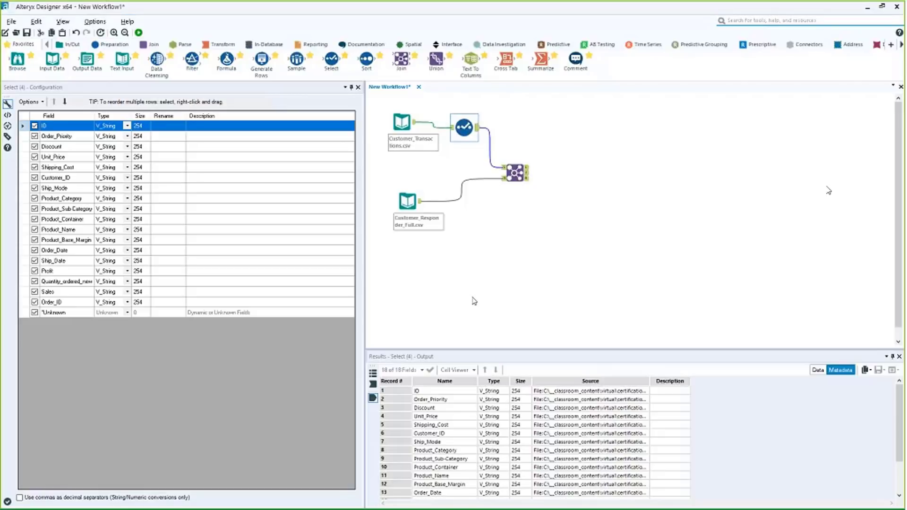
Step: Set the Sales field's type to Double in the Select tool and rerun the workflow
click(71, 292)
click(127, 292)
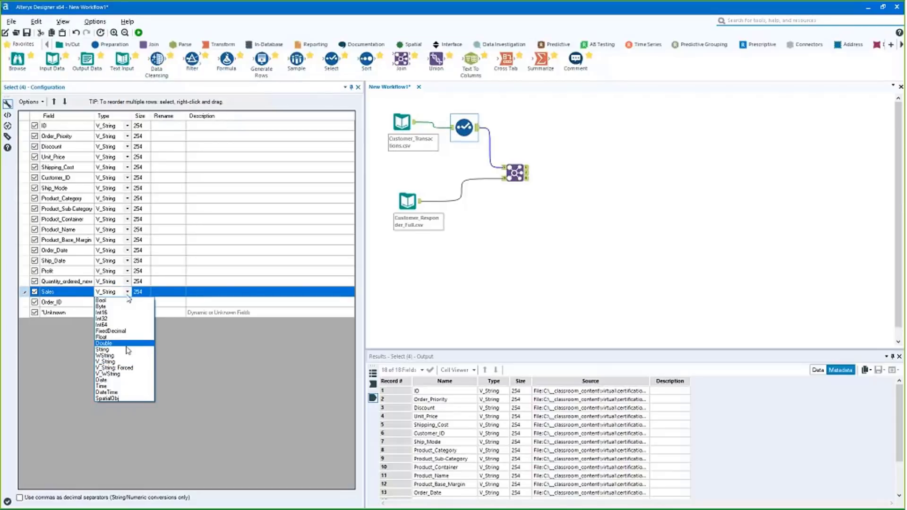
click(117, 343)
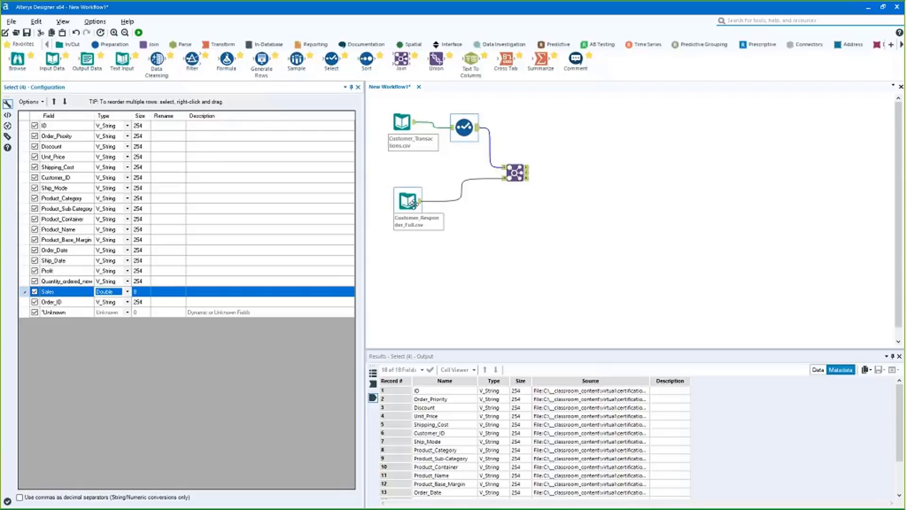
mouse_move(419, 210)
mouse_down()
mouse_move(407, 209)
mouse_move(409, 218)
mouse_up()
click(139, 33)
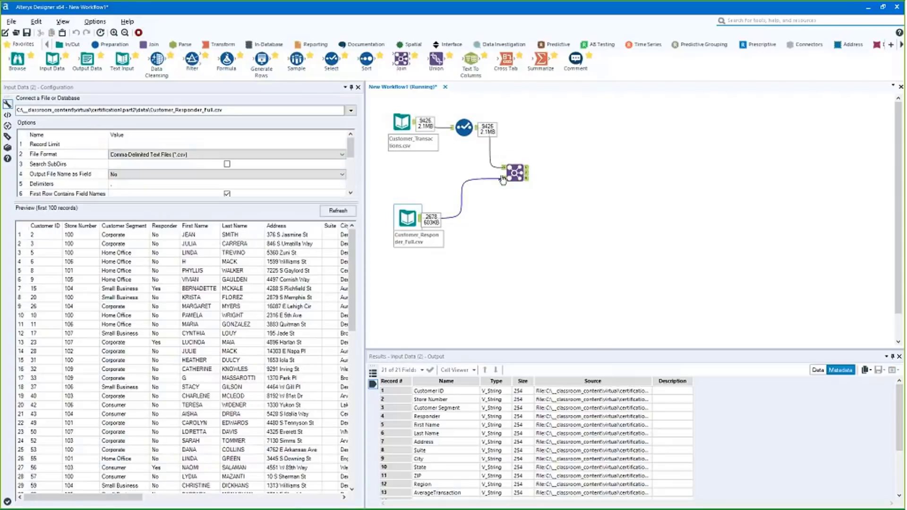
Step: Add Browse tools to all three outputs of the Join and run the workflow
click(517, 170)
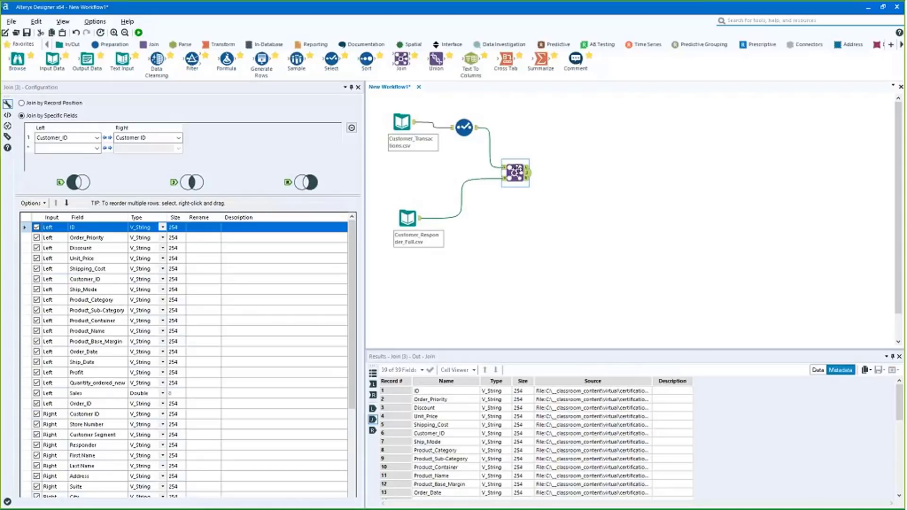
key(ctrl+shift+b)
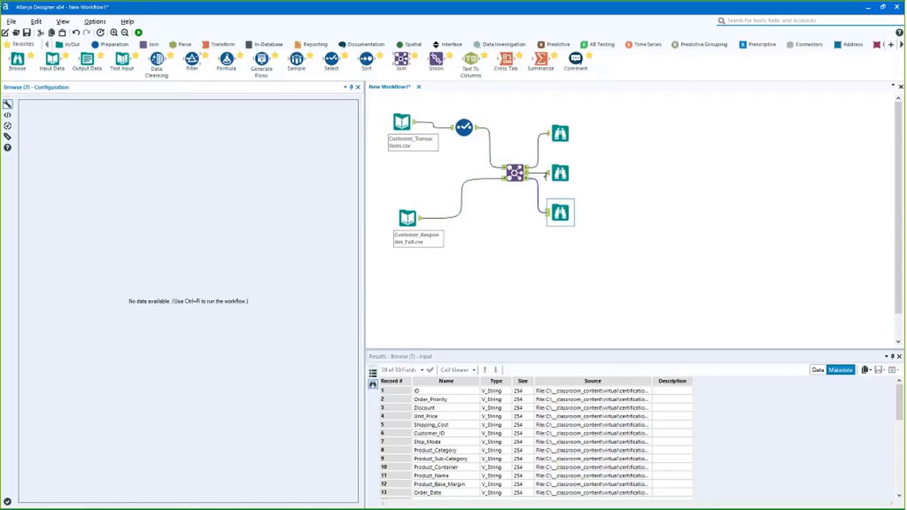
drag(548, 175, 559, 173)
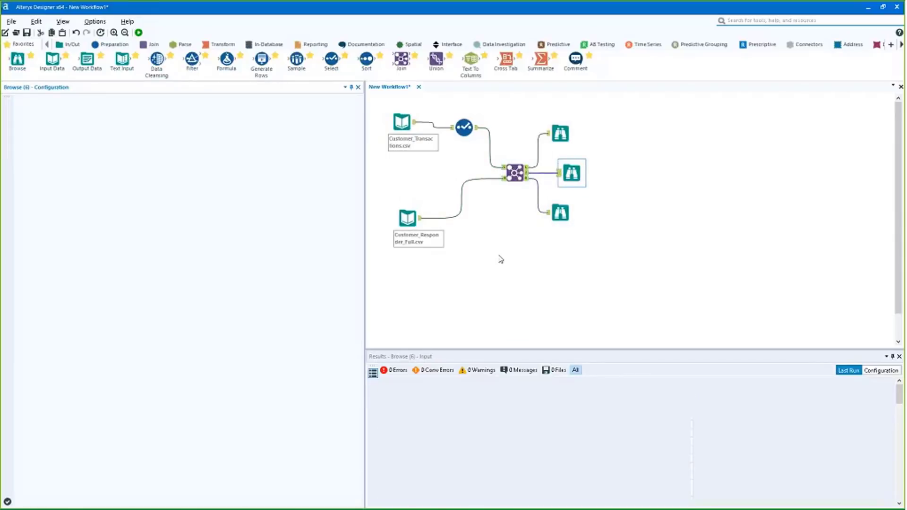
key(ctrl+r)
scroll(550, 169, up, 2)
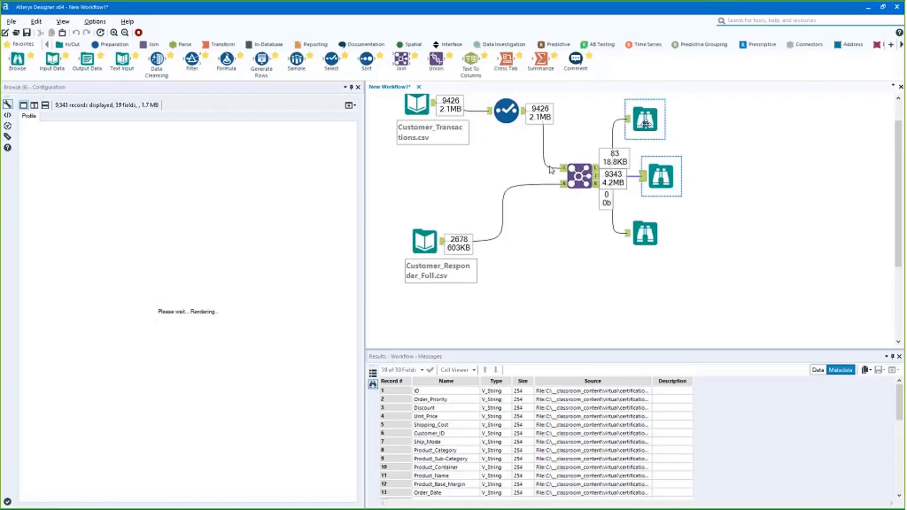
scroll(550, 169, up, 1)
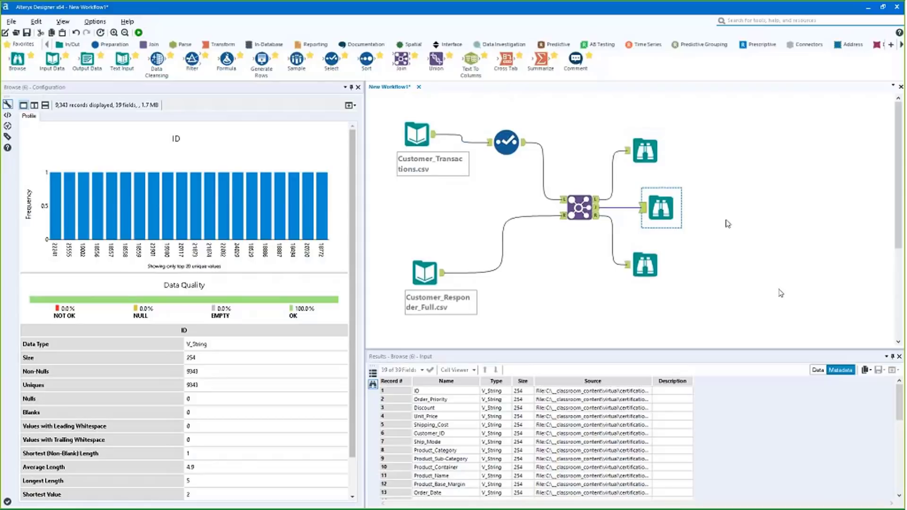
key(ctrl+r)
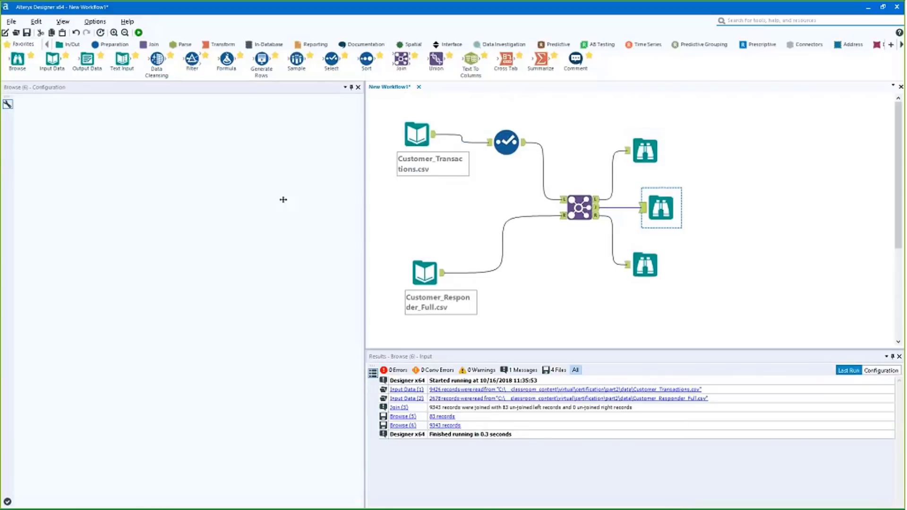
Step: Set the workflow's Connection Progress canvas option to Show
click(602, 187)
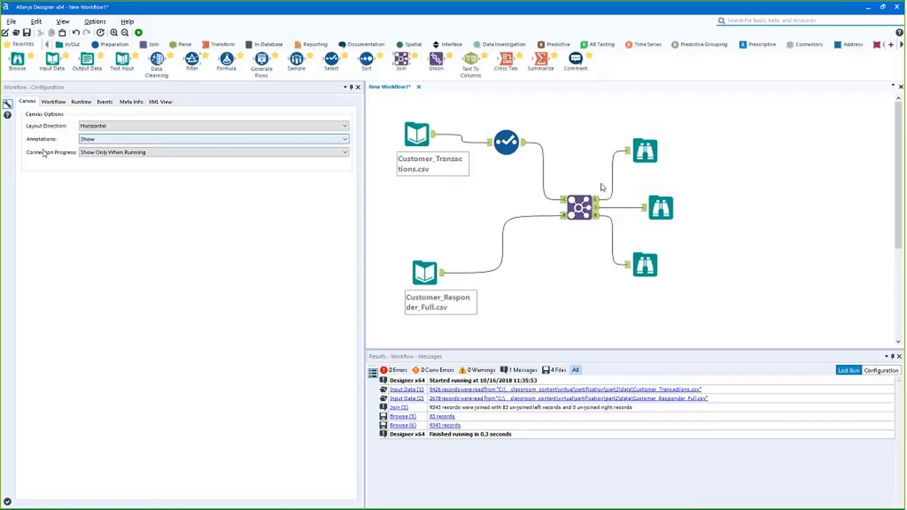
click(93, 153)
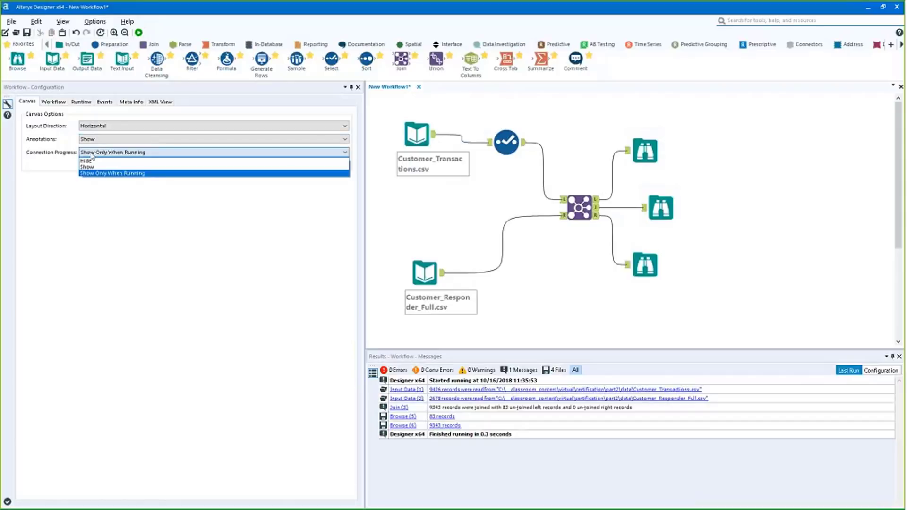
click(87, 167)
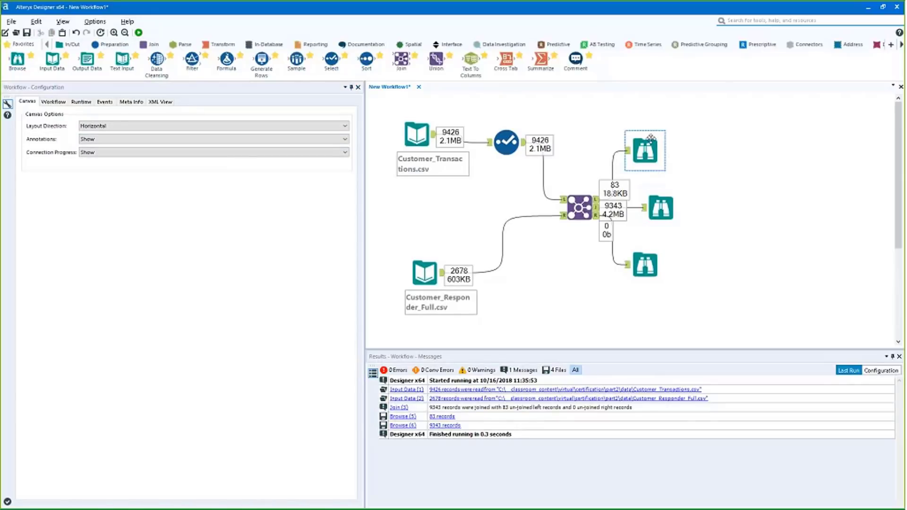
Step: Move the three Browse tools farther from the Join and show the data records for the Browse on the R output
drag(650, 138, 667, 131)
drag(657, 205, 682, 205)
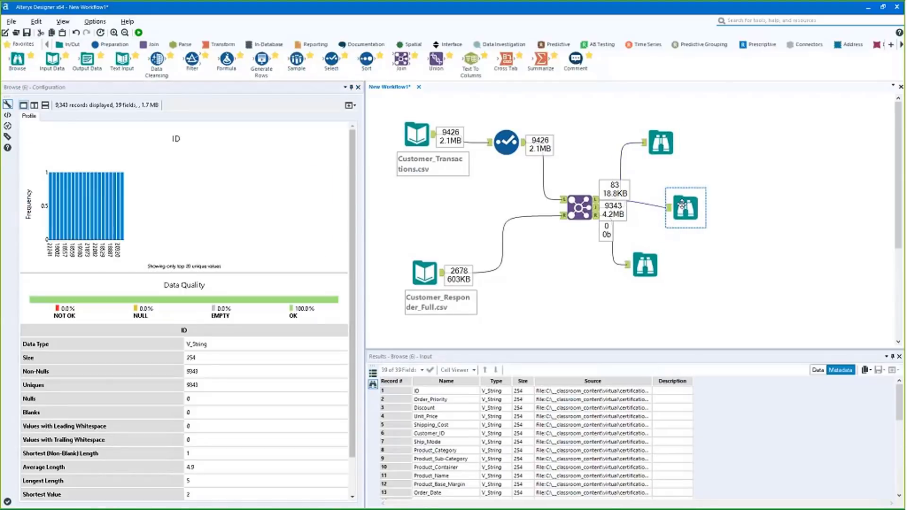
drag(642, 257, 657, 266)
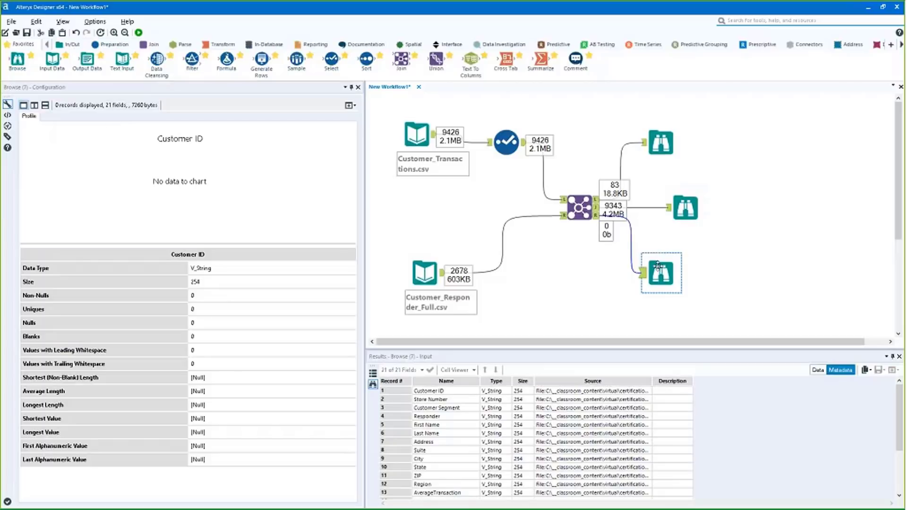
click(817, 370)
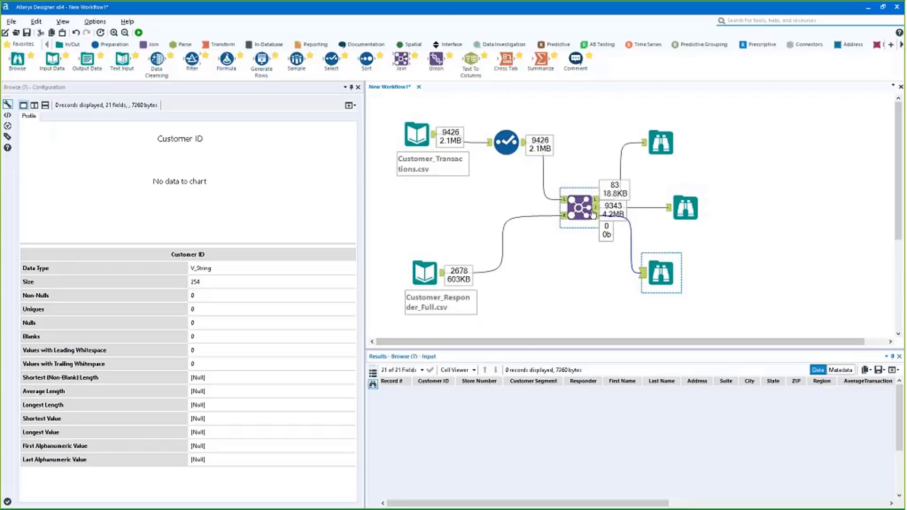
drag(660, 273, 693, 289)
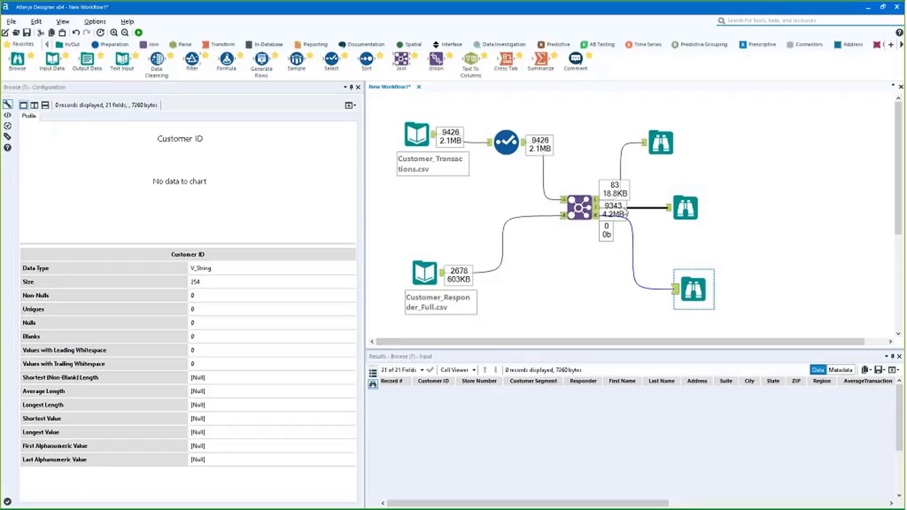
Step: Examine the records in the Browse on the Join's J output, from the transaction fields across to the responder fields
click(695, 207)
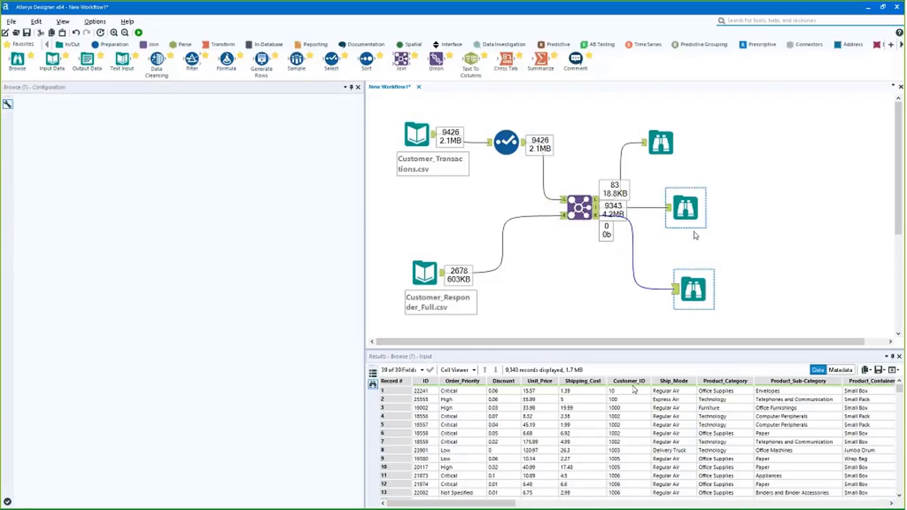
click(431, 392)
drag(456, 504, 700, 505)
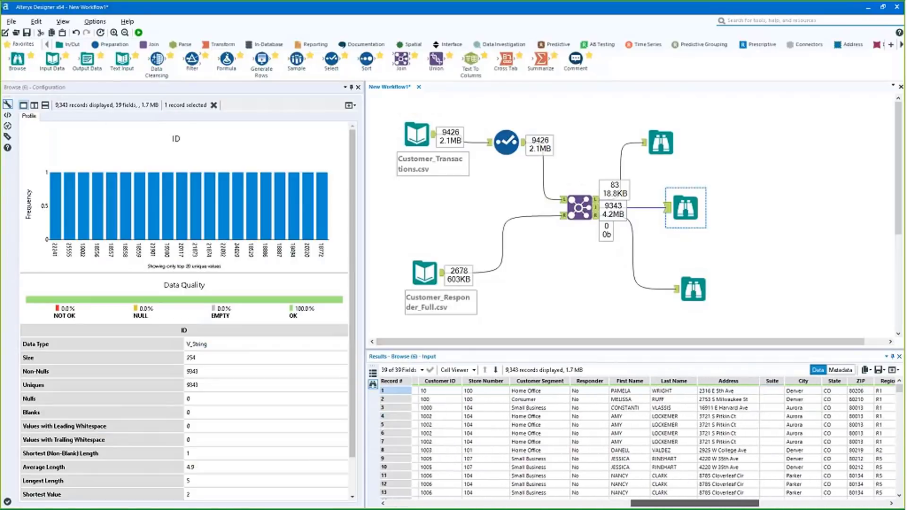
drag(621, 391, 900, 391)
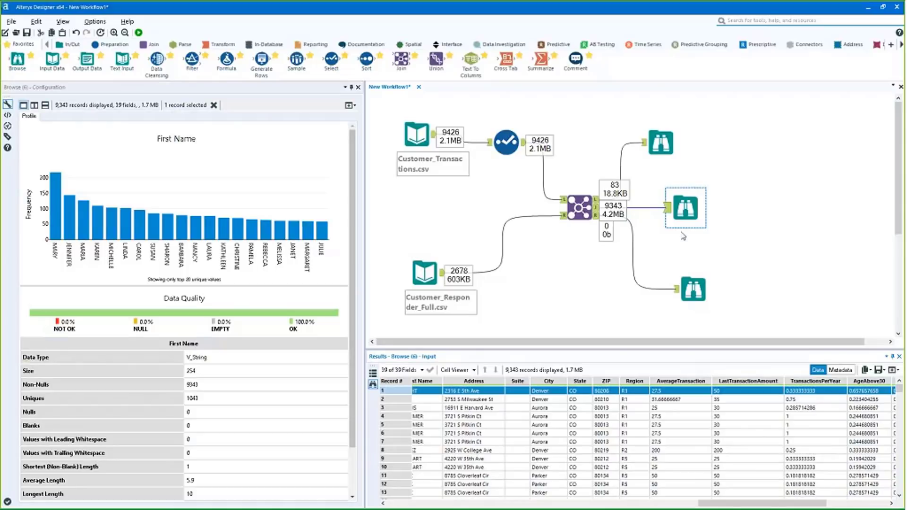
Step: Review the full list of left and right fields in the Join tool's configuration
click(580, 207)
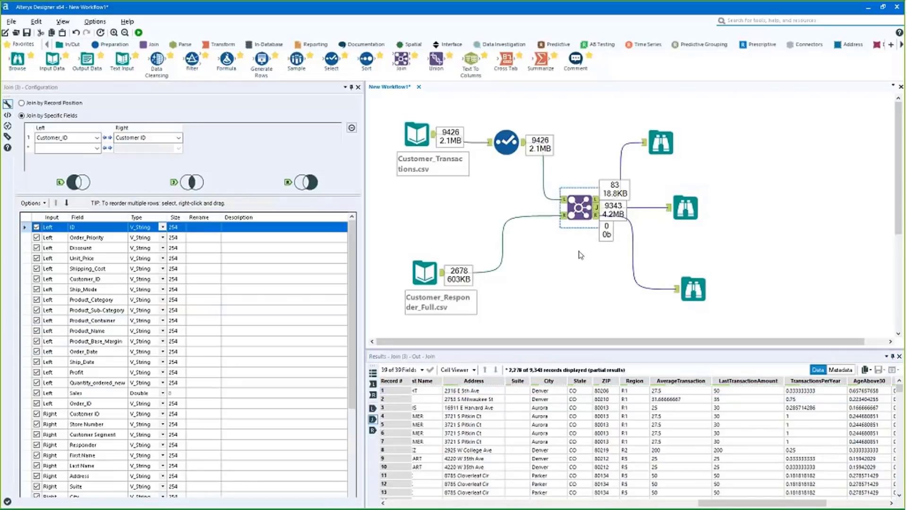
scroll(232, 236, down, 5)
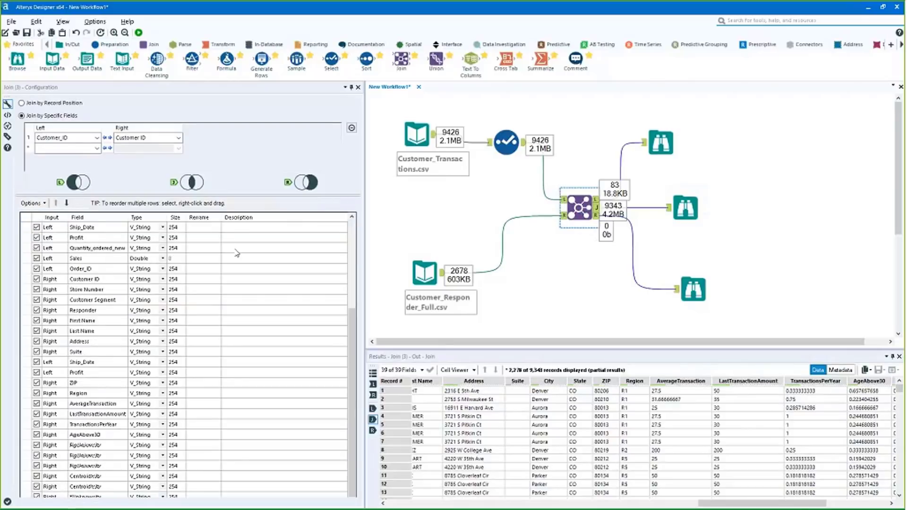
scroll(239, 261, up, 5)
scroll(80, 270, down, 5)
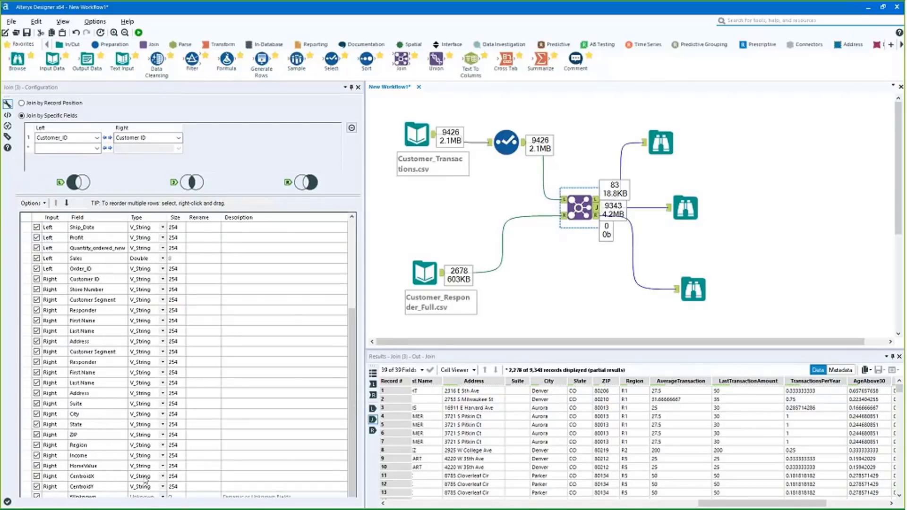
scroll(80, 270, up, 5)
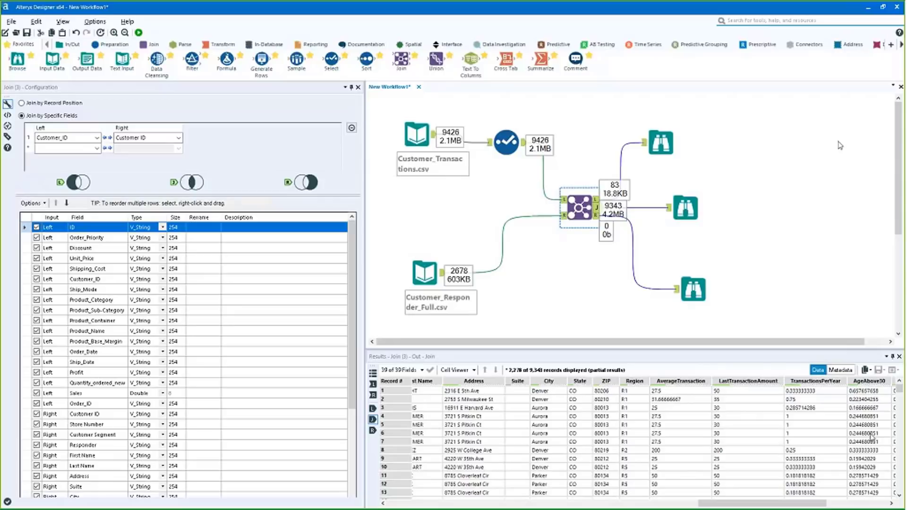
Step: Compare the Customer_ID and Customer ID columns in the Join's J output data
drag(760, 504, 401, 496)
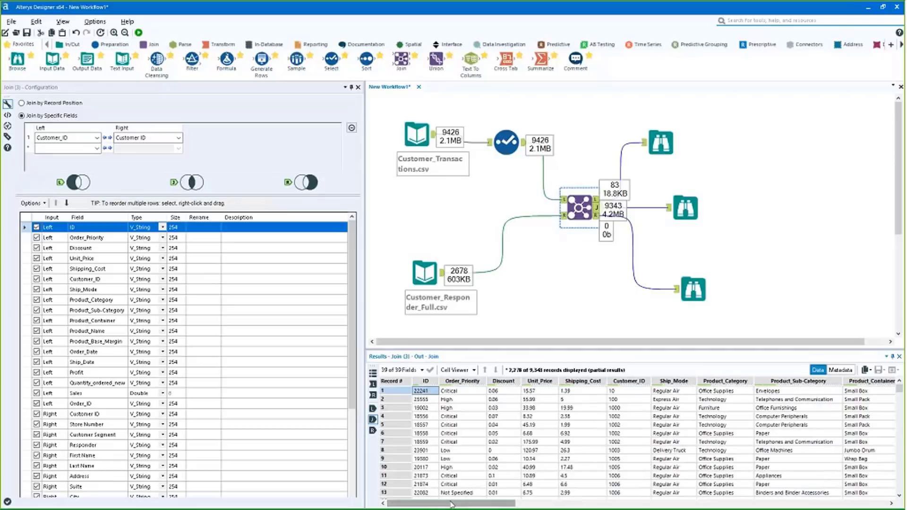
mouse_move(451, 504)
mouse_down()
mouse_move(637, 506)
mouse_move(455, 506)
mouse_up()
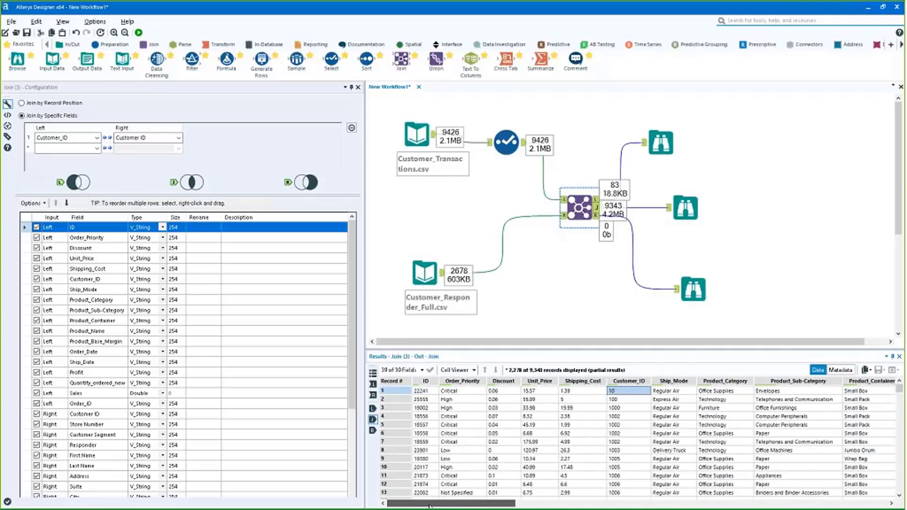
drag(496, 505, 673, 504)
click(701, 392)
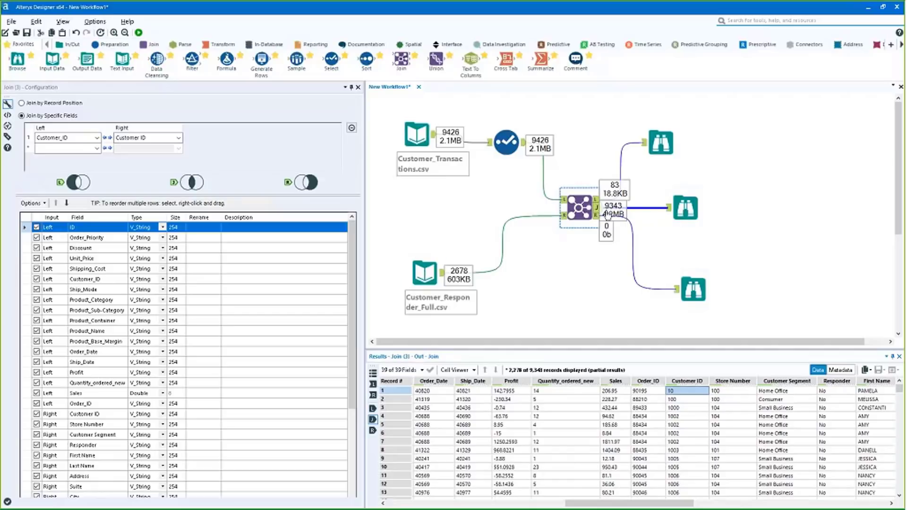
drag(675, 394, 676, 471)
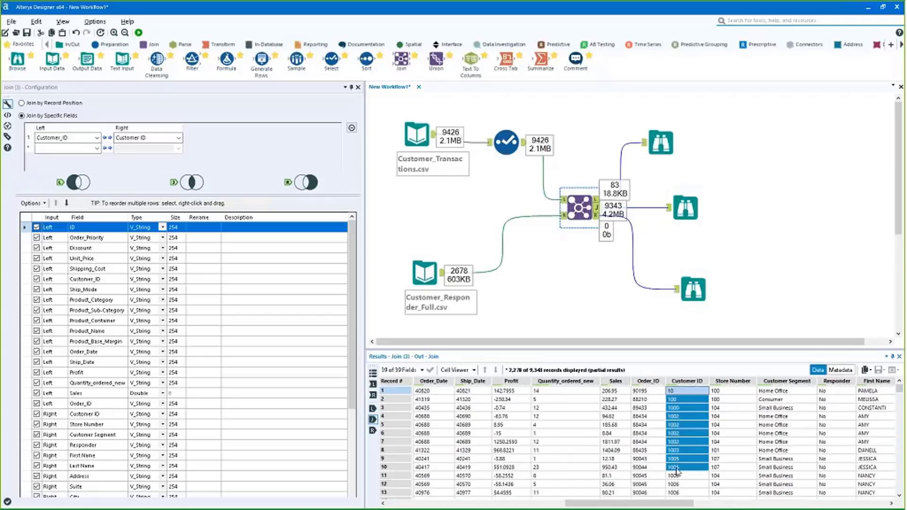
Step: Try deselecting the right input's Customer ID field in the Join configuration, restore it, and look through the Join's field options
click(38, 415)
click(39, 415)
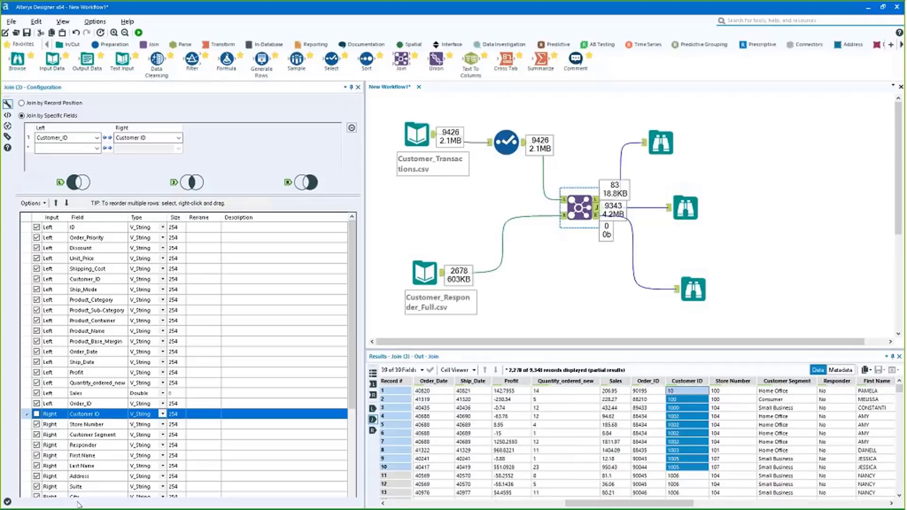
click(37, 415)
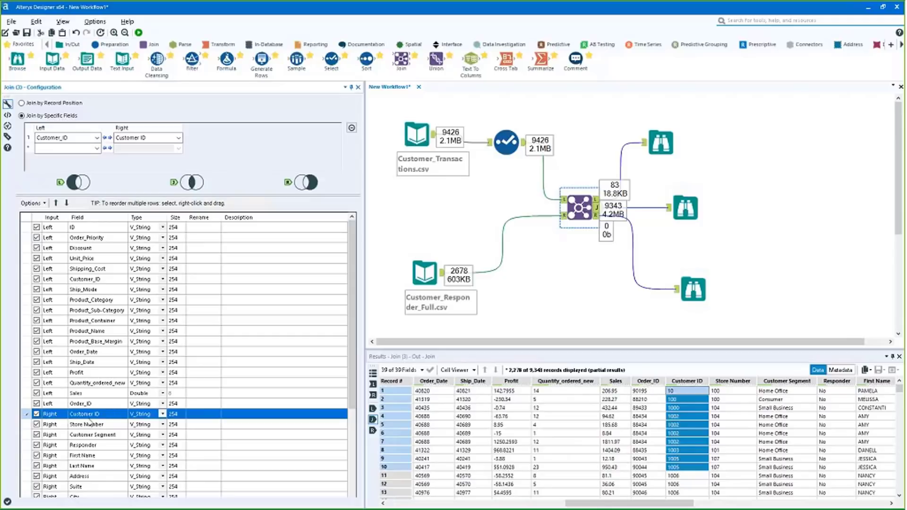
click(31, 203)
click(215, 217)
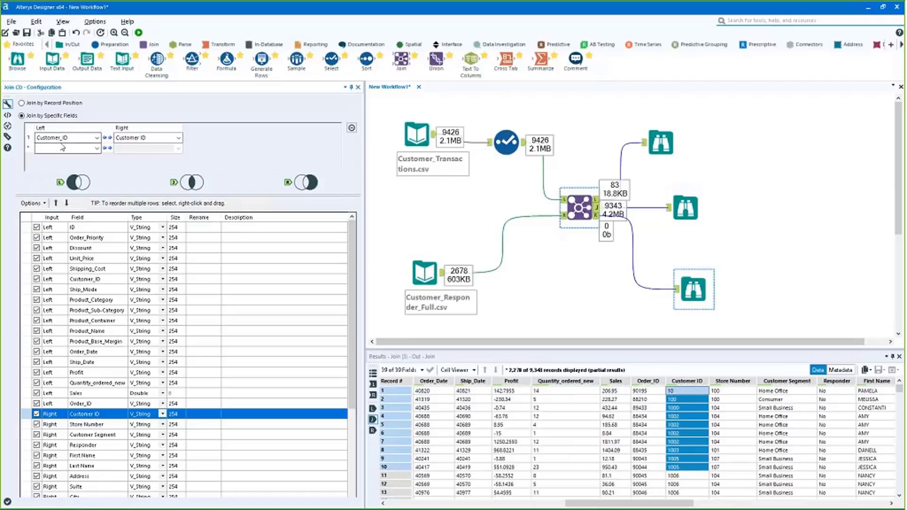
Step: Sort the Join tool's fields by field name in ascending order and look through the reordered list
click(33, 203)
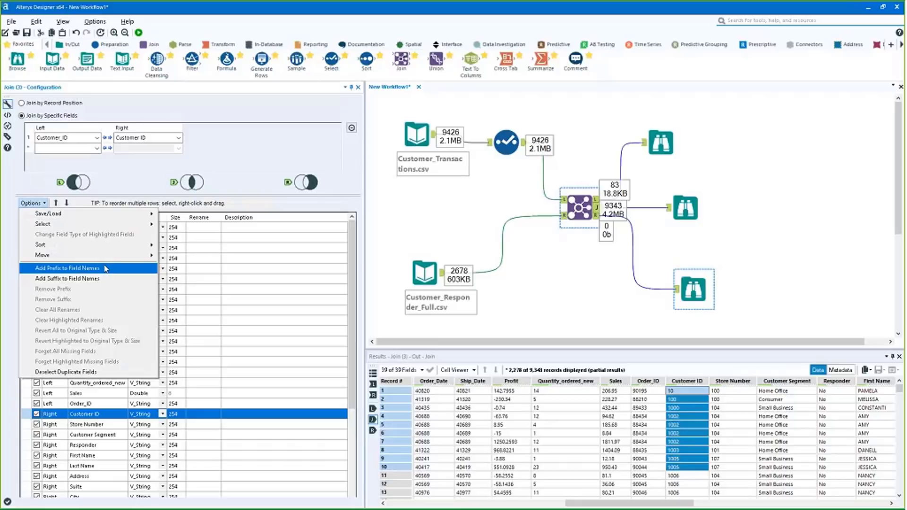
mouse_move(118, 247)
mouse_move(217, 245)
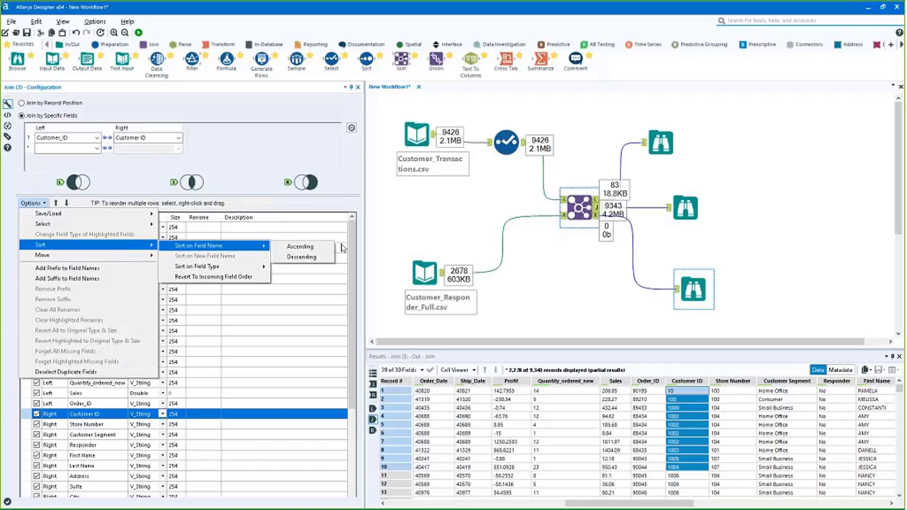
click(326, 247)
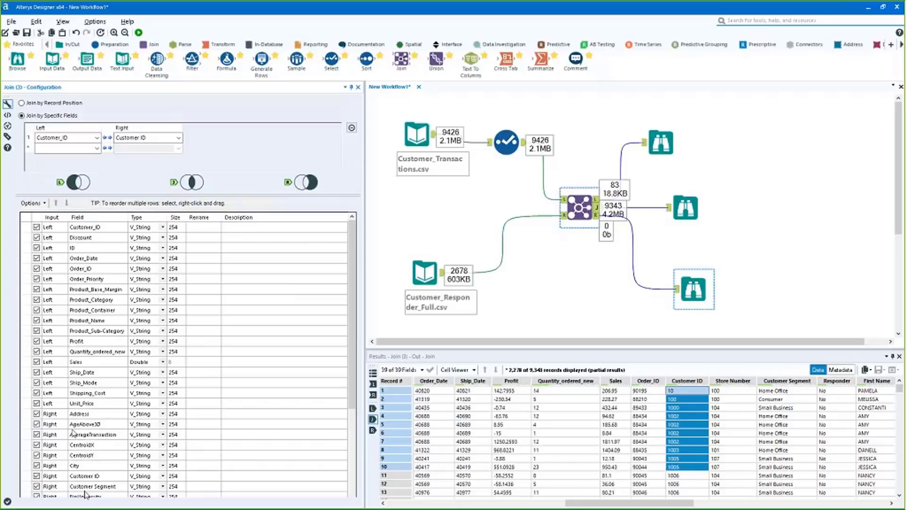
scroll(100, 324, down, 5)
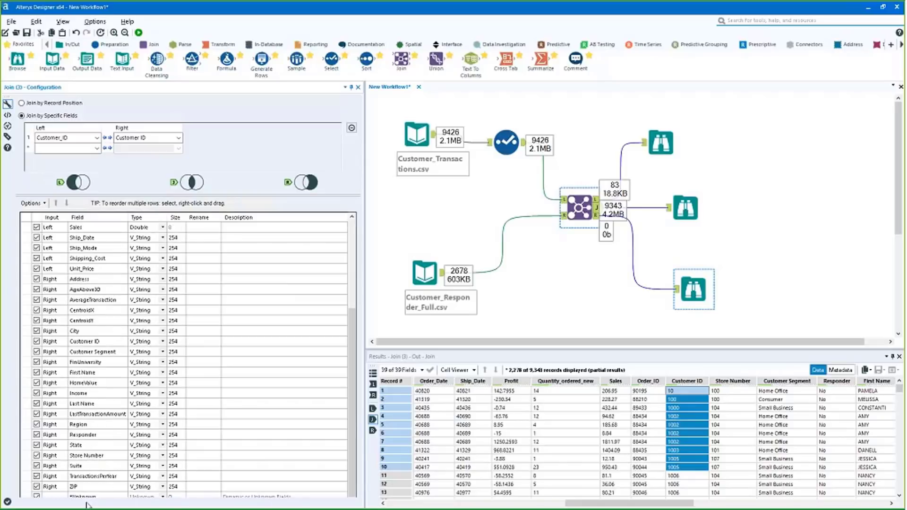
scroll(94, 378, up, 5)
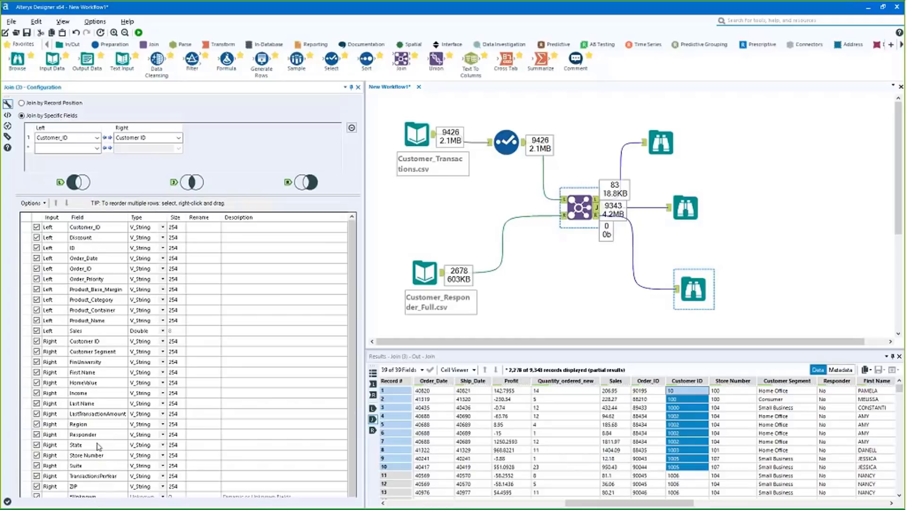
Step: Revert the Join tool's field list to the incoming field order
click(32, 203)
mouse_move(122, 245)
click(215, 277)
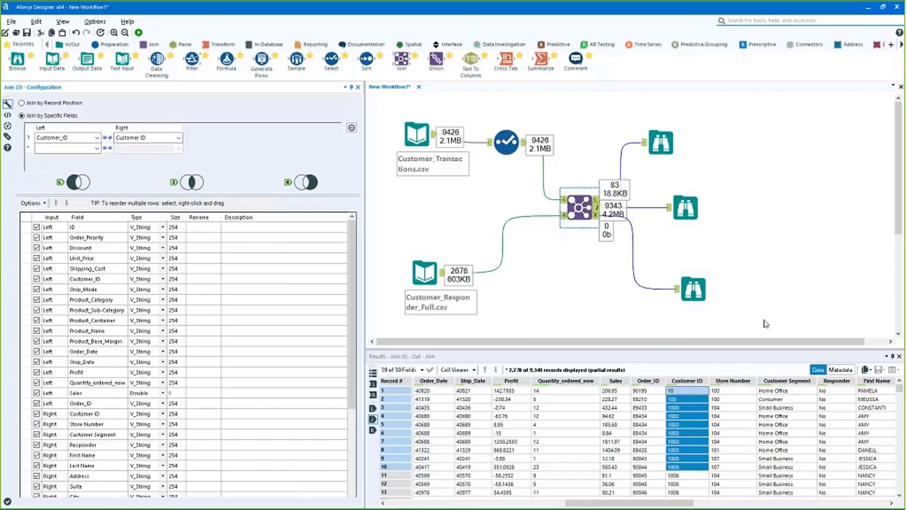
Step: Insert a Summarize tool between the Join's J output and its Browse
click(693, 289)
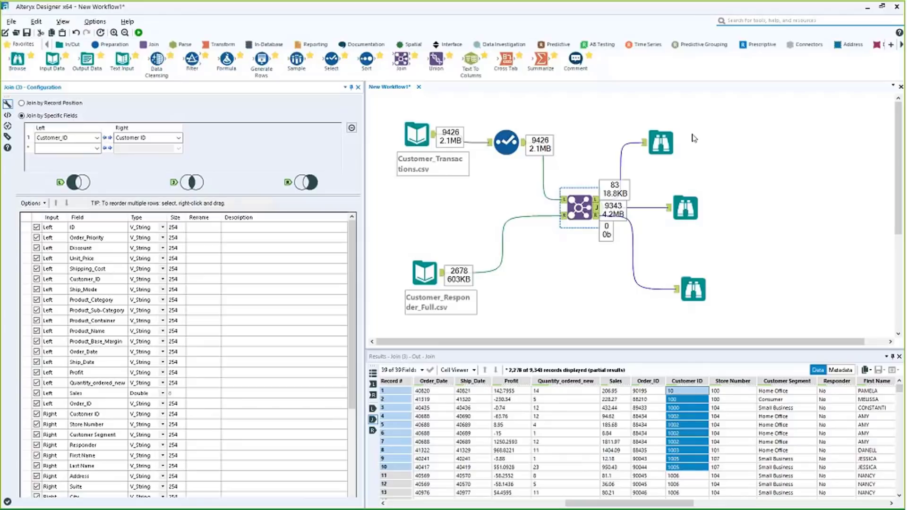
drag(541, 58, 775, 199)
drag(657, 207, 707, 190)
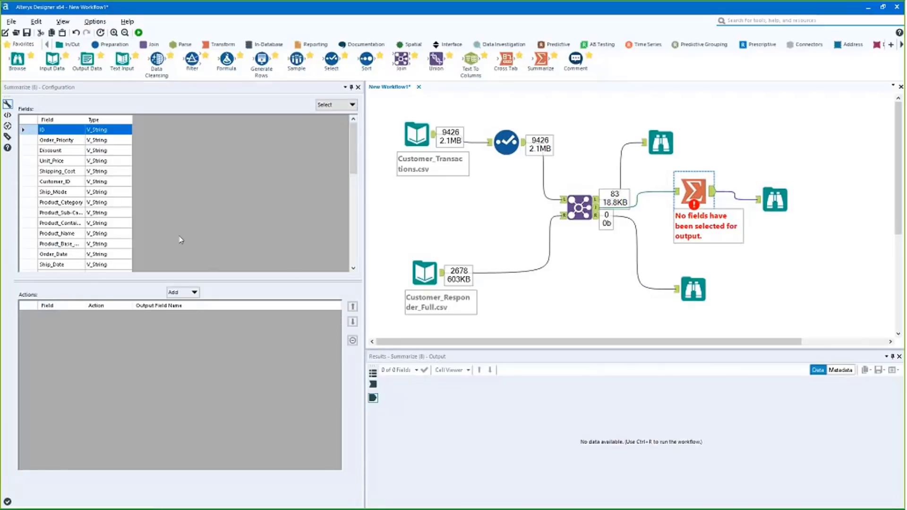
Step: Add a Group By action on the Customer Segment field in the Summarize tool
scroll(75, 228, down, 5)
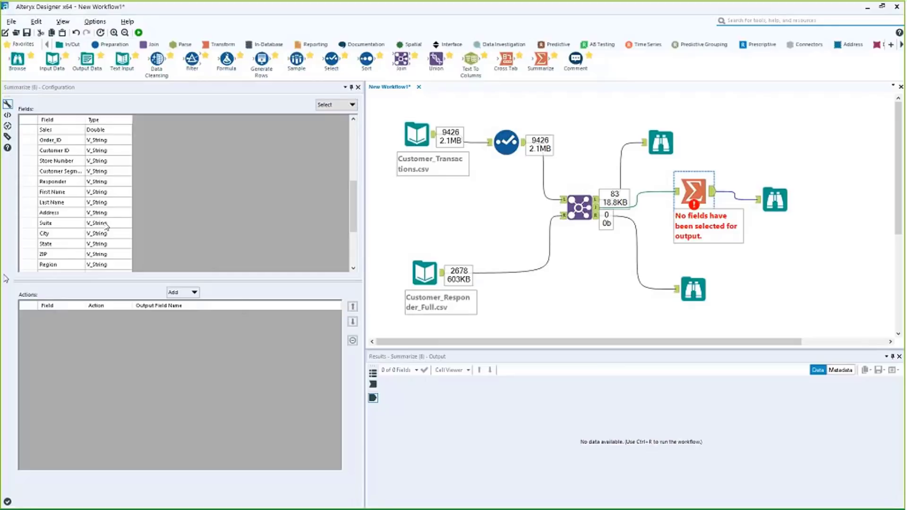
scroll(118, 236, down, 3)
scroll(69, 224, up, 3)
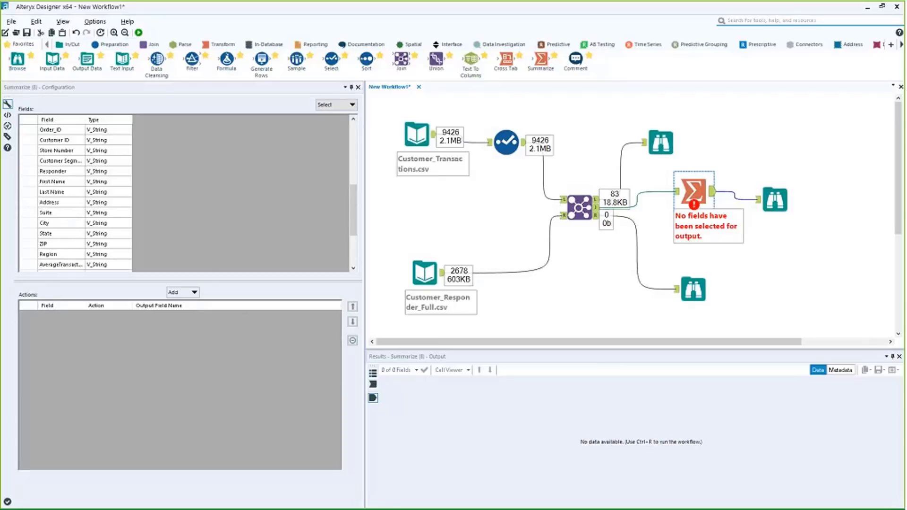
click(65, 161)
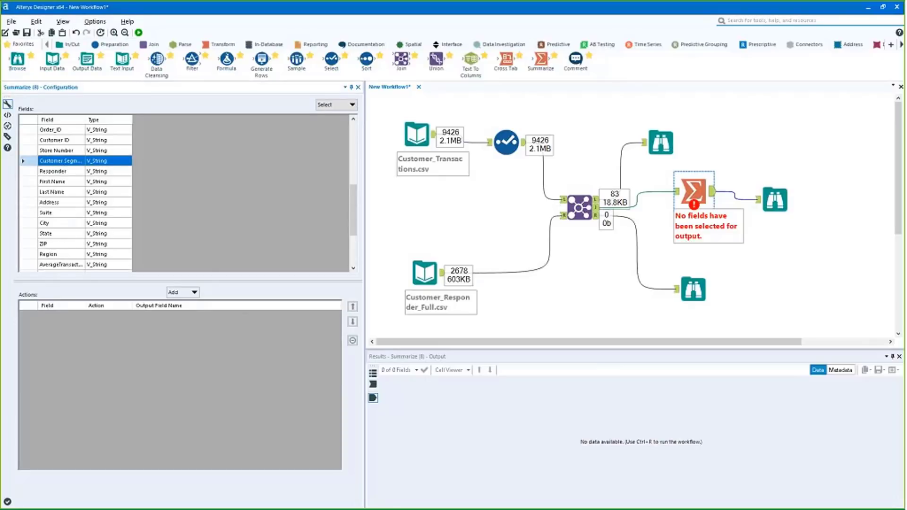
click(187, 292)
click(198, 305)
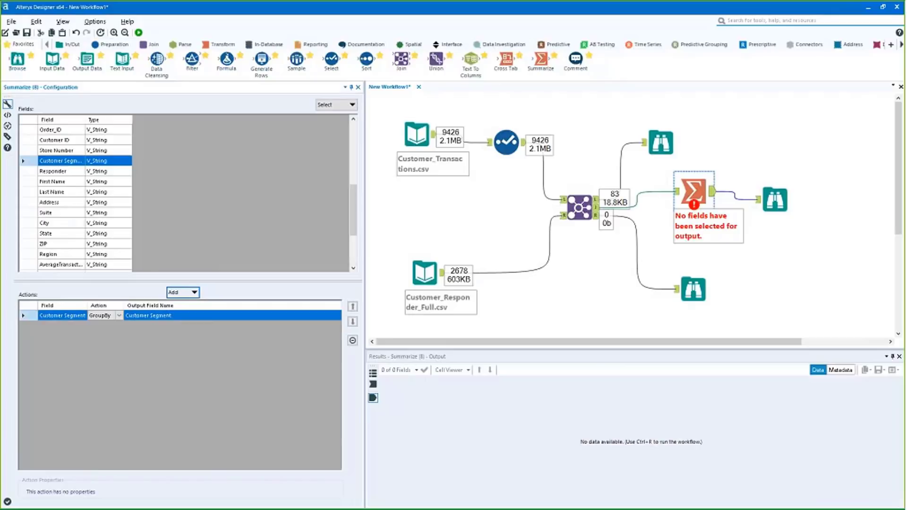
Step: Add a Sum action on the Sales field to the Summarize tool and run the workflow
drag(354, 202, 355, 151)
click(48, 244)
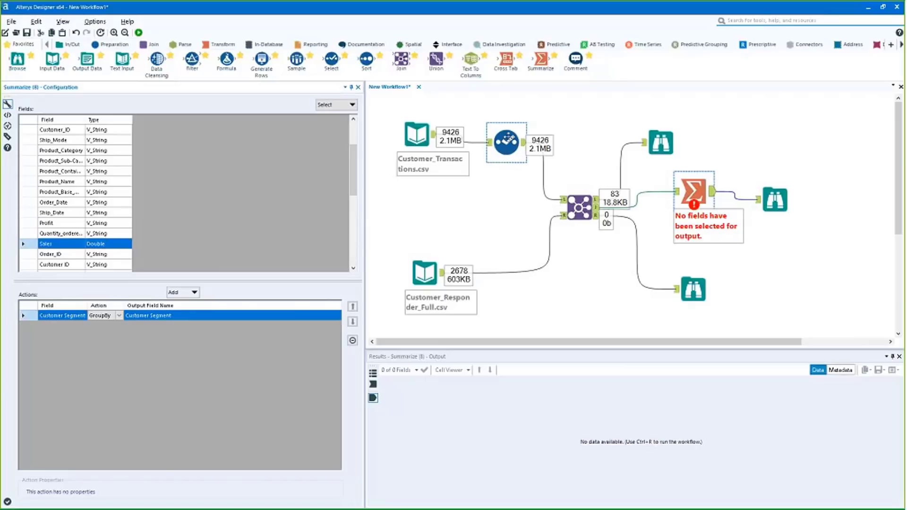
click(183, 292)
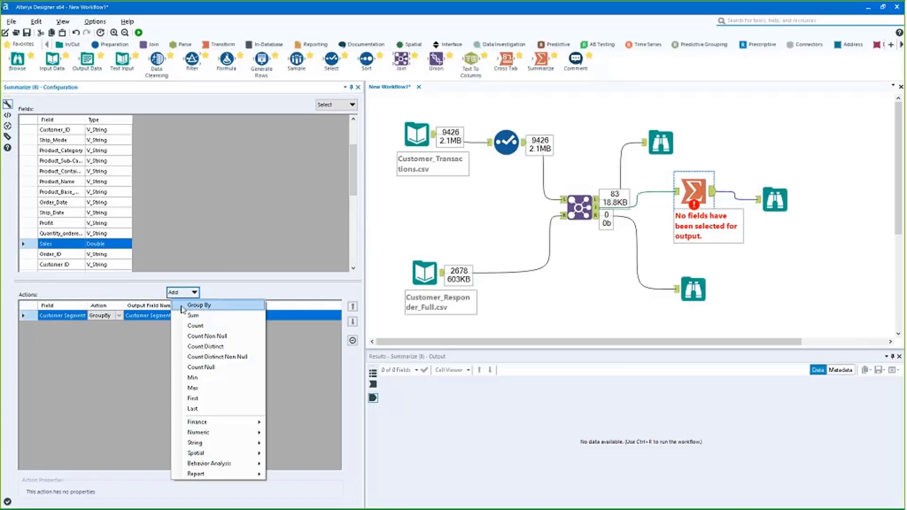
click(184, 312)
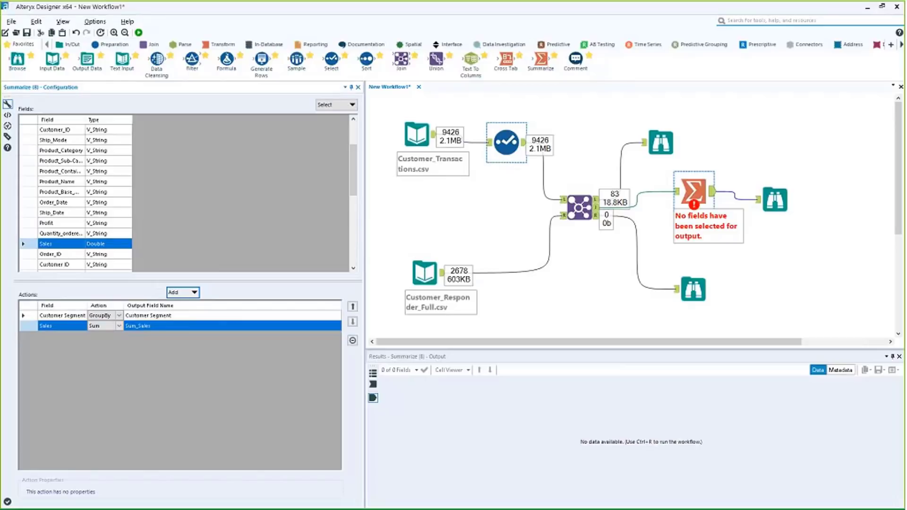
key(ctrl+r)
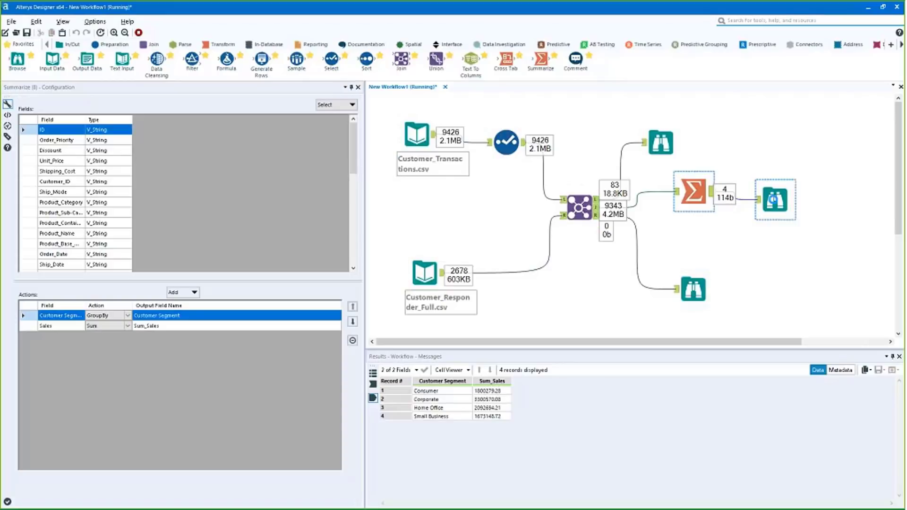
Step: Line up the Browse with the Summarize tool and add a second Summarize below it, fed by the Join's J output
drag(773, 200, 764, 189)
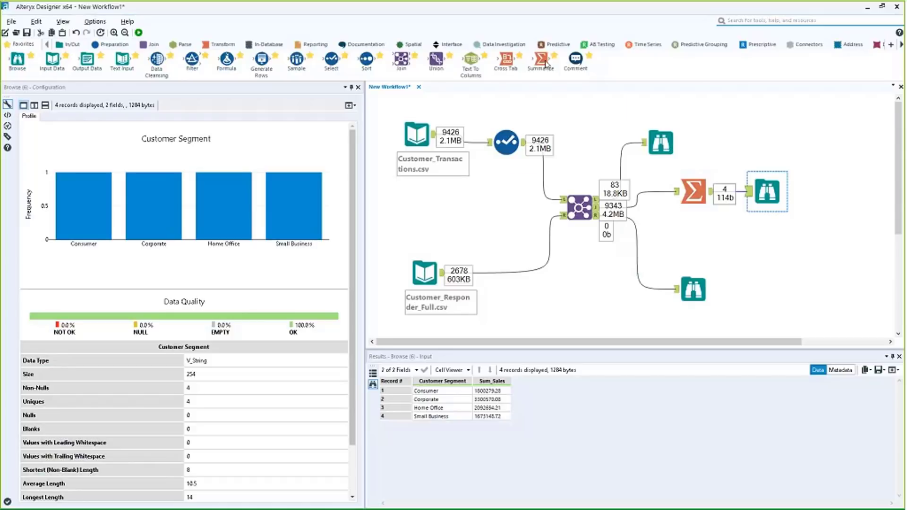
drag(541, 59, 695, 225)
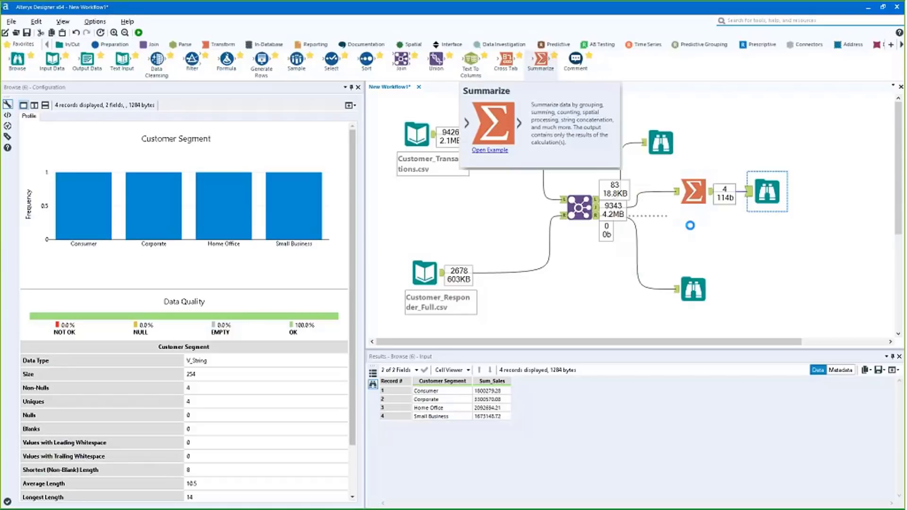
drag(640, 223, 694, 220)
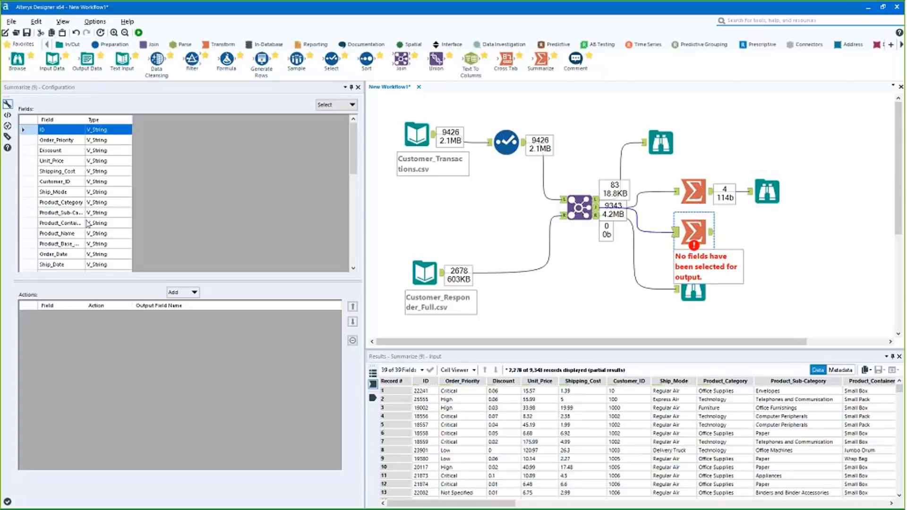
Step: Add a Sum action on the Sales field in the second Summarize tool
scroll(58, 211, down, 3)
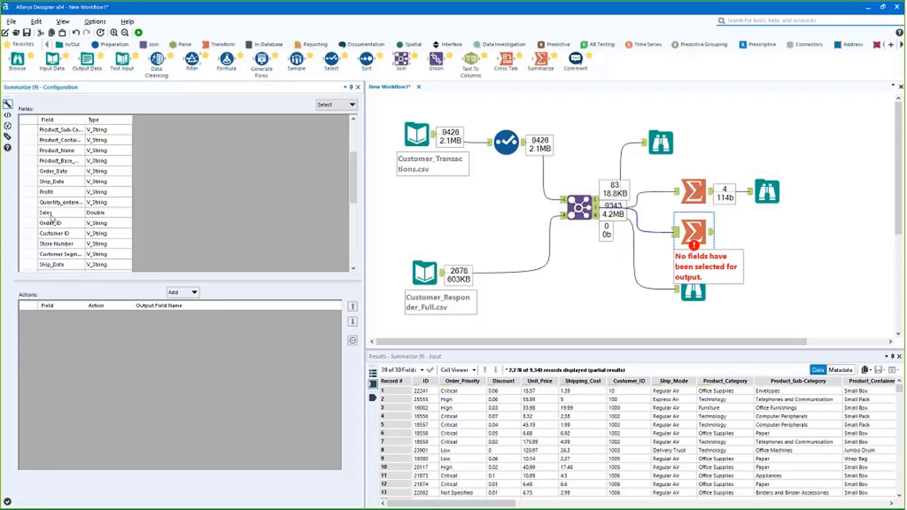
click(188, 293)
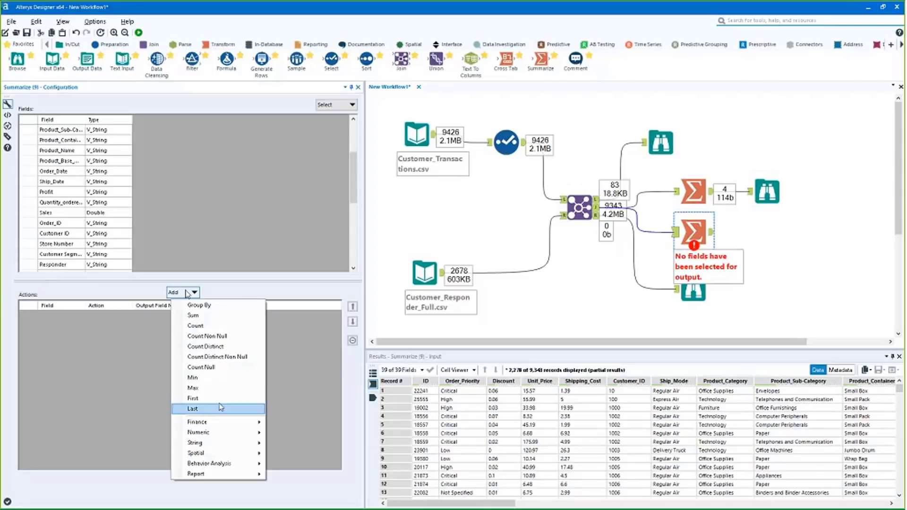
click(46, 213)
click(187, 292)
click(192, 315)
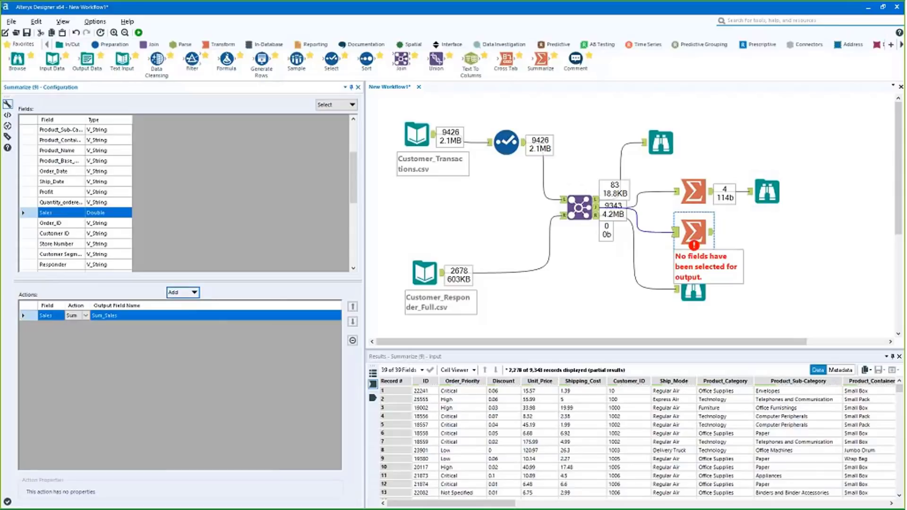
Step: Rename the second Summarize's output field as Total Sales and run the workflow
click(124, 315)
key(BackSpace)
text(Total S)
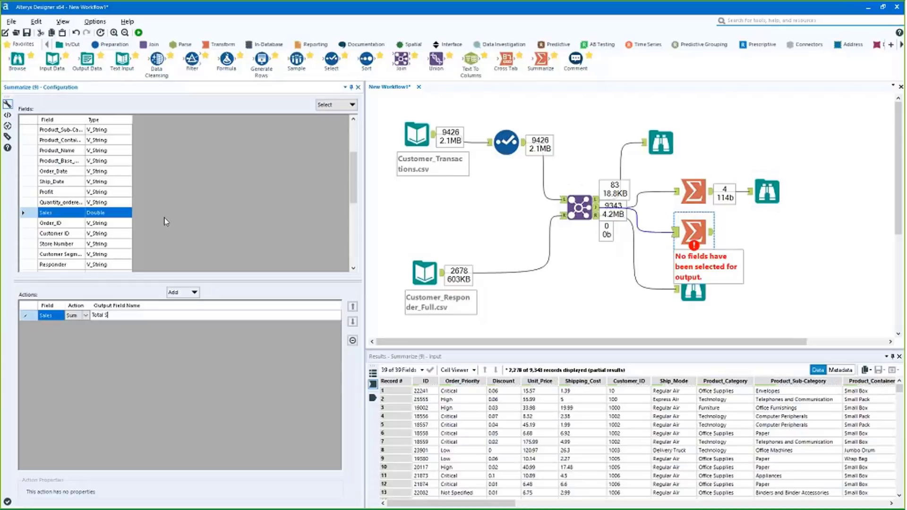
text(ales)
click(140, 33)
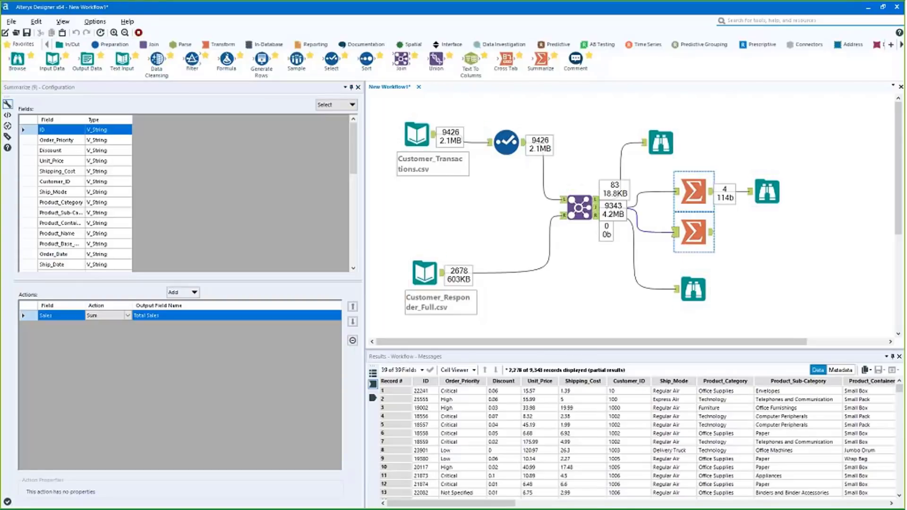
Step: Compare the second Summarize's Total Sales output with the first Summarize's sales sums per customer segment
click(710, 232)
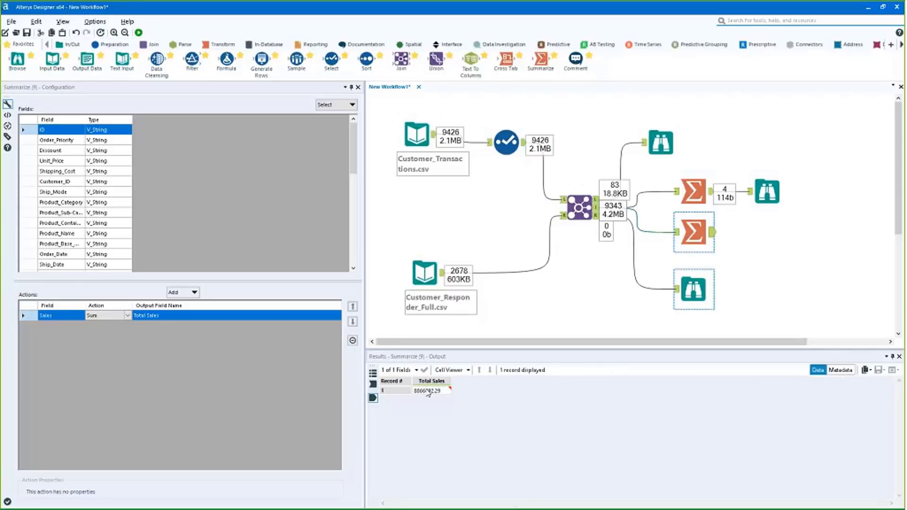
click(502, 499)
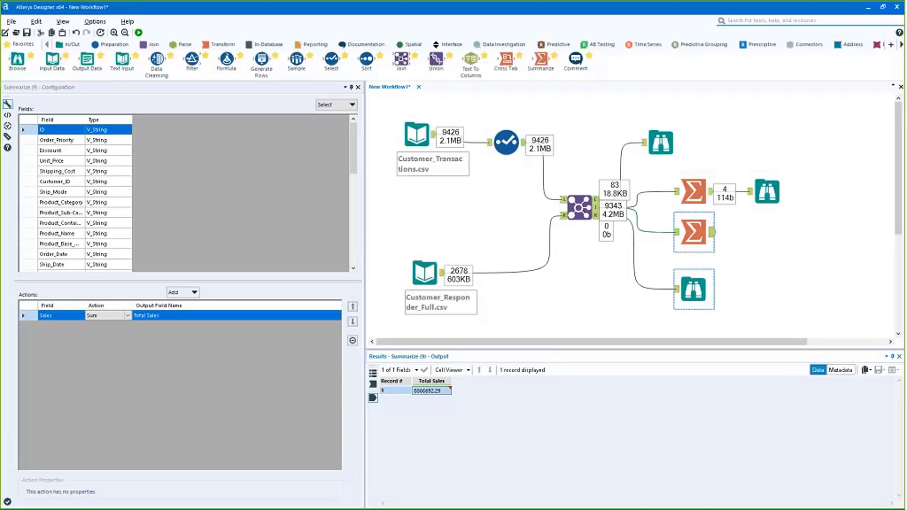
click(693, 191)
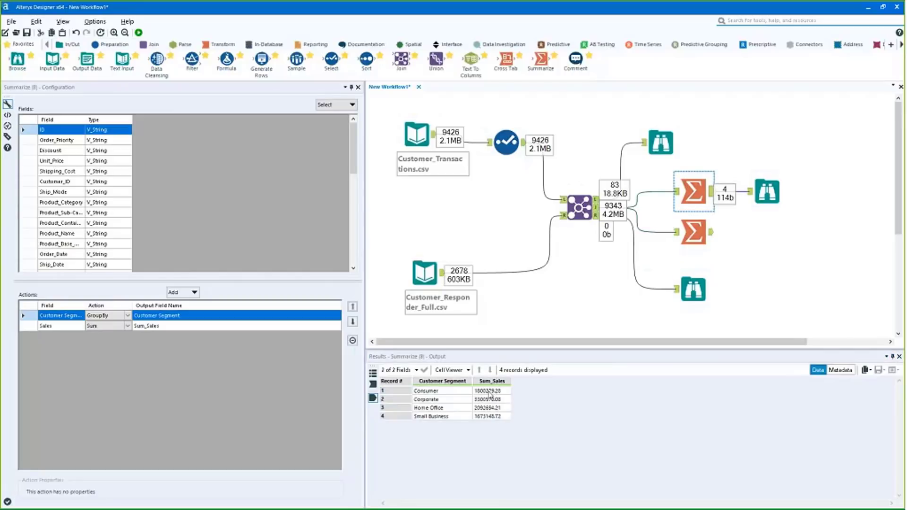
click(489, 391)
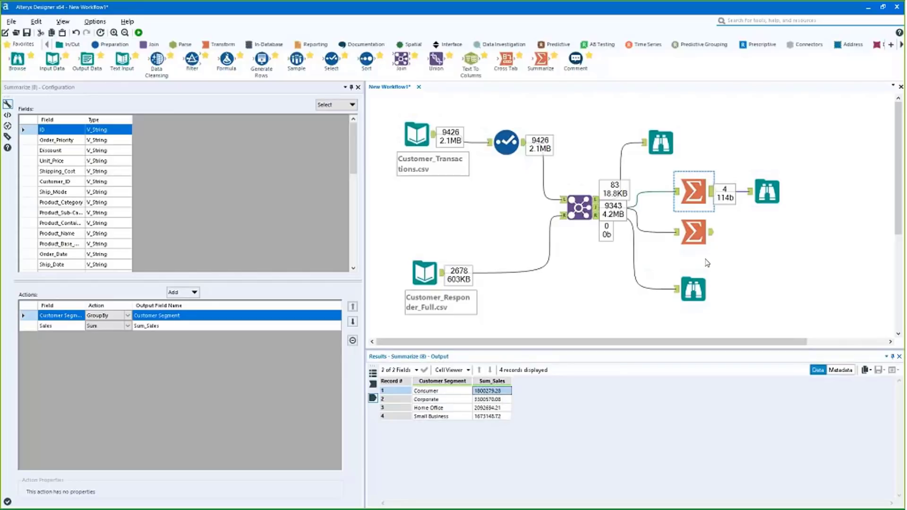
click(694, 234)
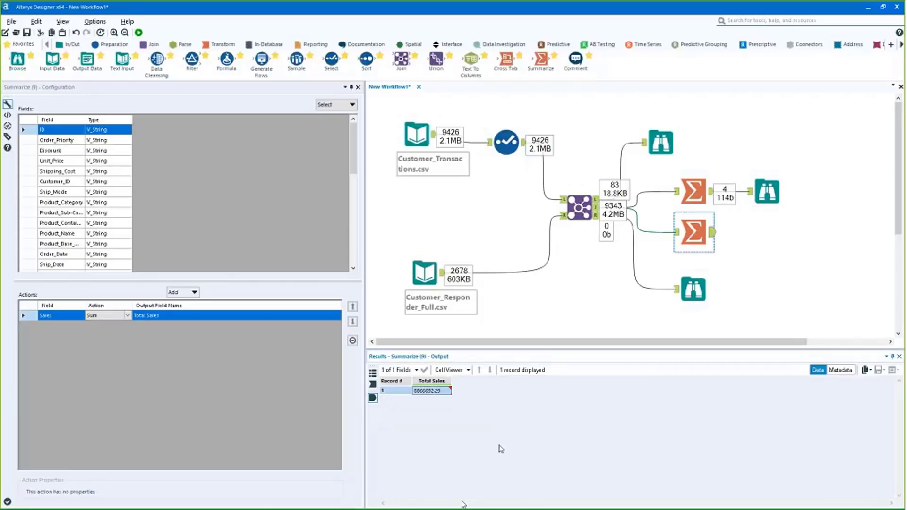
Step: Move the Browse farther from the first Summarize and insert an Append Fields tool between them
click(768, 193)
drag(768, 194, 809, 194)
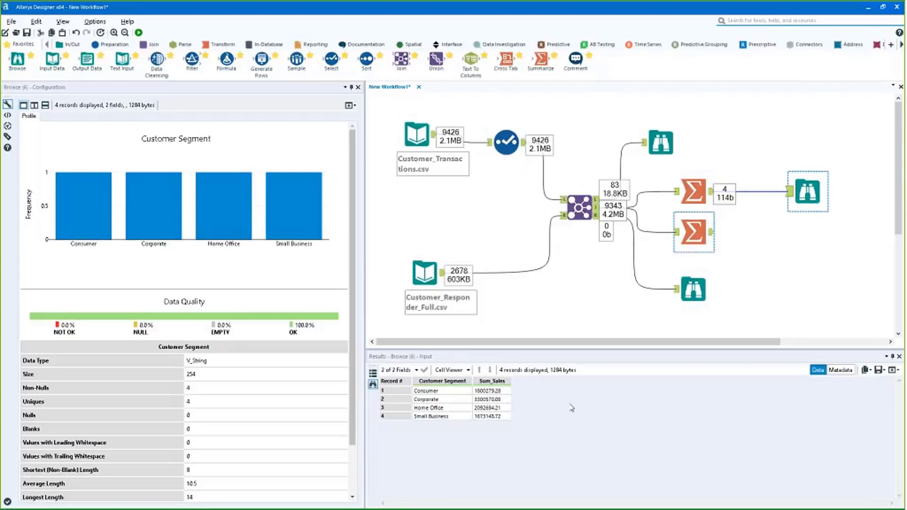
click(693, 232)
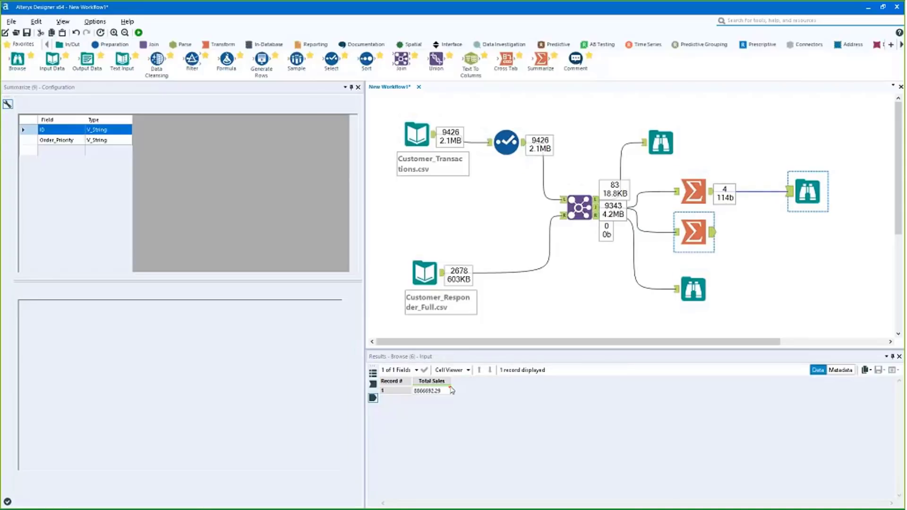
click(693, 191)
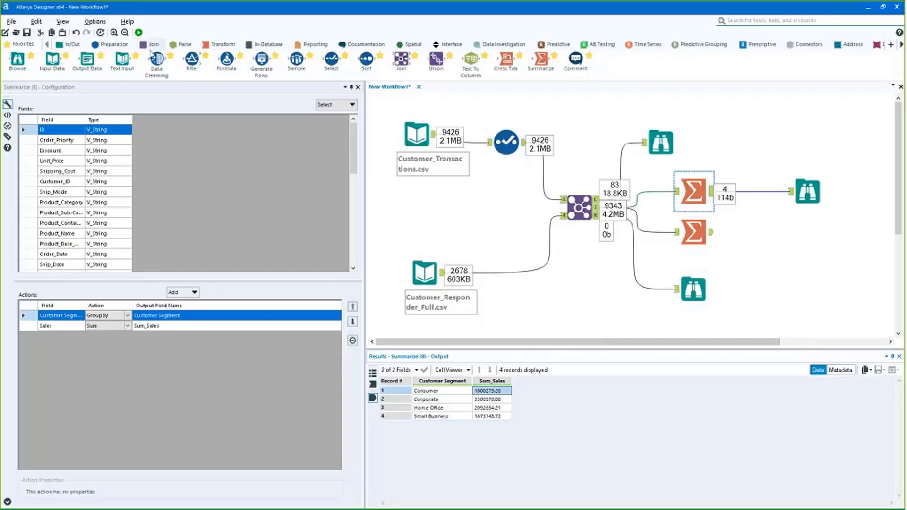
click(154, 44)
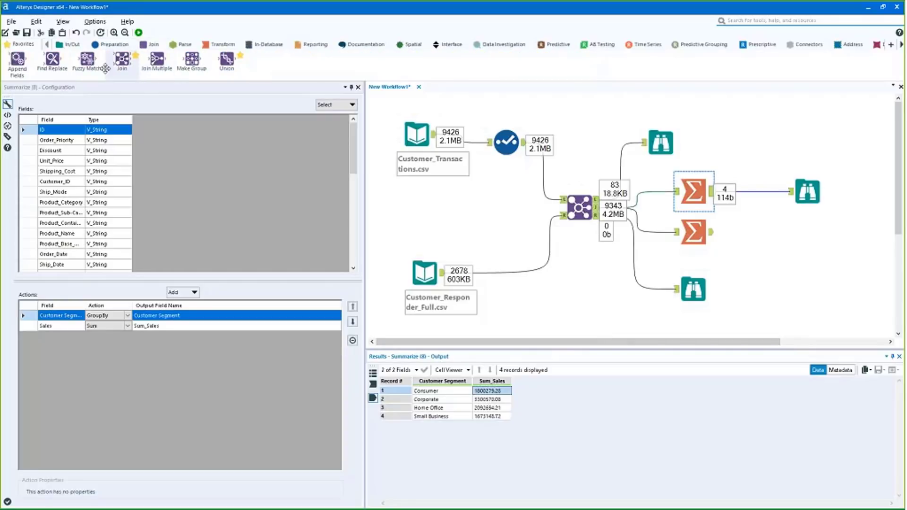
drag(19, 68, 750, 200)
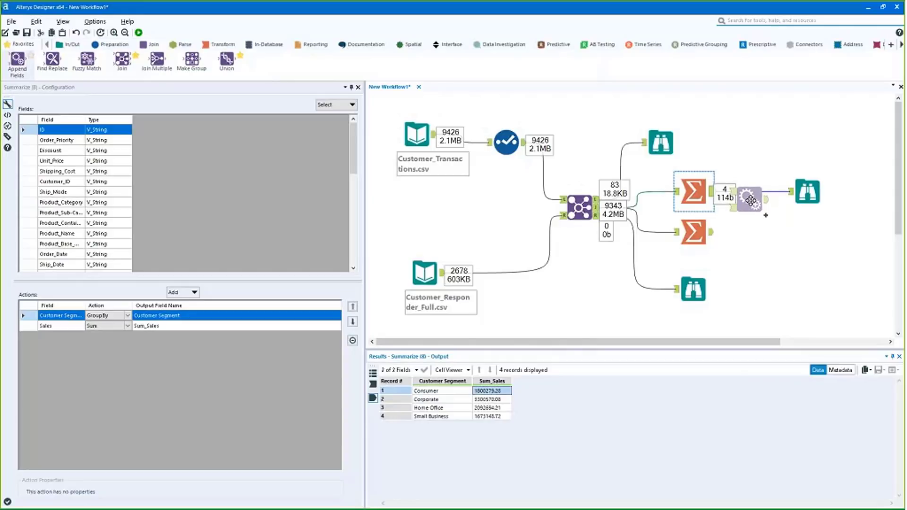
drag(750, 201, 750, 200)
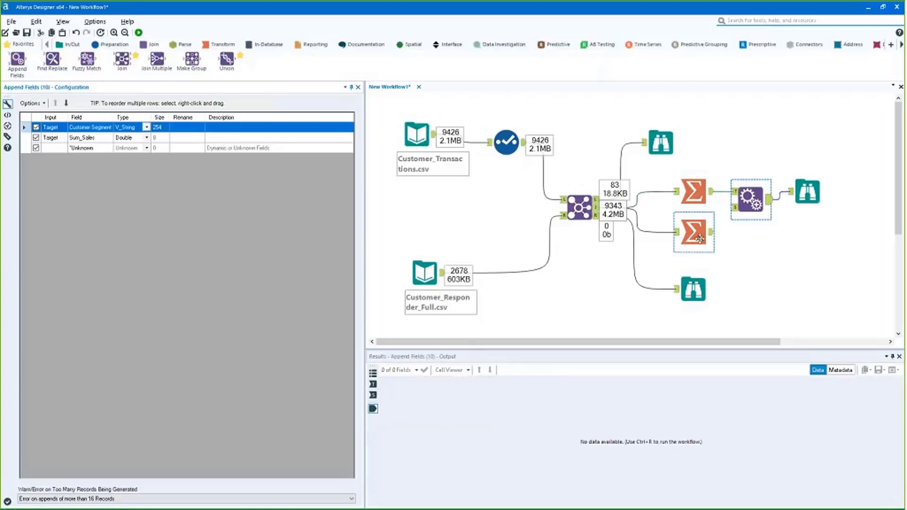
Step: Connect the second Summarize to the Append Fields source input, line up the Browse with the tool, and run the workflow
drag(711, 232, 731, 208)
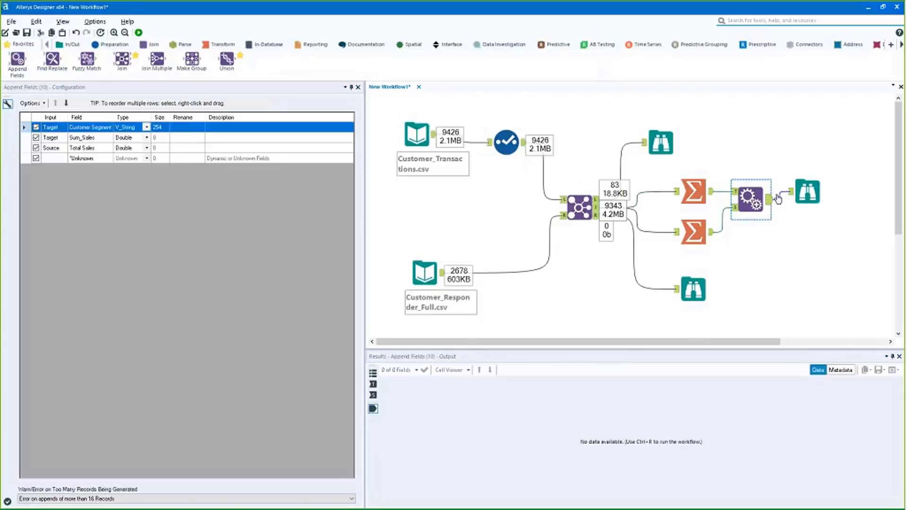
click(827, 193)
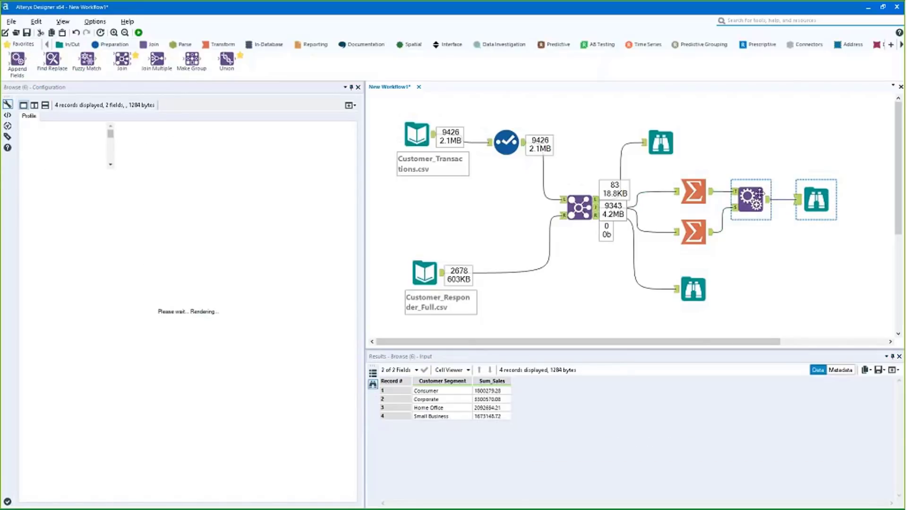
click(760, 193)
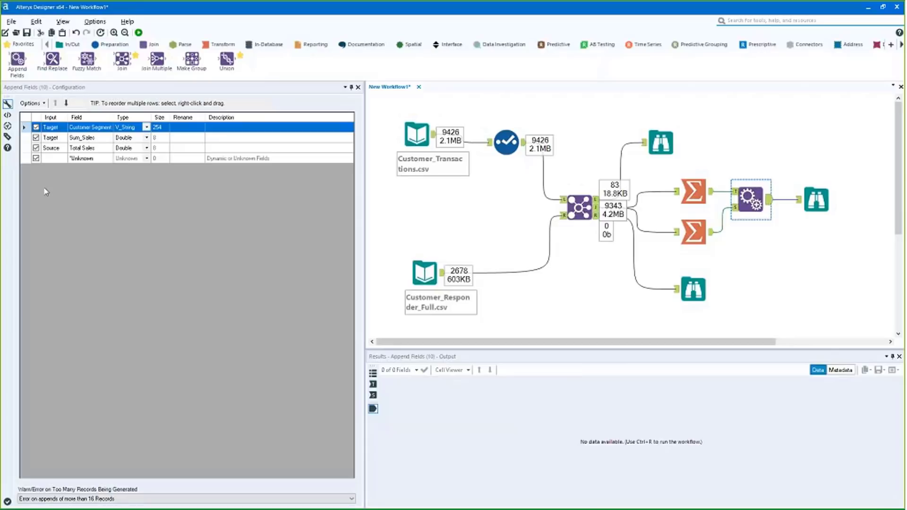
click(139, 32)
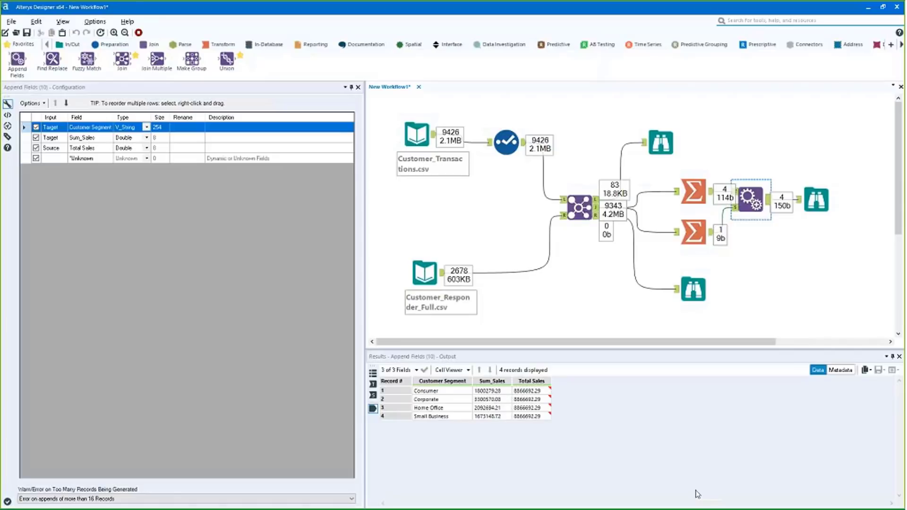
Step: Check the Total Sales values appended beside each customer segment's Sum_Sales in the Append Fields output
click(532, 408)
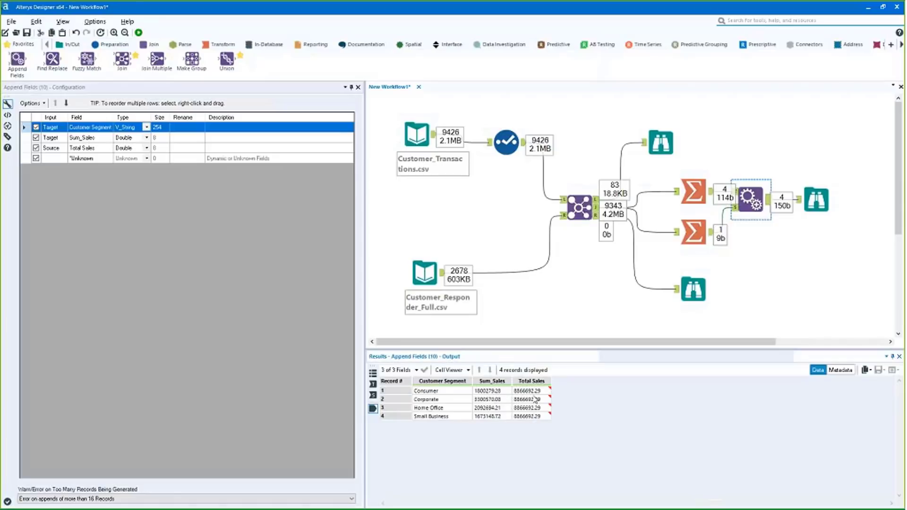
click(540, 417)
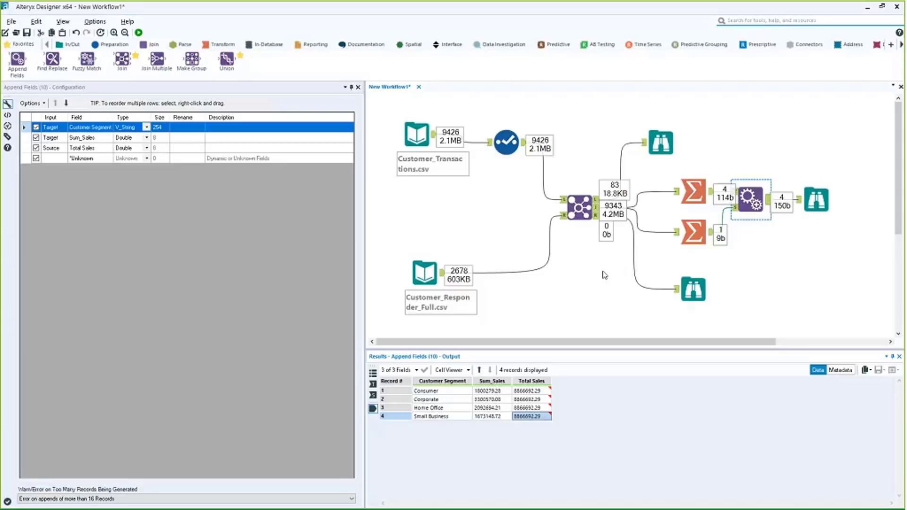
click(496, 401)
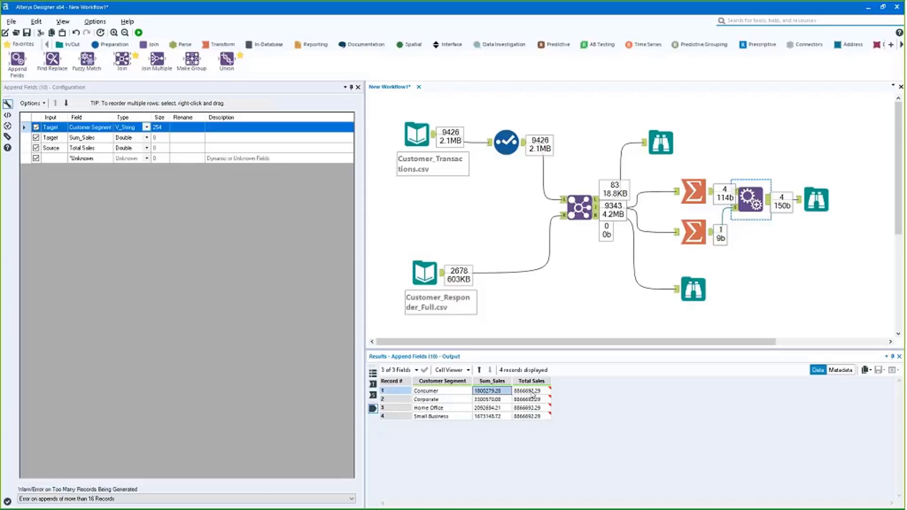
drag(499, 401, 533, 409)
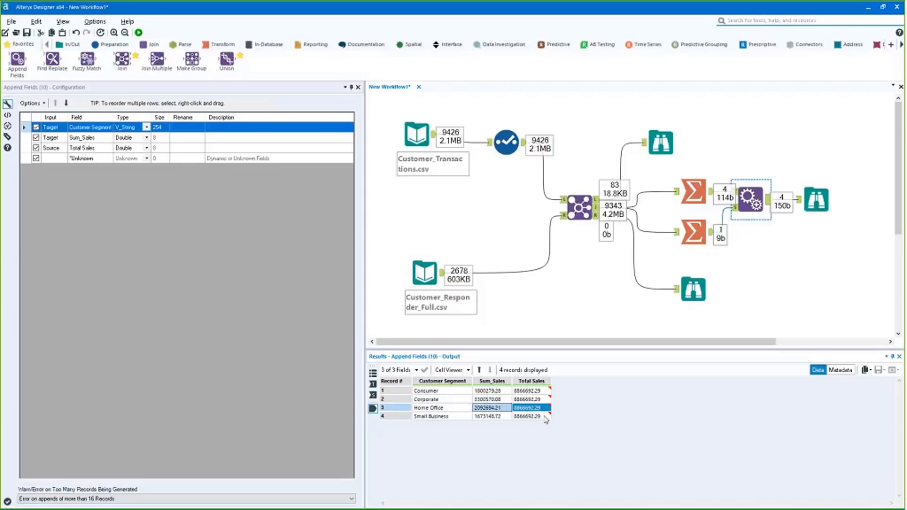
Step: Insert a Formula tool between the Append Fields and the Browse, and add an output column named Percent
click(110, 44)
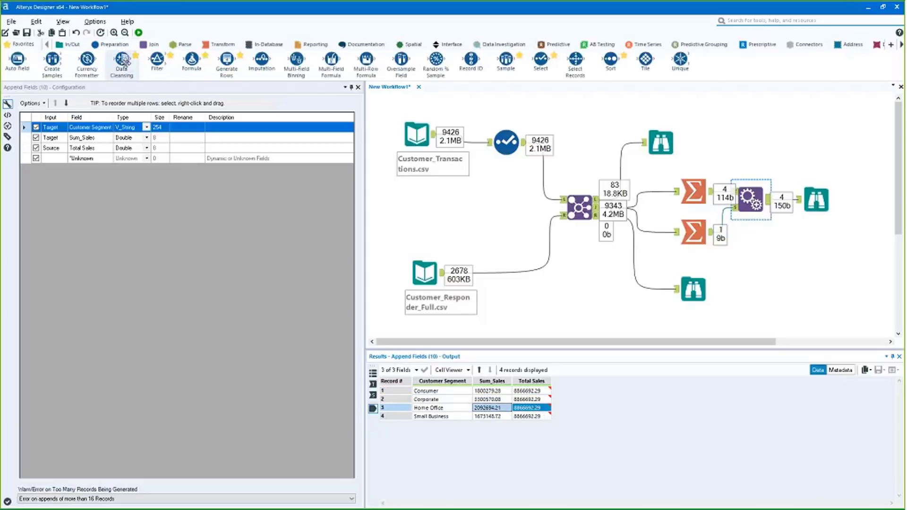
drag(200, 60, 799, 215)
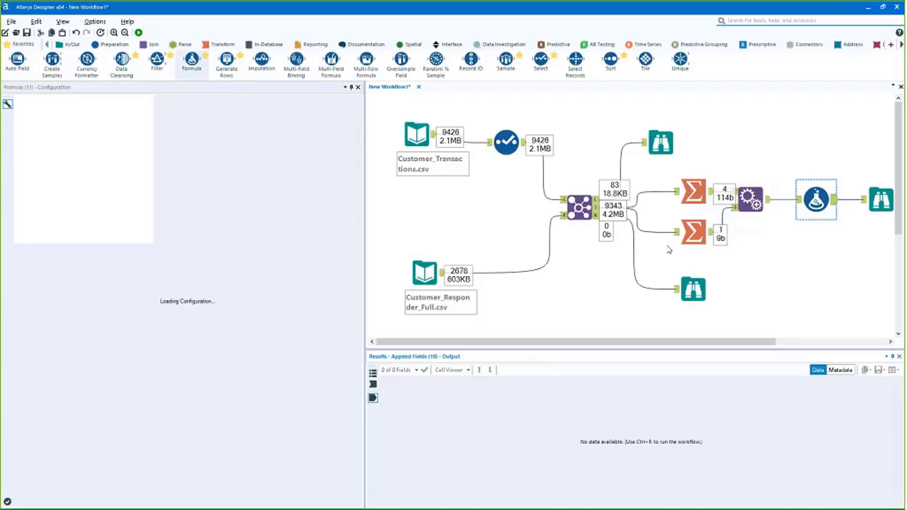
click(79, 119)
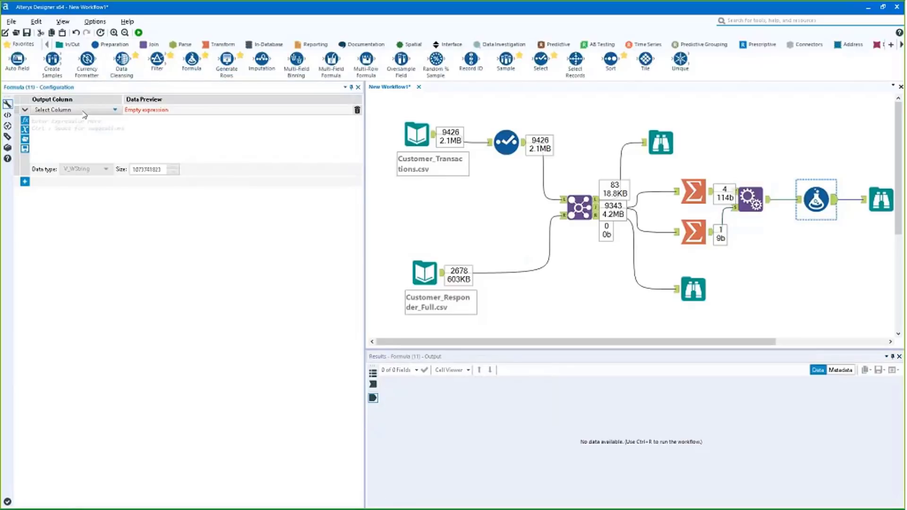
click(84, 114)
click(81, 119)
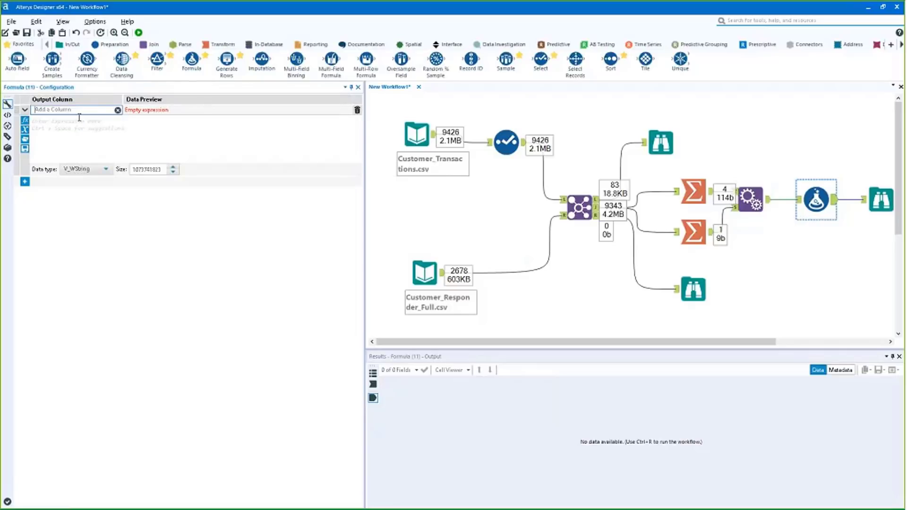
text(Percenty)
key(Tab)
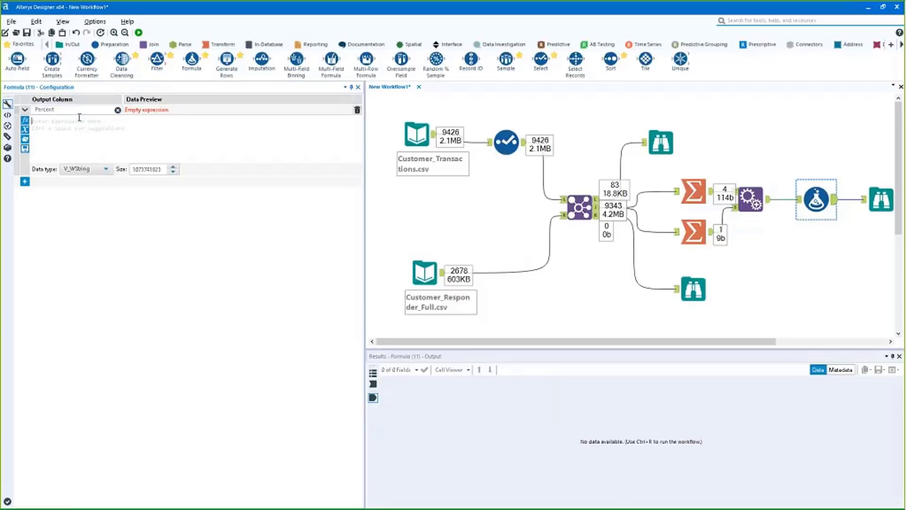
Step: Set the Percent expression to [Sum_Sales]/[Total Sales]*100 and run the workflow
text([)
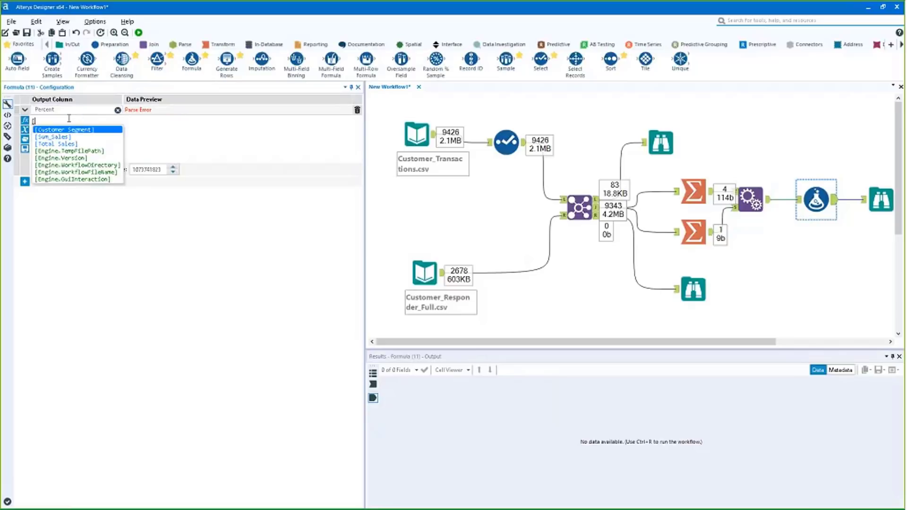
click(72, 136)
text(/[)
click(81, 148)
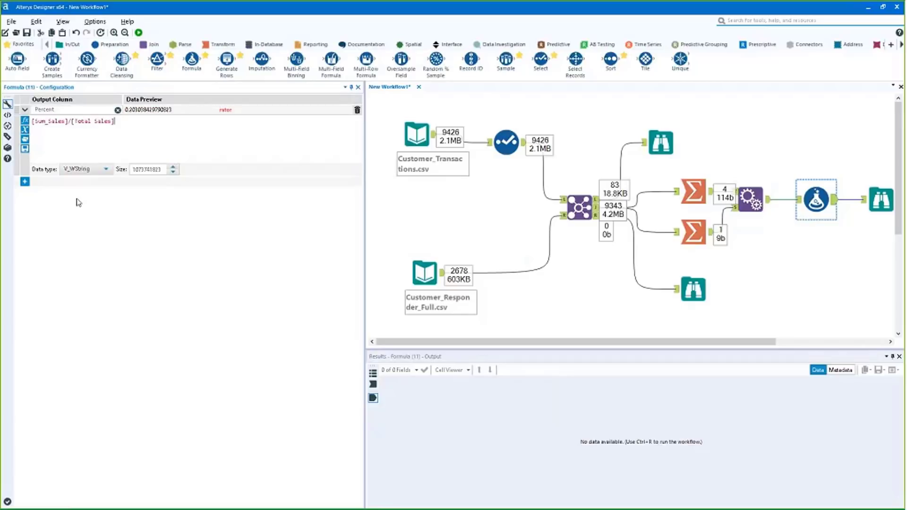
text(*100)
click(139, 32)
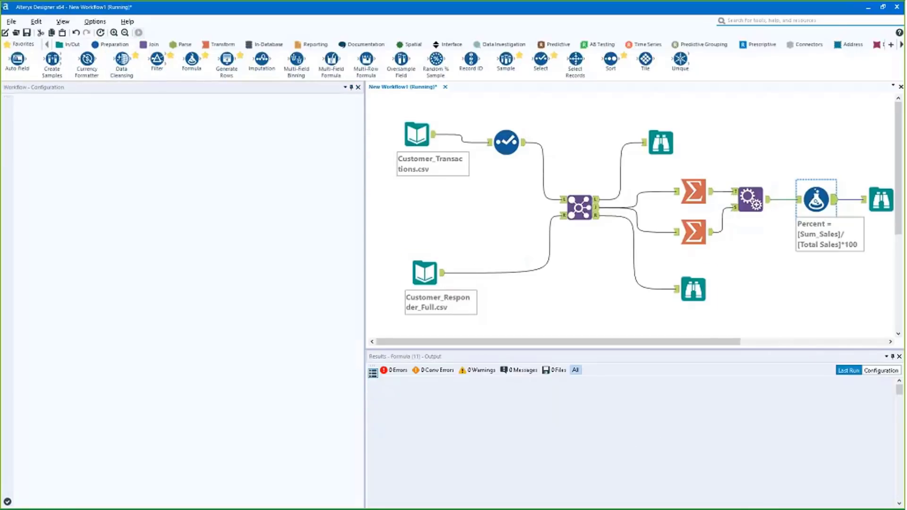
Step: Examine the Percent values per customer segment in the Browse after the Formula tool
click(885, 204)
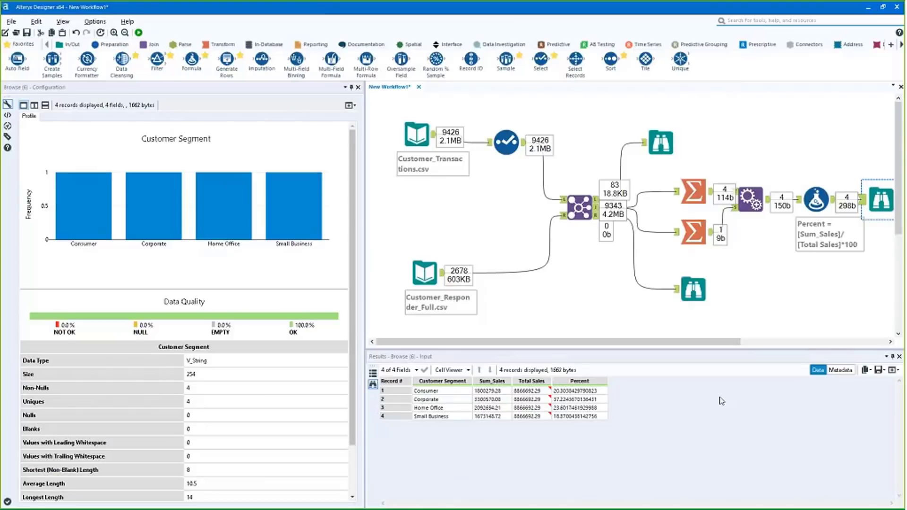
click(739, 410)
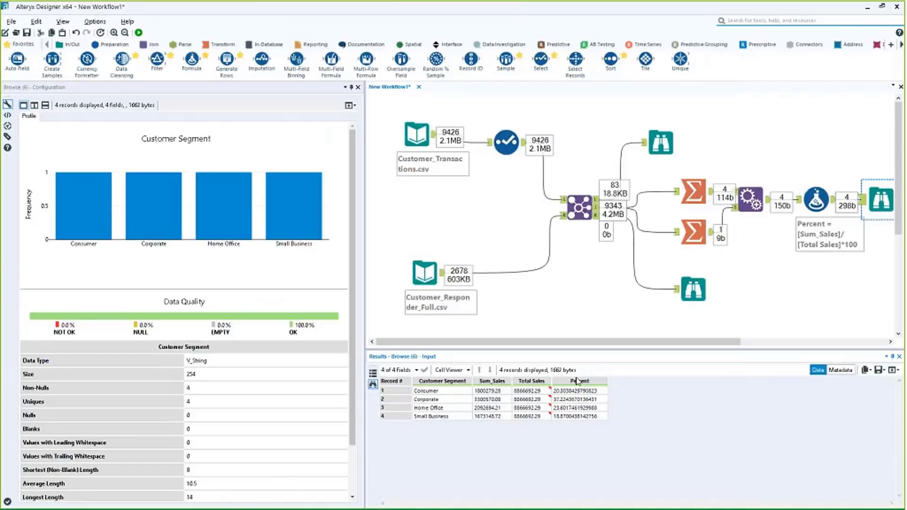
drag(576, 391, 577, 407)
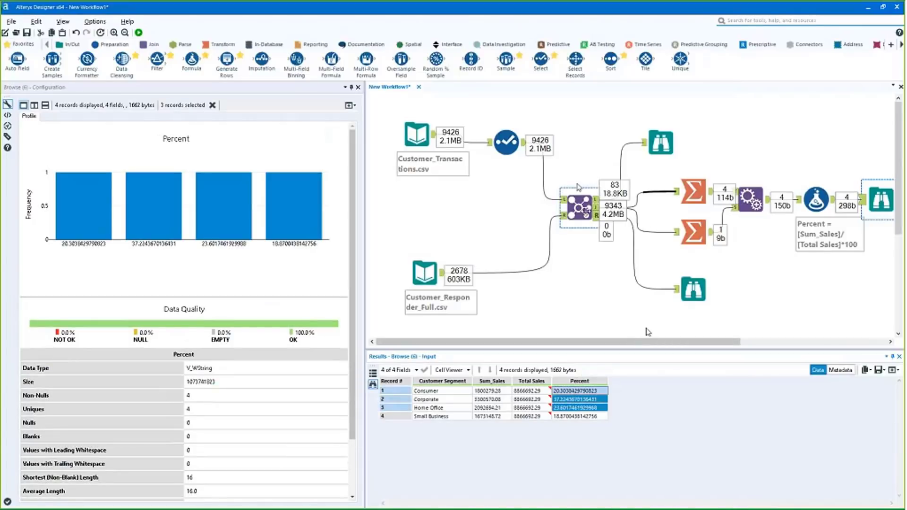
Step: Select the Append Fields tool and shift it slightly down and away from the Summarize tools
click(750, 202)
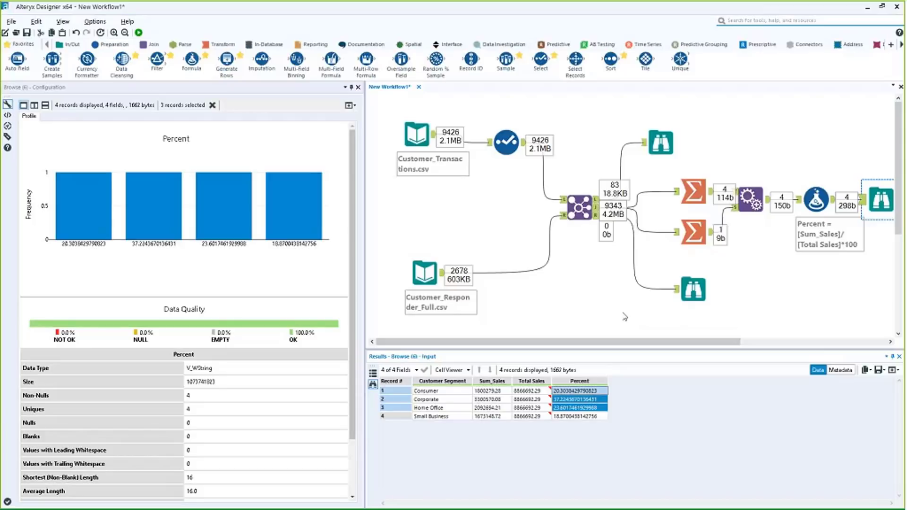
click(743, 212)
drag(742, 211, 750, 208)
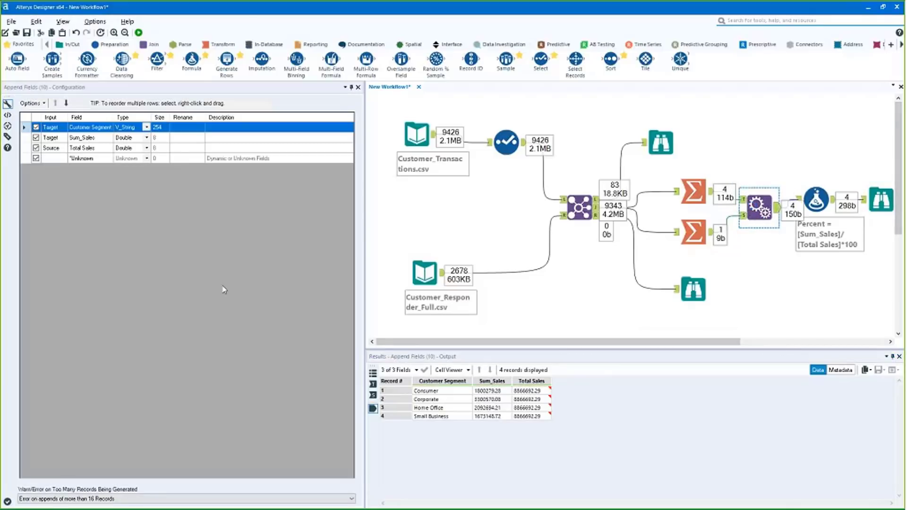
Step: Add a Text Input tool below the Append Fields and fill Field1 with the values 1 through 15, one per row
click(69, 45)
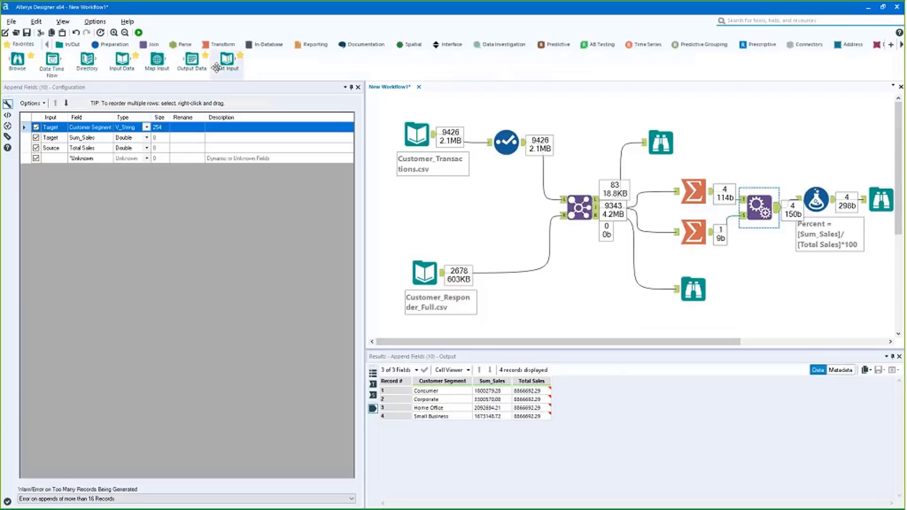
drag(226, 59, 752, 272)
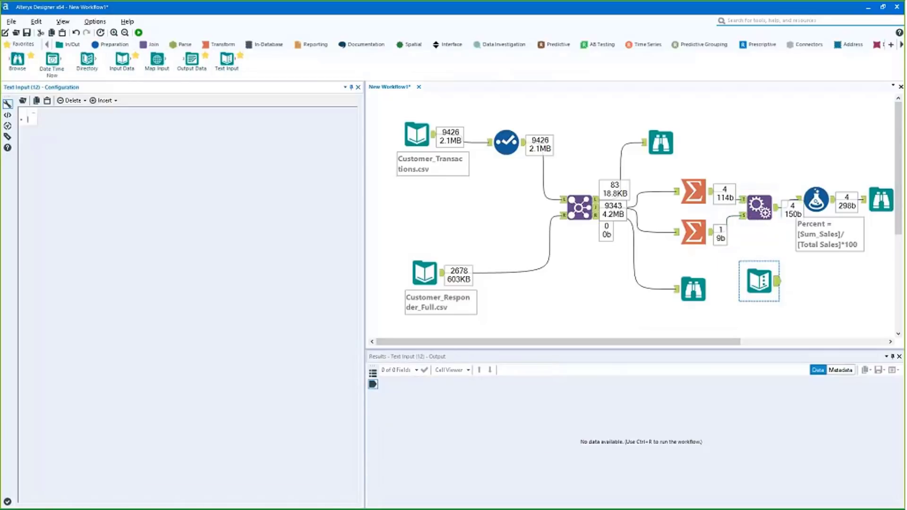
click(27, 119)
text(1)
key(Return)
text(2)
key(Return)
text(3)
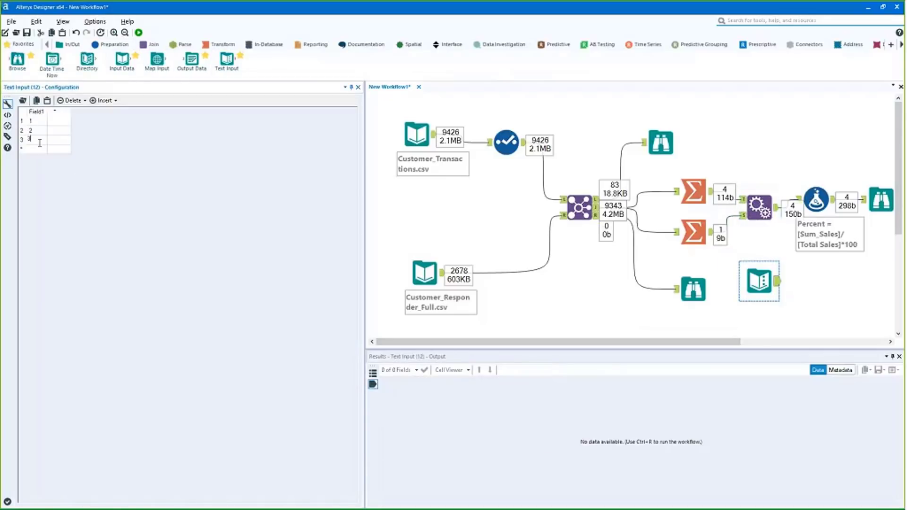
key(Return)
text(4)
key(Return)
text(5)
key(Return)
text(6)
key(Return)
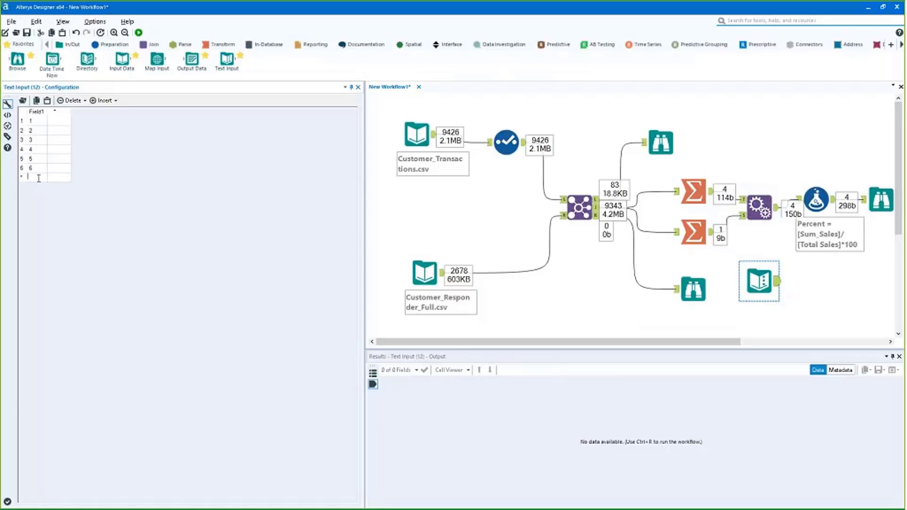
text(7)
key(Return)
text(8)
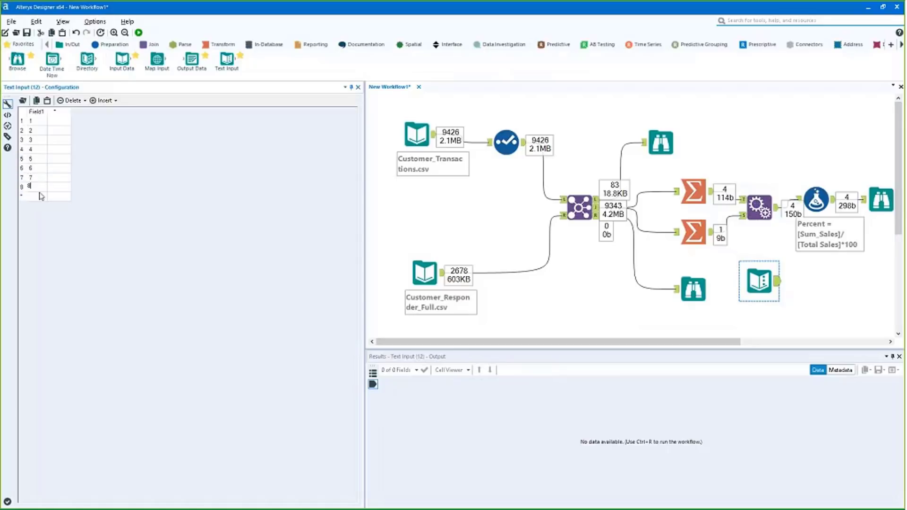
key(Return)
text(9)
key(Return)
text(10)
key(Return)
text(11)
key(Return)
text(12)
key(Return)
text(13)
key(Return)
text(14)
key(Return)
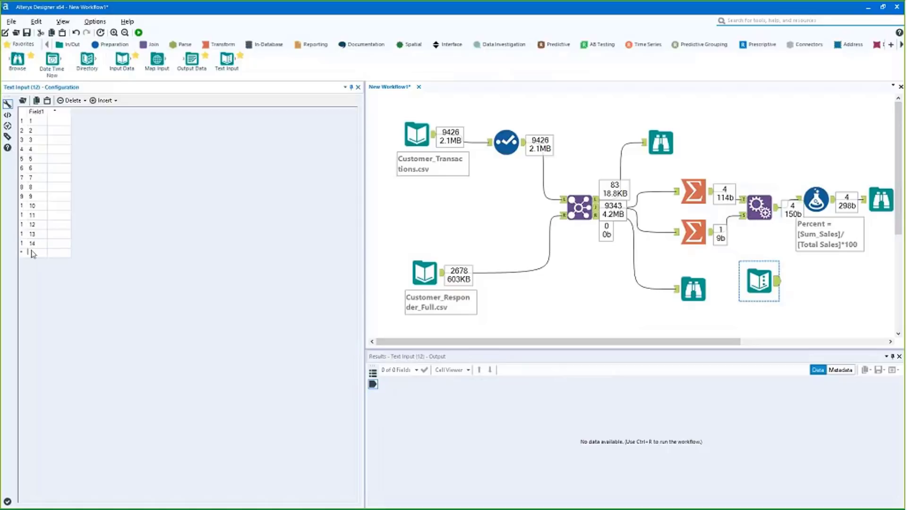
text(15)
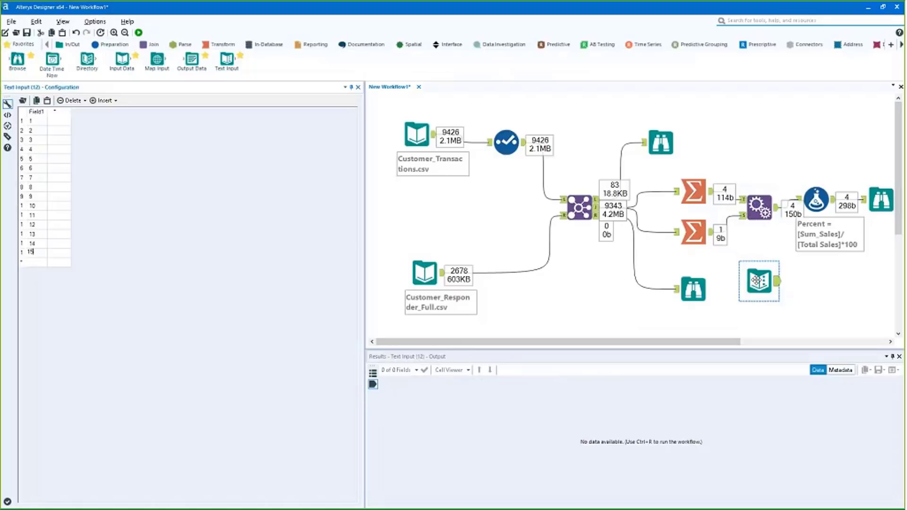
drag(753, 283, 754, 291)
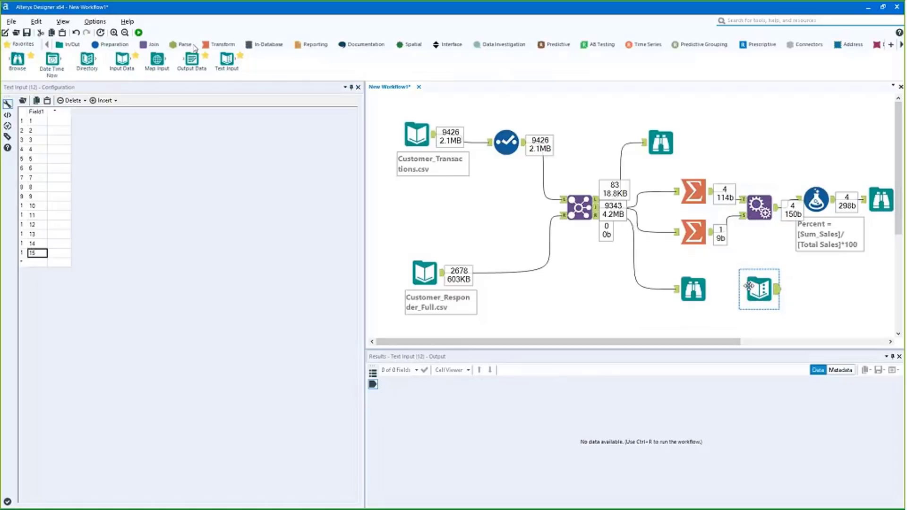
Step: Add a second Append Fields tool with the first Summarize as its target and the Text Input as its source
click(217, 44)
click(153, 44)
drag(23, 62, 866, 274)
drag(711, 191, 853, 265)
drag(775, 295, 853, 281)
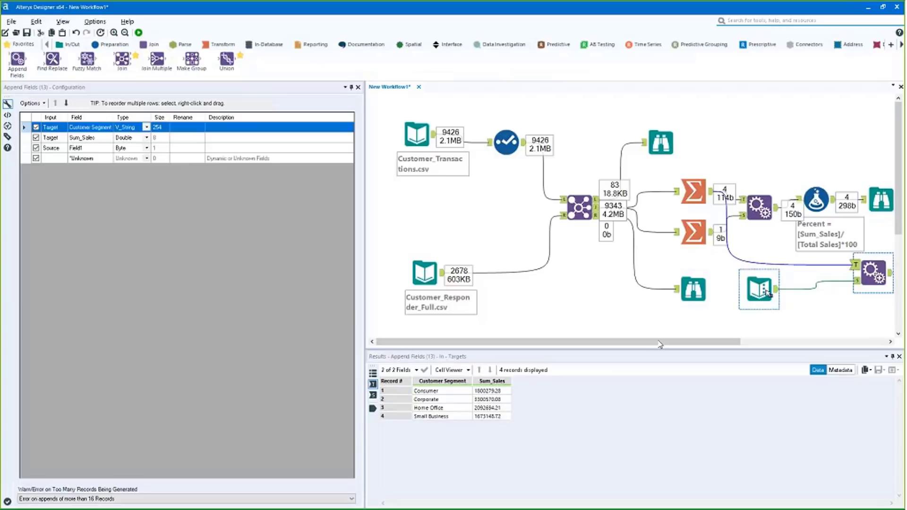
Step: Move the second Append Fields closer to the Text Input and run the workflow
drag(754, 286, 754, 294)
drag(877, 273, 836, 272)
key(ctrl+r)
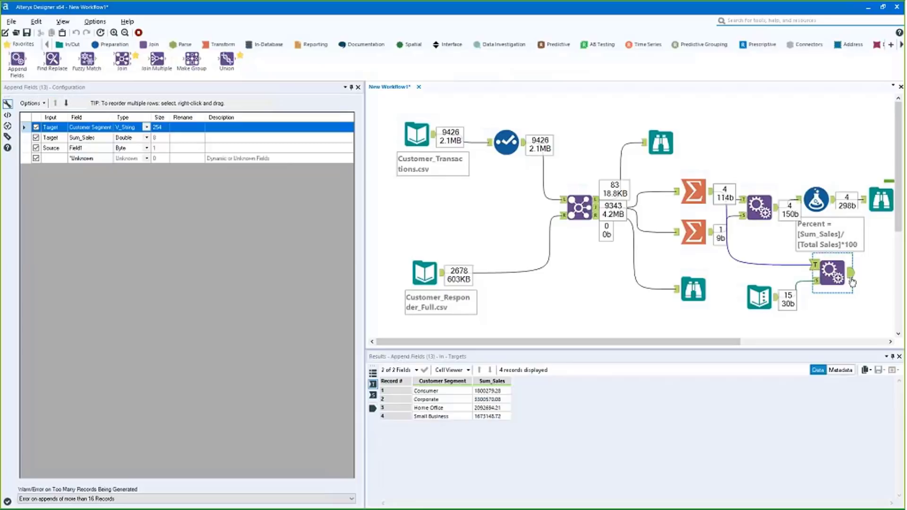
Step: Examine how the second Append Fields output repeats each customer segment for every Field1 value
click(851, 276)
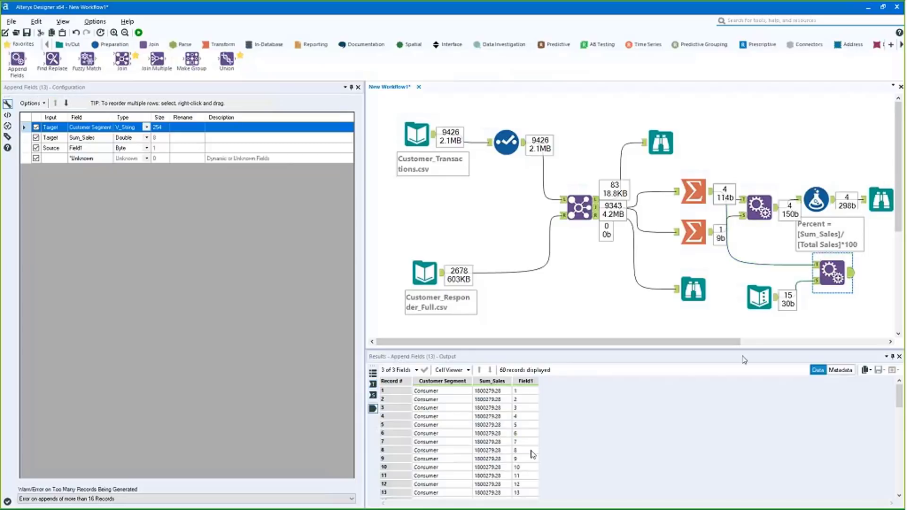
drag(434, 391, 523, 485)
scroll(523, 484, down, 3)
drag(521, 435, 439, 381)
scroll(534, 467, down, 5)
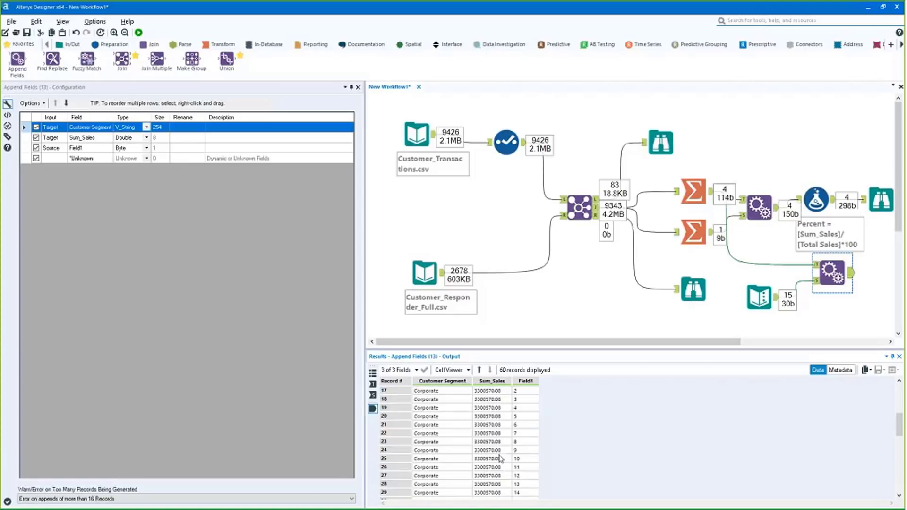
scroll(522, 481, down, 2)
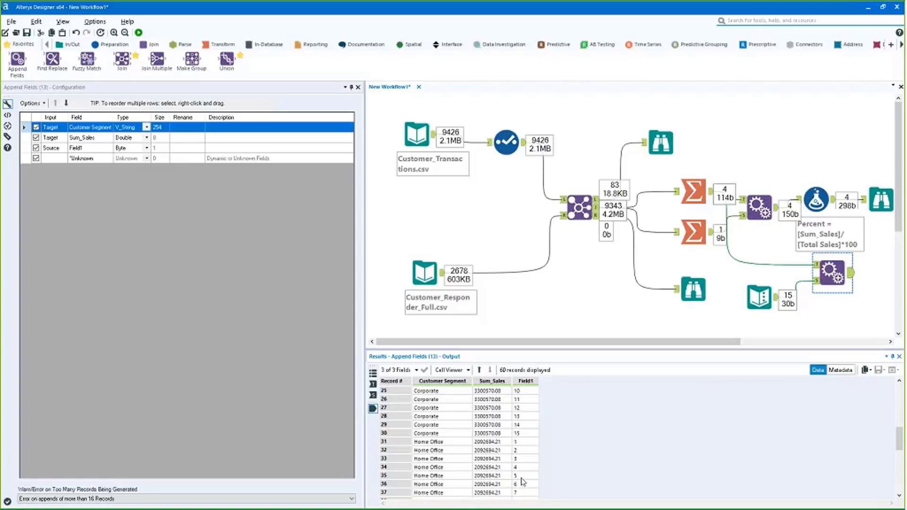
drag(520, 458, 431, 361)
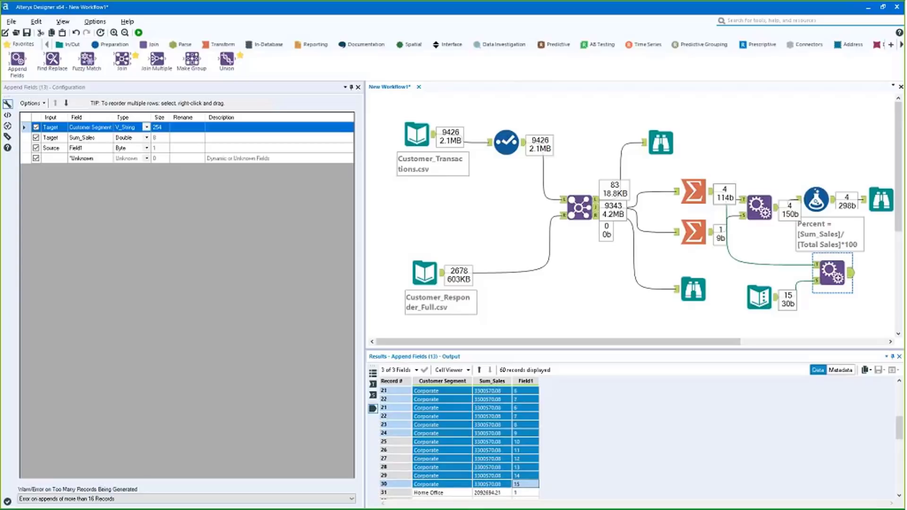
Step: Add the value 16 as a new row in the Text Input's Field1 and run the workflow
click(752, 305)
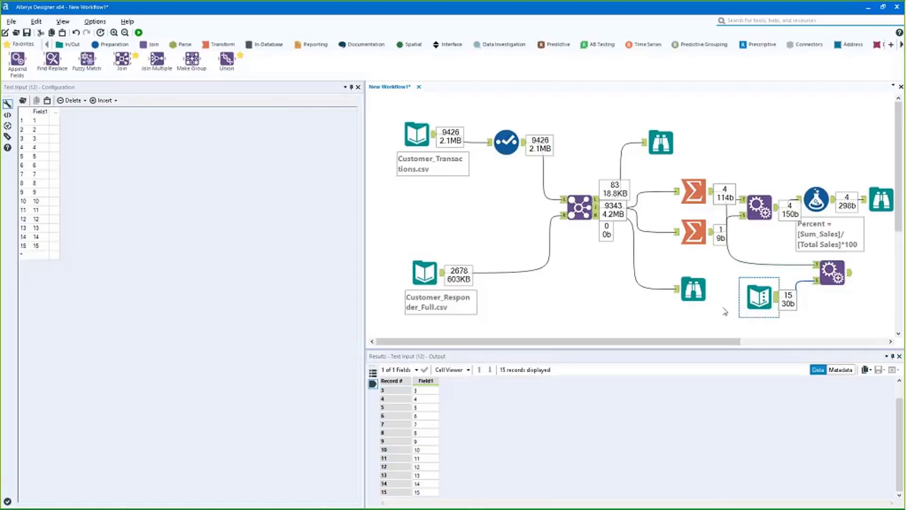
text(16)
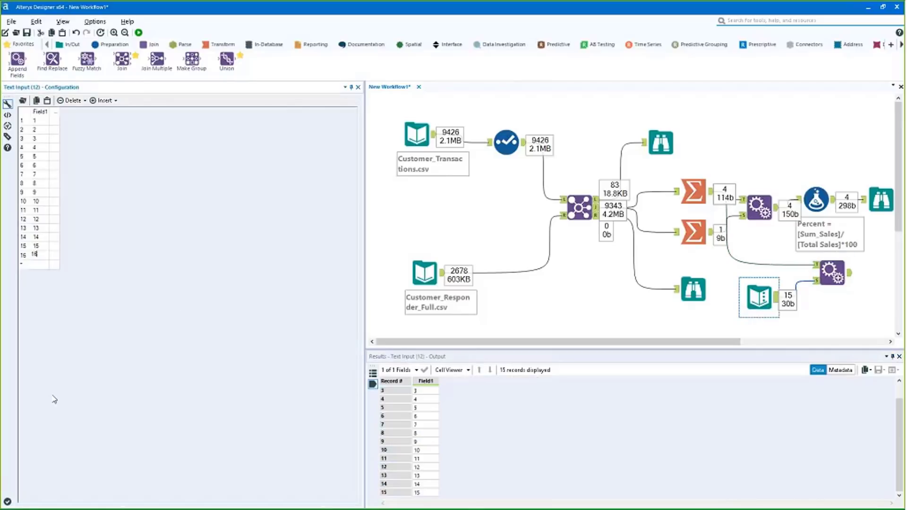
key(ctrl+r)
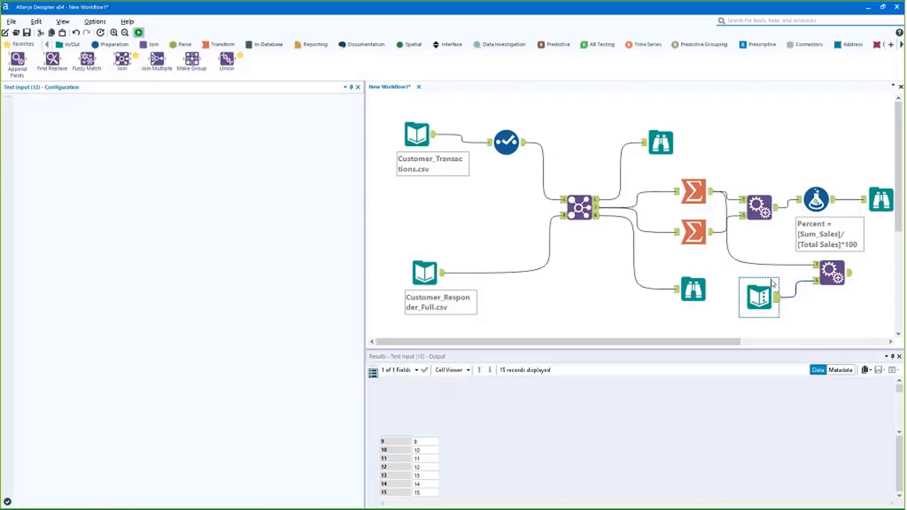
click(830, 261)
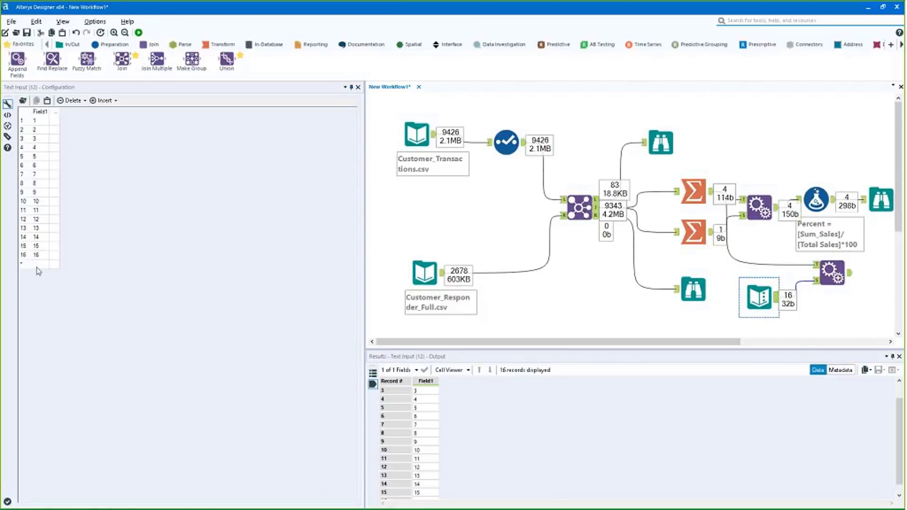
Step: Add the value 17 as another row in the Text Input's Field1 and rerun the workflow
click(35, 263)
text(17)
click(139, 32)
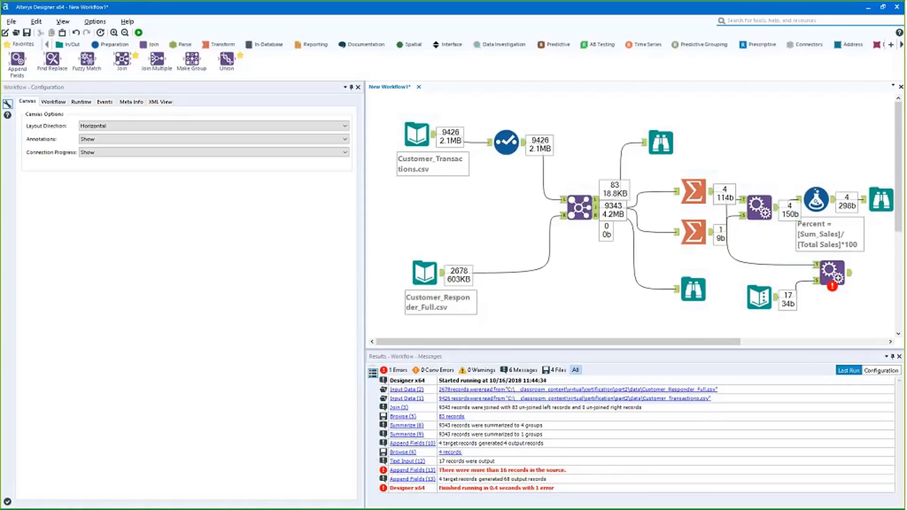
Step: Set the second Append Fields tool to Allow All Appends and run the workflow
click(832, 272)
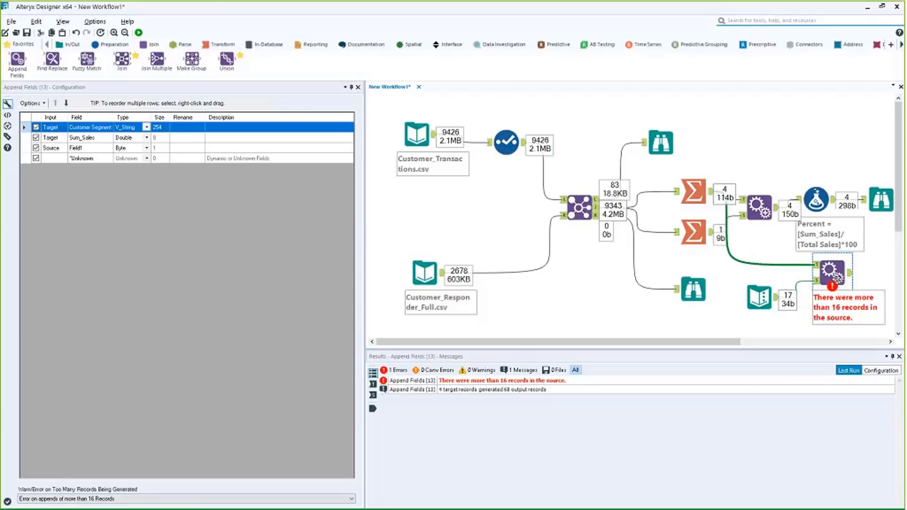
click(700, 192)
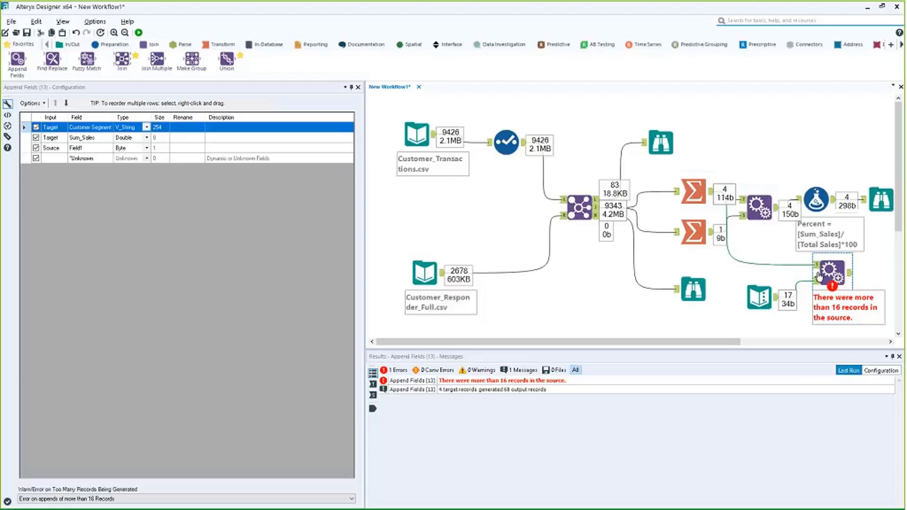
click(759, 309)
click(91, 499)
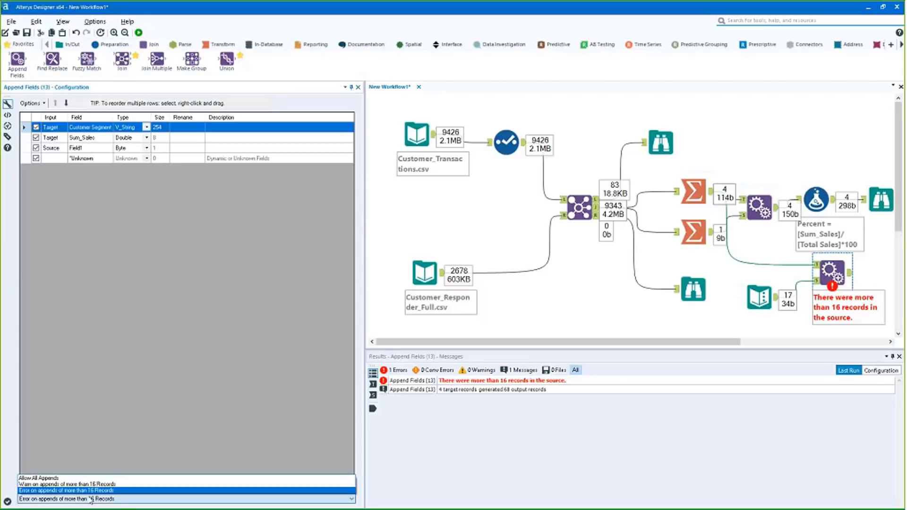
click(48, 478)
key(ctrl+r)
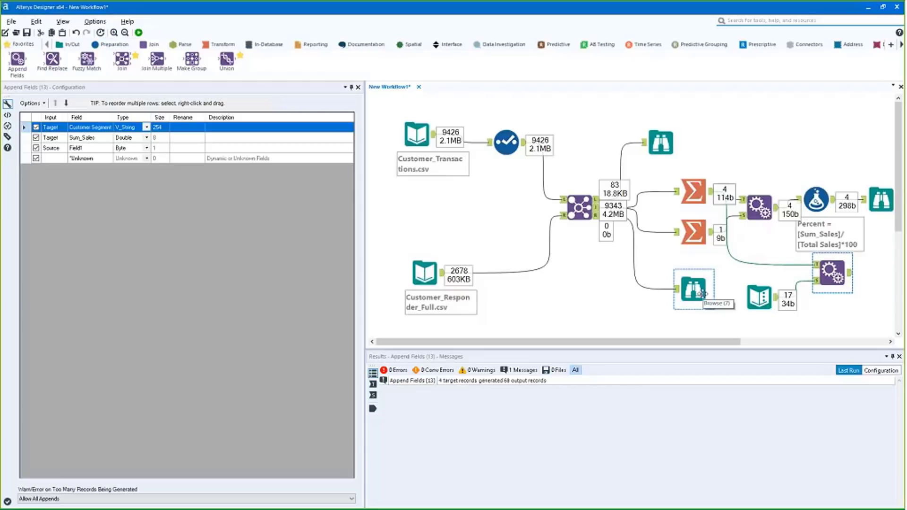
Step: Bring san-francisco-2011.csv, san-francisco-2012.csv and san-francisco-2013.csv from the data folder onto the canvas below the existing workflow
scroll(702, 294, down, 1)
scroll(703, 294, down, 1)
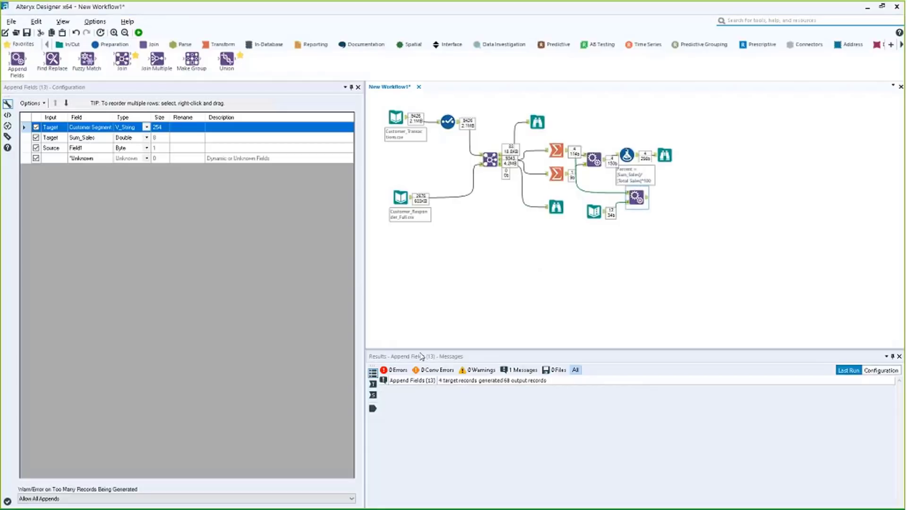
key(alt+Tab)
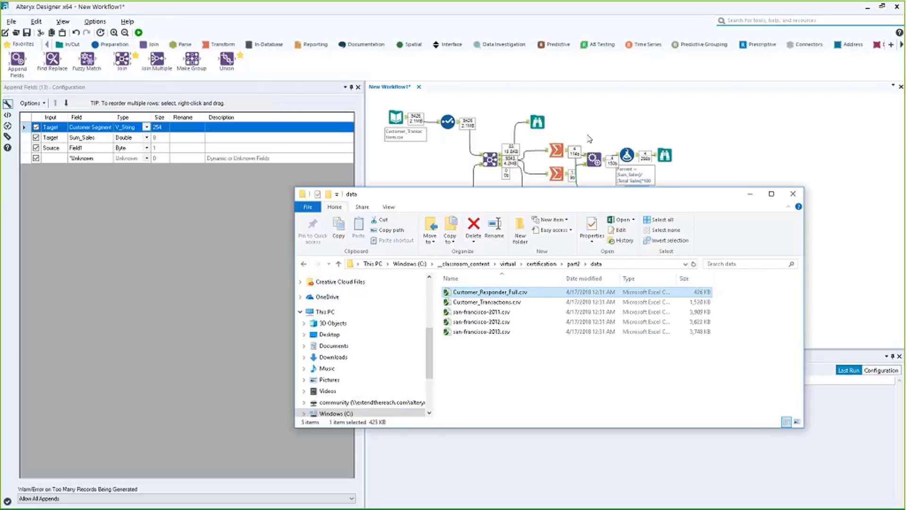
drag(548, 194, 674, 226)
click(622, 347)
shift+click(626, 365)
drag(625, 368, 400, 302)
scroll(461, 286, down, 3)
scroll(451, 285, up, 2)
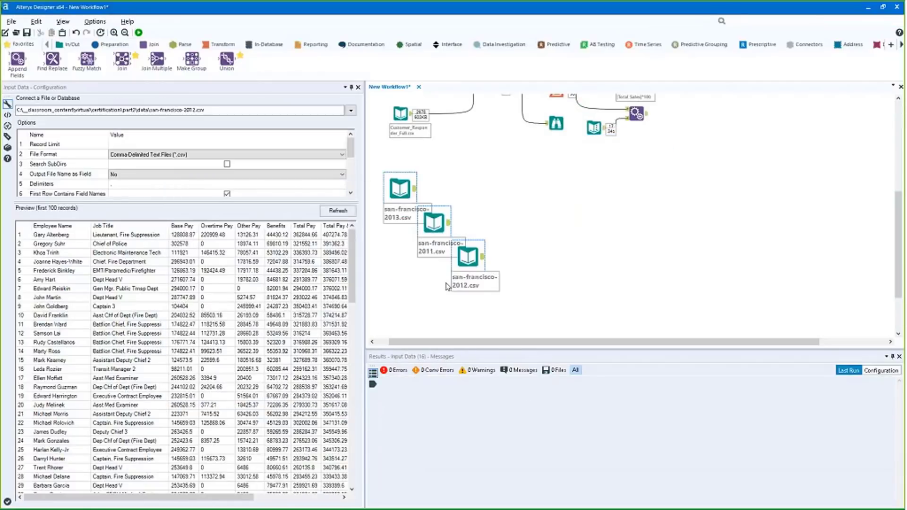
Step: Stack the three San Francisco Input Data tools in a vertical column
click(522, 257)
drag(476, 248, 412, 281)
drag(421, 223, 385, 237)
drag(400, 282, 383, 305)
ctrl+click(395, 171)
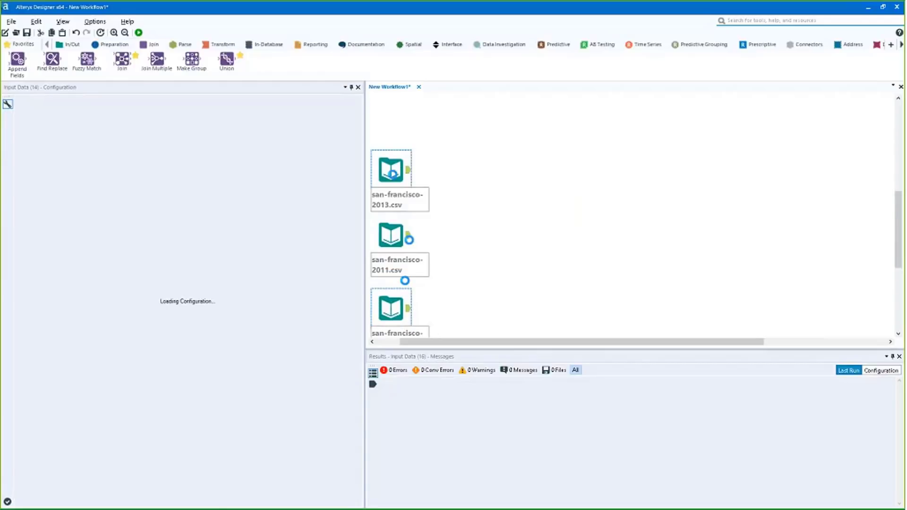
Step: Reorder the San Francisco inputs from top to bottom as 2011, 2012 and 2013, and align them with even spacing
scroll(404, 226, down, 3)
scroll(404, 222, up, 2)
drag(395, 306, 452, 185)
scroll(409, 241, down, 2)
drag(393, 241, 457, 112)
scroll(456, 203, up, 3)
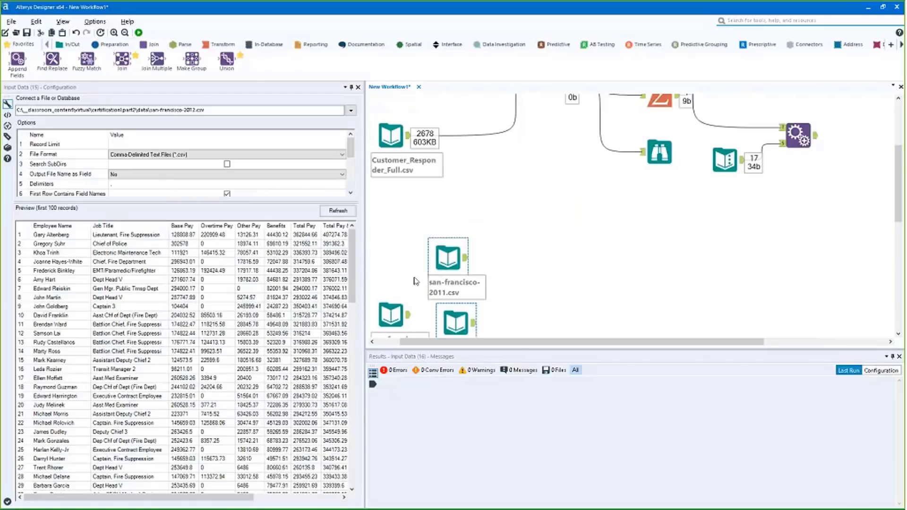
scroll(411, 278, down, 2)
drag(390, 253, 458, 326)
click(453, 255)
drag(462, 278, 454, 277)
drag(508, 342, 499, 343)
drag(473, 312, 464, 312)
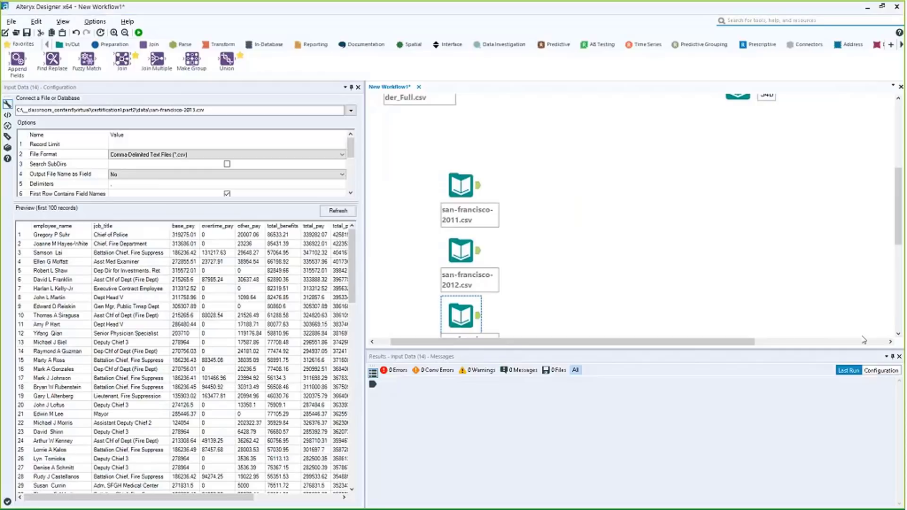
Step: Compare the field names in the data previews of the 2011, 2012 and 2013 San Francisco files
scroll(519, 240, down, 2)
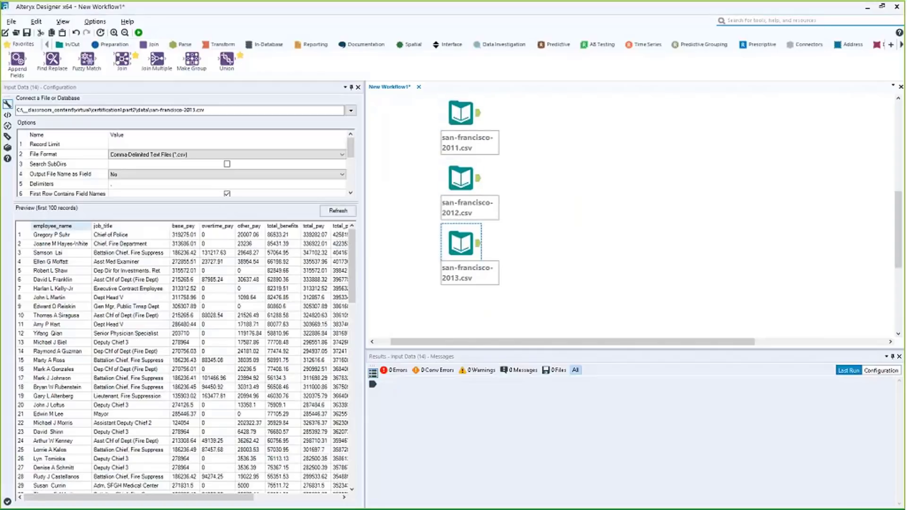
click(461, 113)
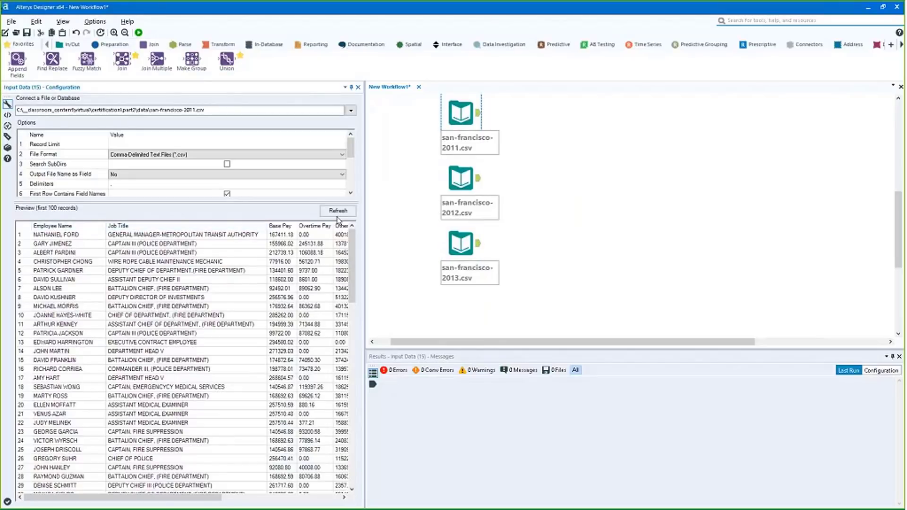
click(456, 175)
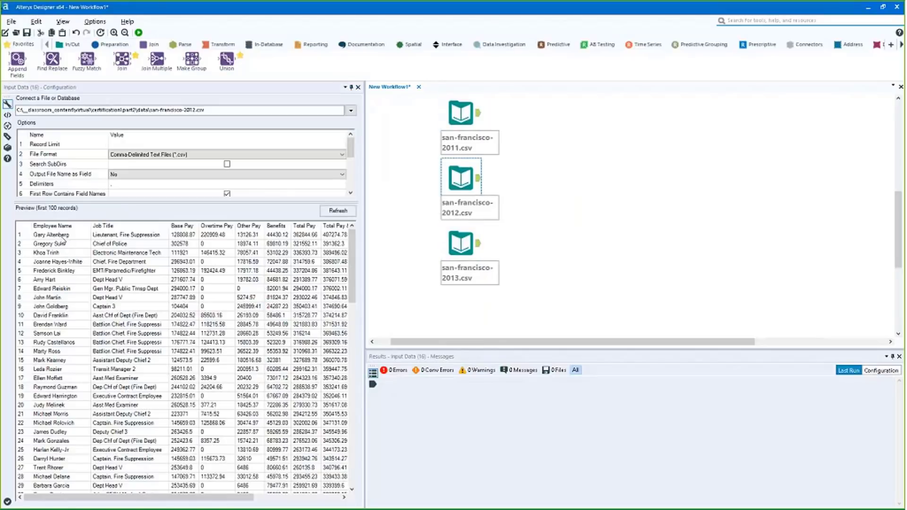
click(489, 266)
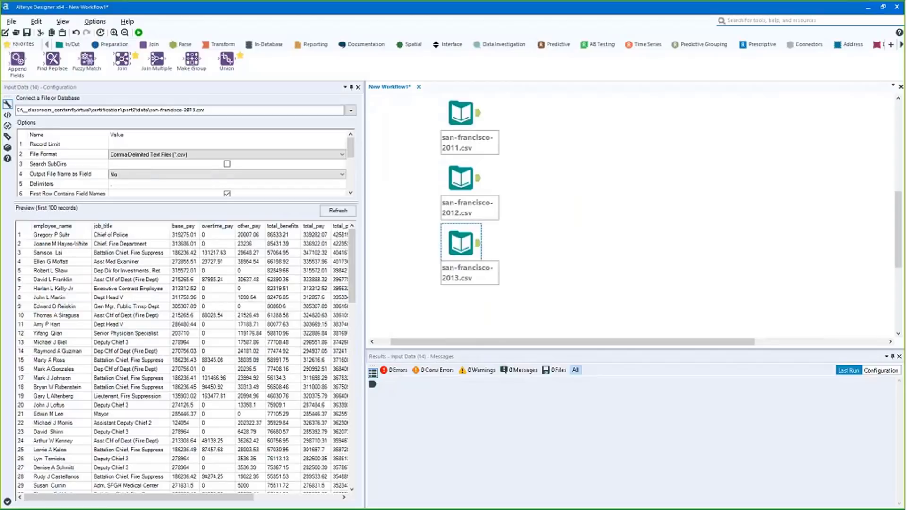
drag(47, 235, 19, 298)
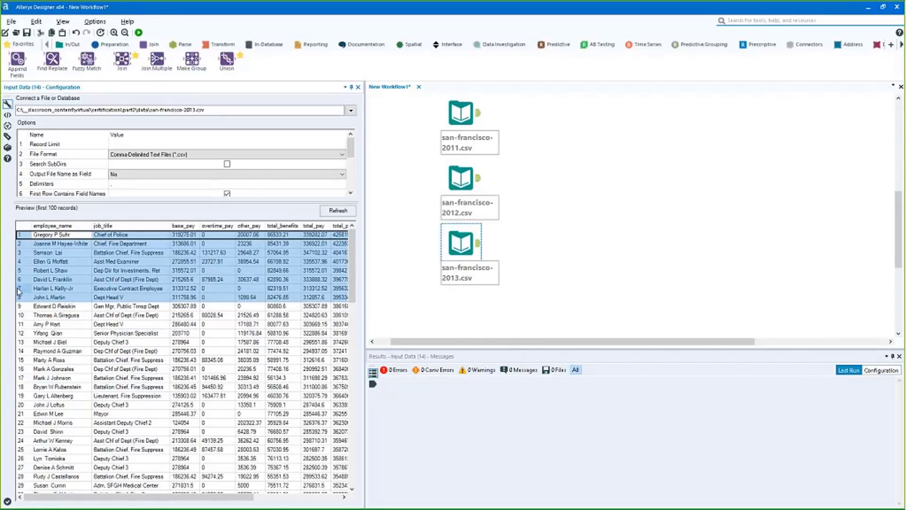
Step: Add a Union tool beside the San Francisco inputs and inspect its input anchor up close
drag(227, 59, 574, 179)
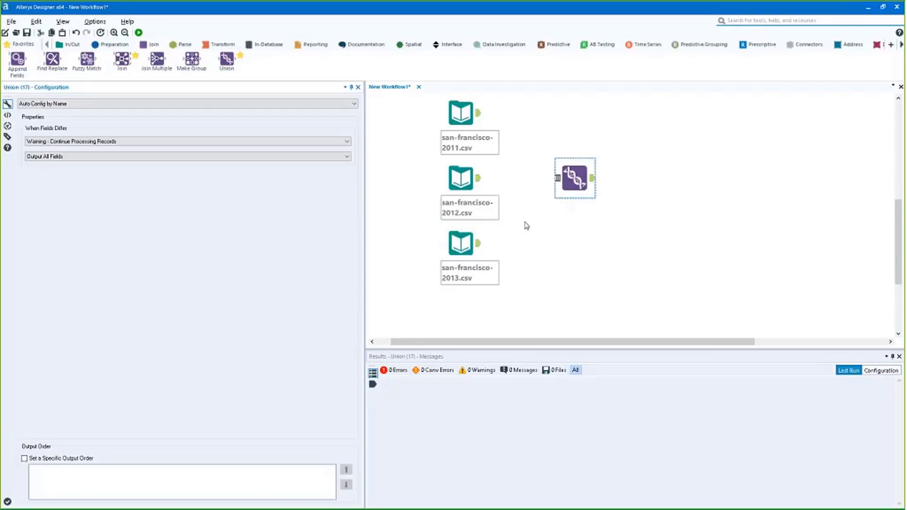
click(567, 185)
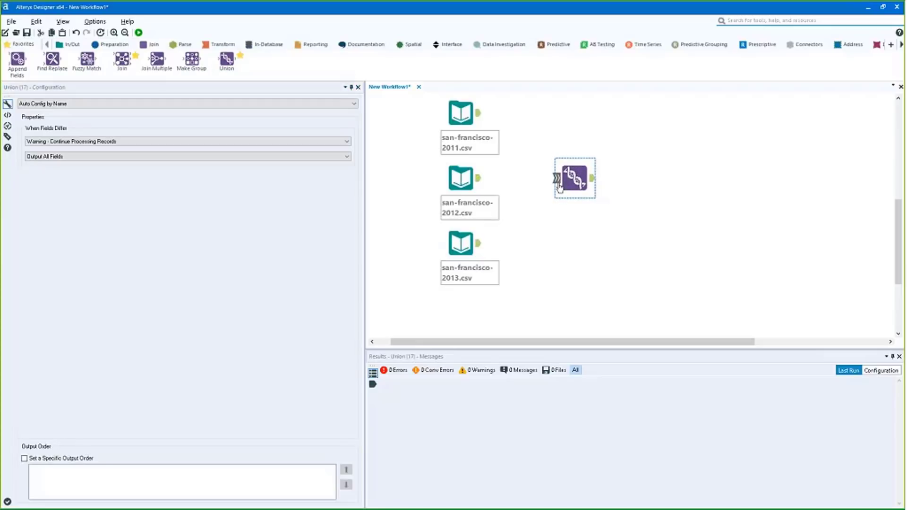
scroll(560, 188, up, 6)
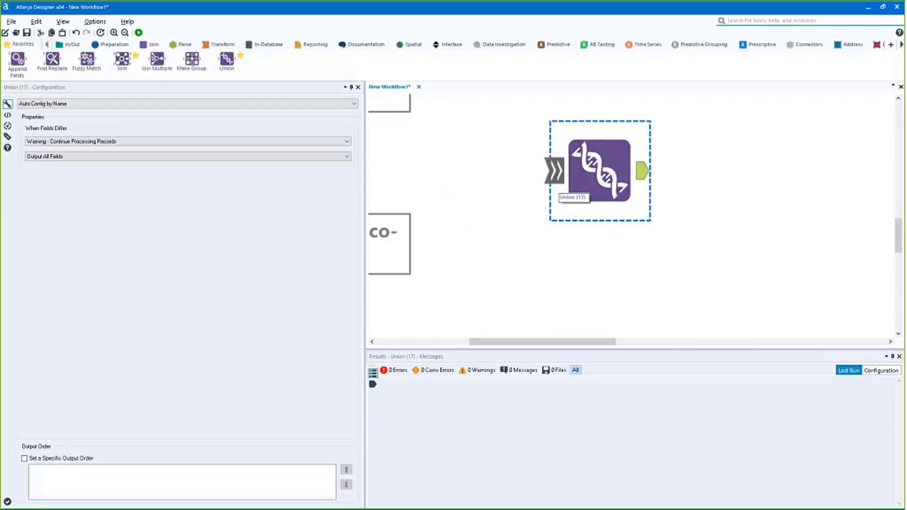
scroll(562, 187, up, 2)
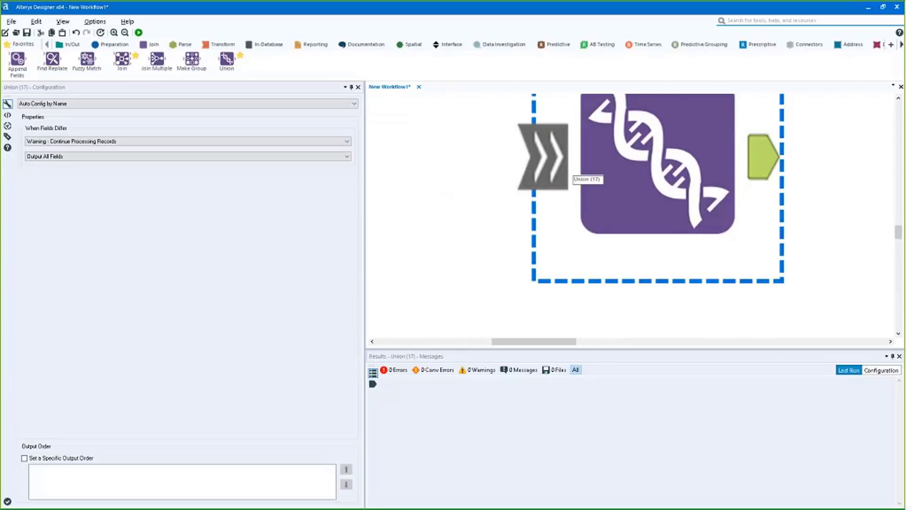
scroll(549, 169, down, 2)
scroll(549, 169, down, 4)
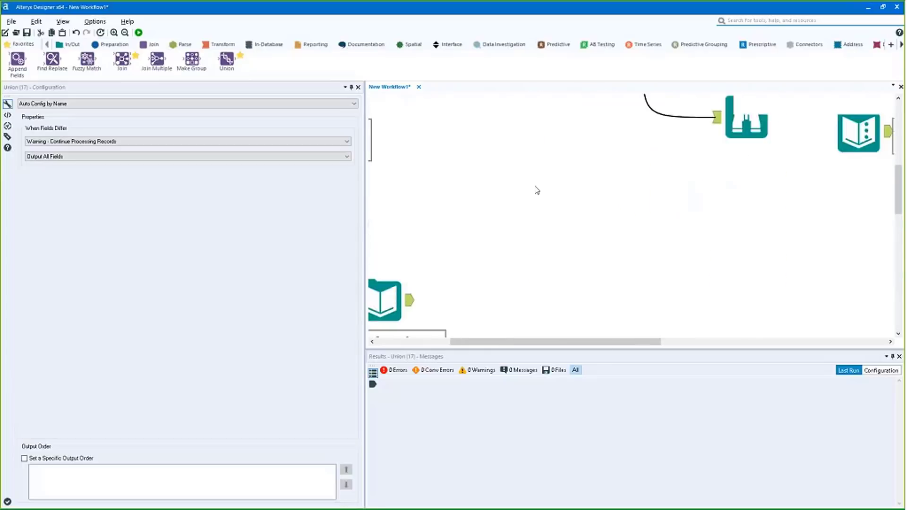
scroll(544, 214, down, 2)
scroll(535, 265, down, 2)
Step: Connect the 2011, 2012 and 2013 San Francisco files to the Union tool in that order and run the workflow
drag(452, 99, 544, 177)
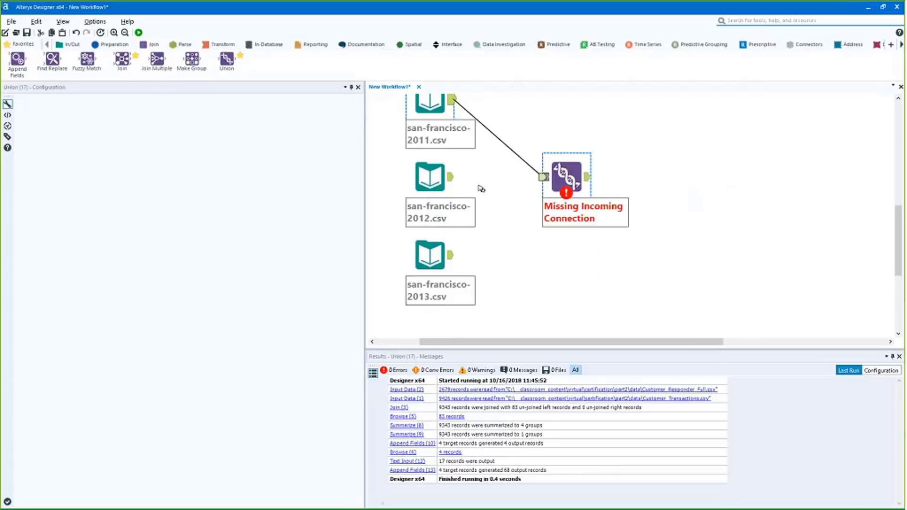
drag(450, 177, 543, 177)
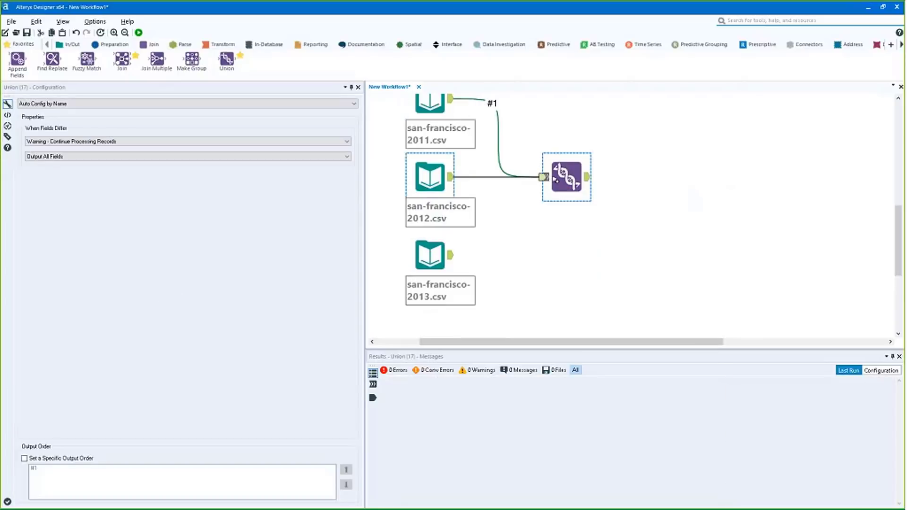
drag(450, 255, 543, 177)
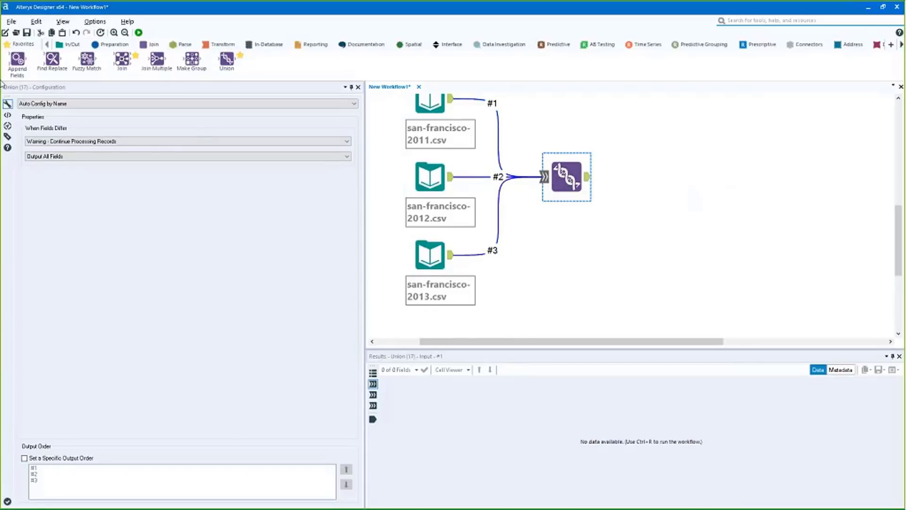
click(139, 32)
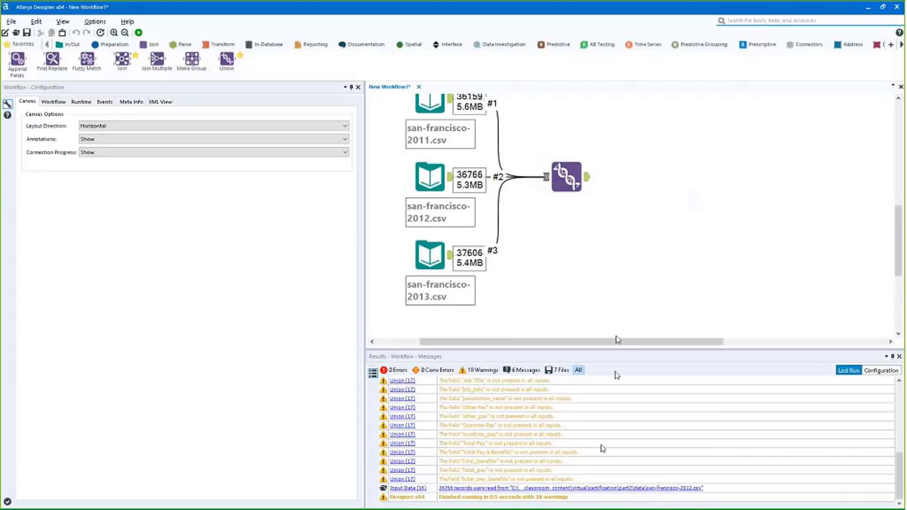
Step: Enlarge the results window to review the Union warnings and set the Union tool to Manually Configure Fields
drag(618, 351, 617, 298)
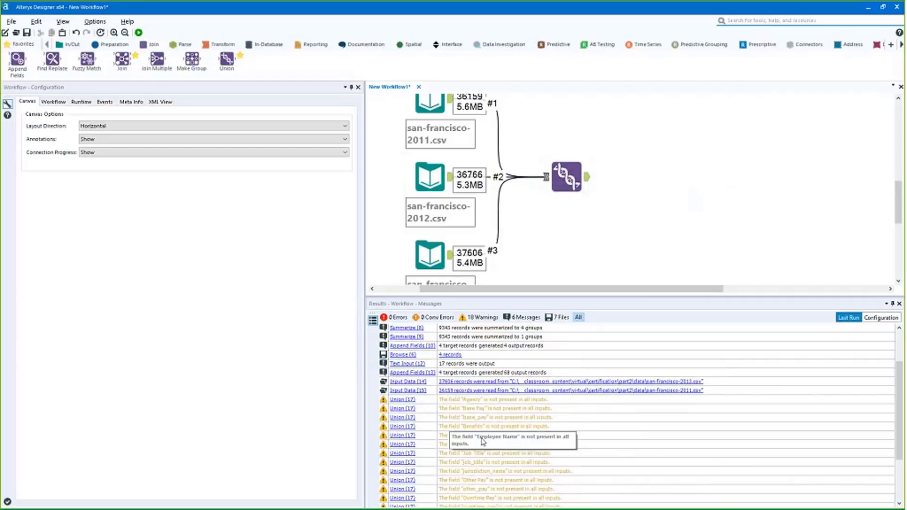
click(482, 442)
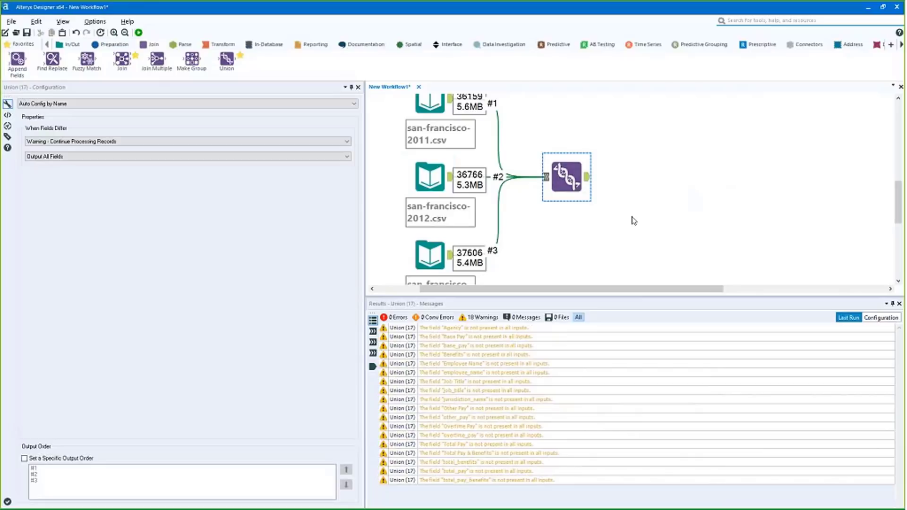
click(189, 104)
click(158, 126)
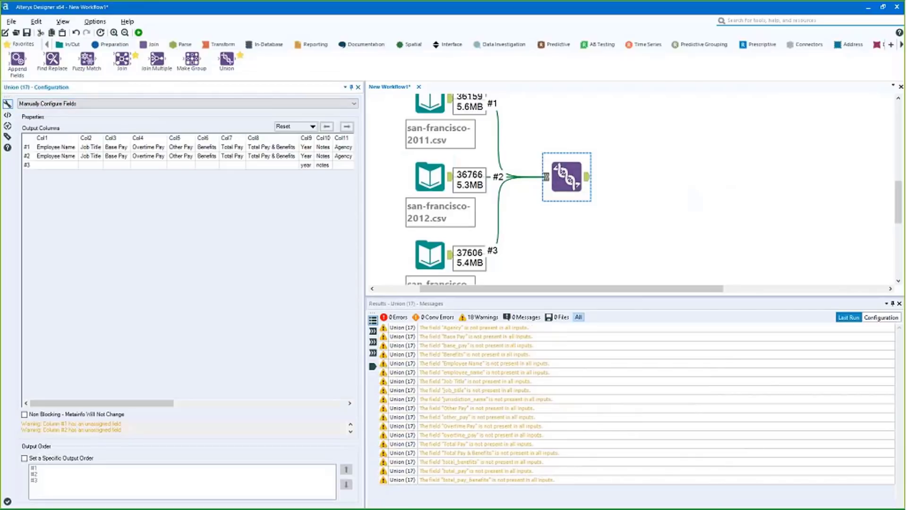
Step: Examine how the fields of inputs #1 and #2 line up against those of #3 in the Union's output columns
click(48, 147)
drag(50, 156, 352, 165)
drag(152, 405, 236, 405)
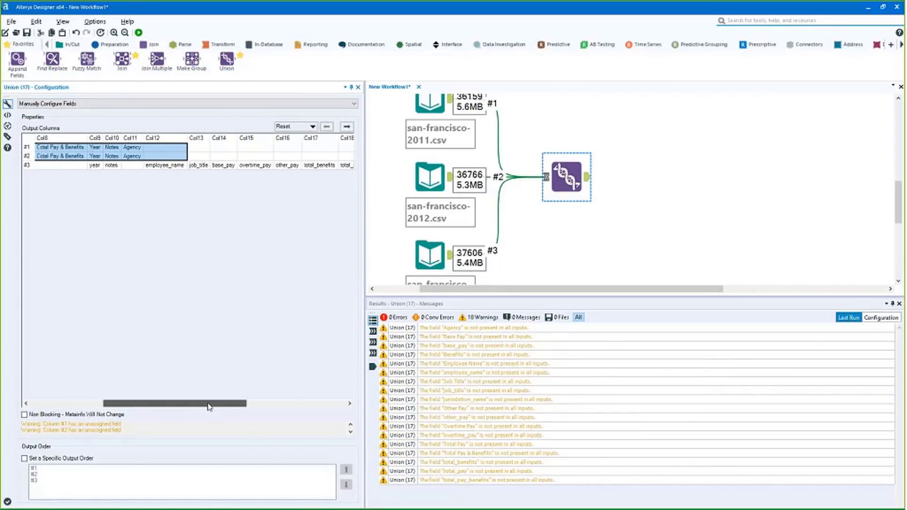
click(167, 165)
drag(166, 165, 347, 165)
drag(206, 404, 244, 412)
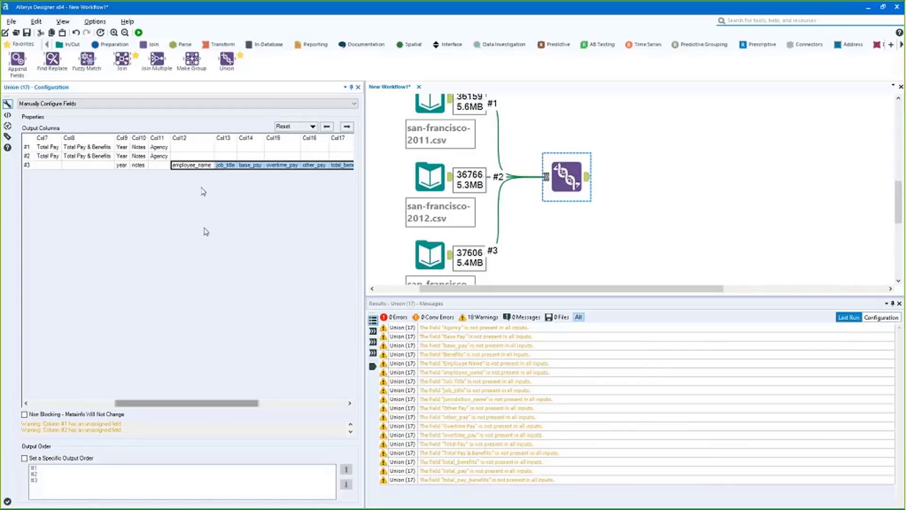
Step: Move input #3's employee_name field into Col1, beneath the Employee Name fields of inputs #1 and #2
click(201, 157)
click(201, 164)
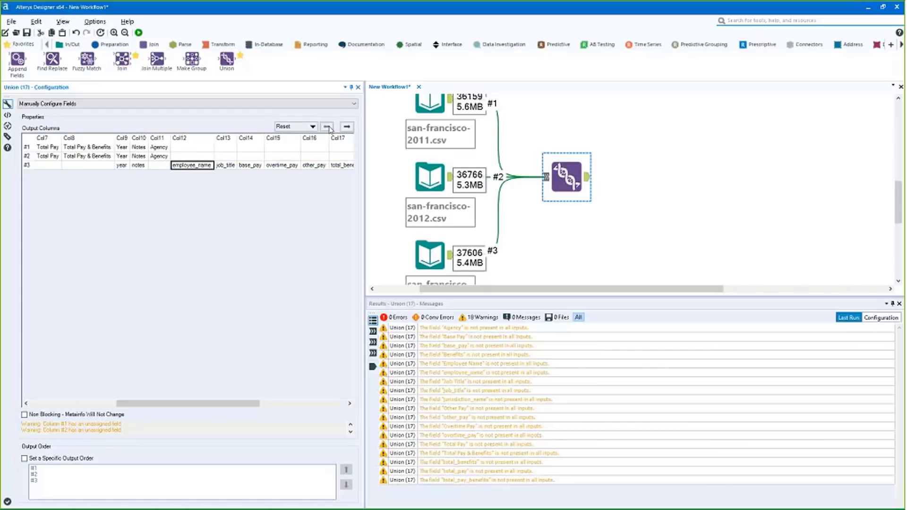
click(330, 128)
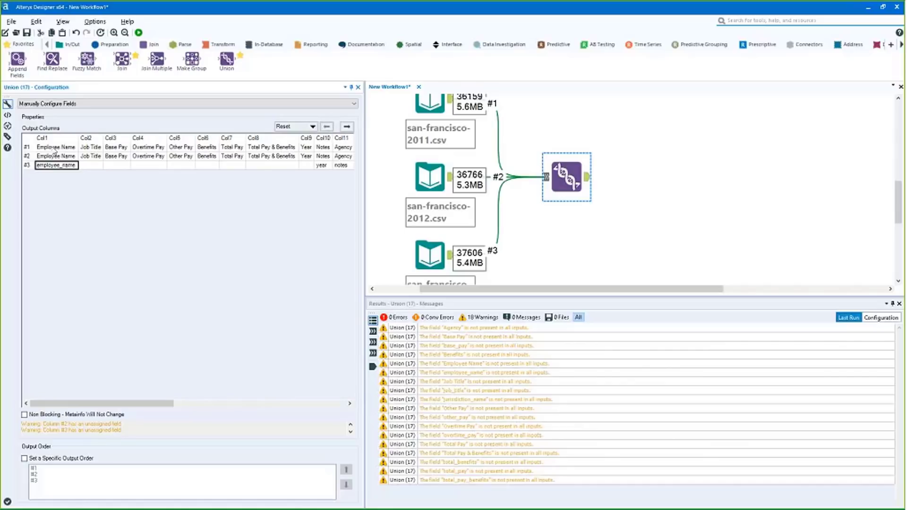
drag(55, 151, 55, 167)
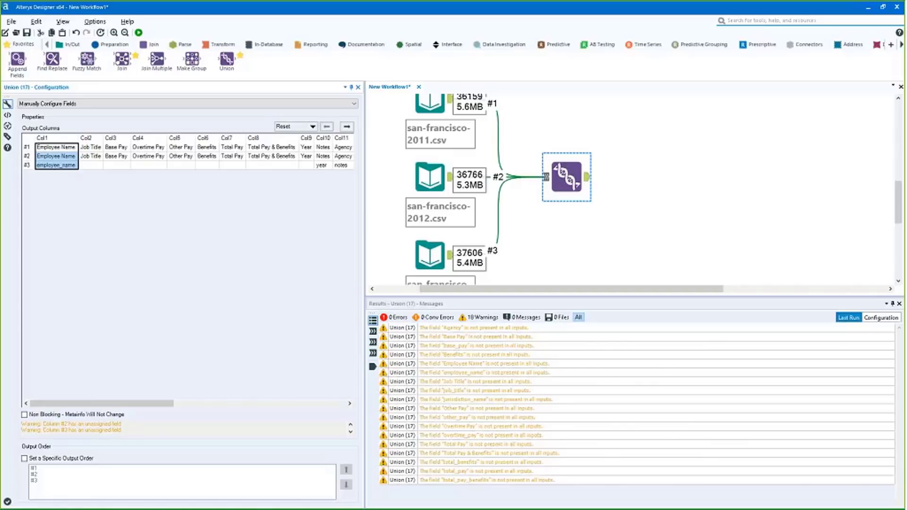
click(70, 166)
Step: Shift input #3's fields from job_title through jurisdiction_name together so that job_title sits in Col2 beneath Job Title
drag(132, 404, 277, 404)
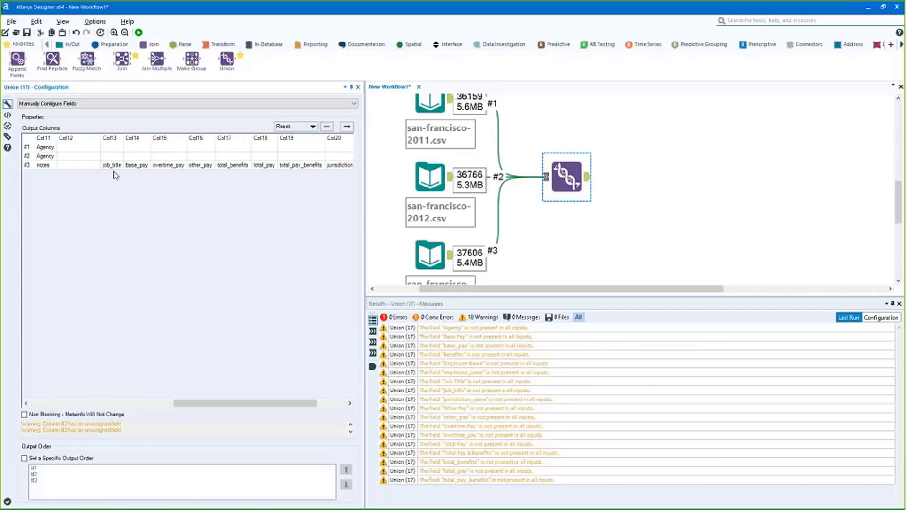
drag(113, 165, 340, 165)
click(327, 126)
click(327, 127)
click(327, 126)
click(327, 127)
click(327, 126)
click(327, 127)
click(327, 126)
click(327, 126)
click(327, 128)
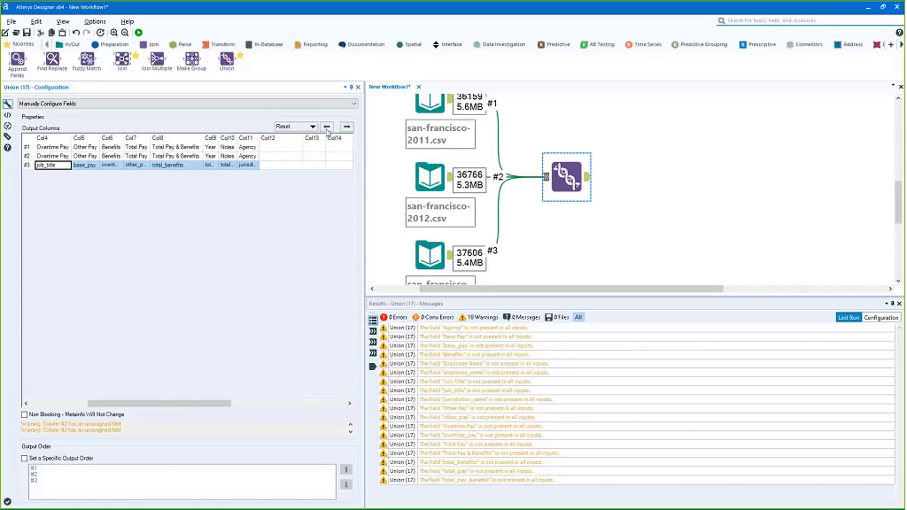
click(327, 128)
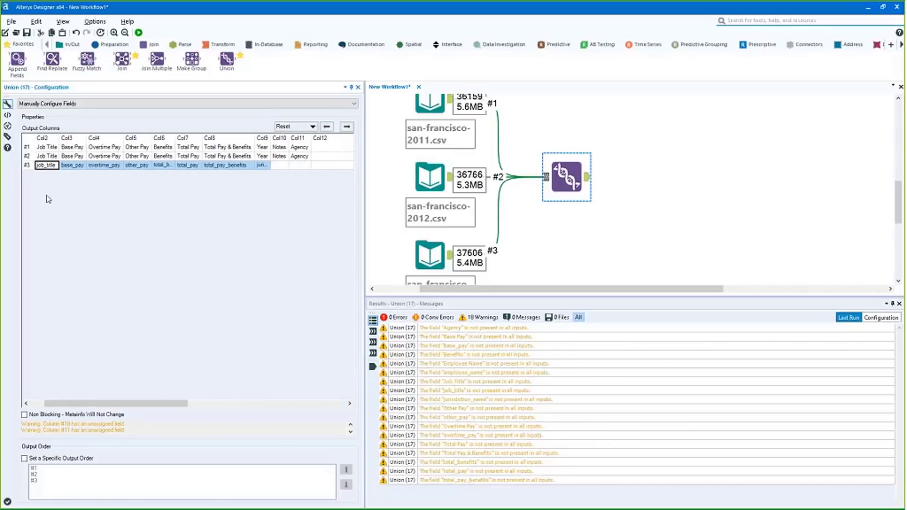
Step: Move input #3's year and notes fields together into Col9 and Col10, beneath Year and Notes
click(72, 165)
click(165, 166)
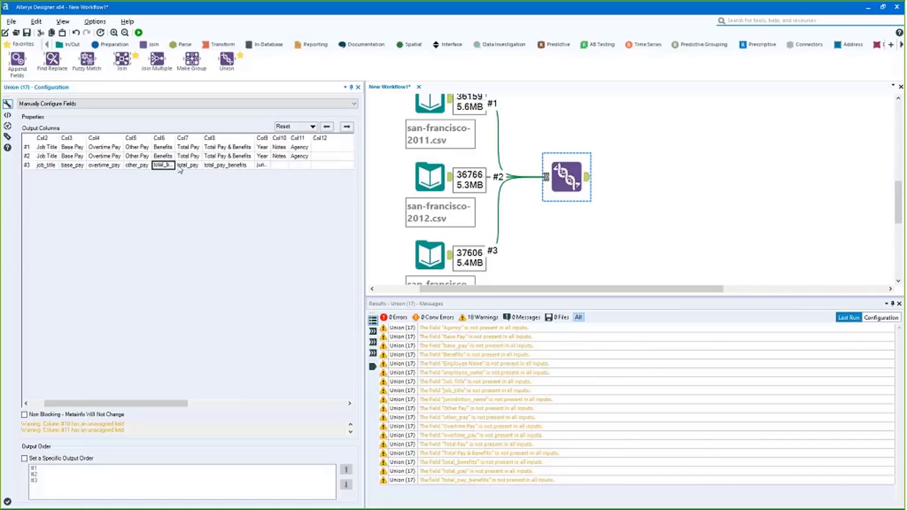
click(240, 166)
click(262, 166)
scroll(263, 170, right, 5)
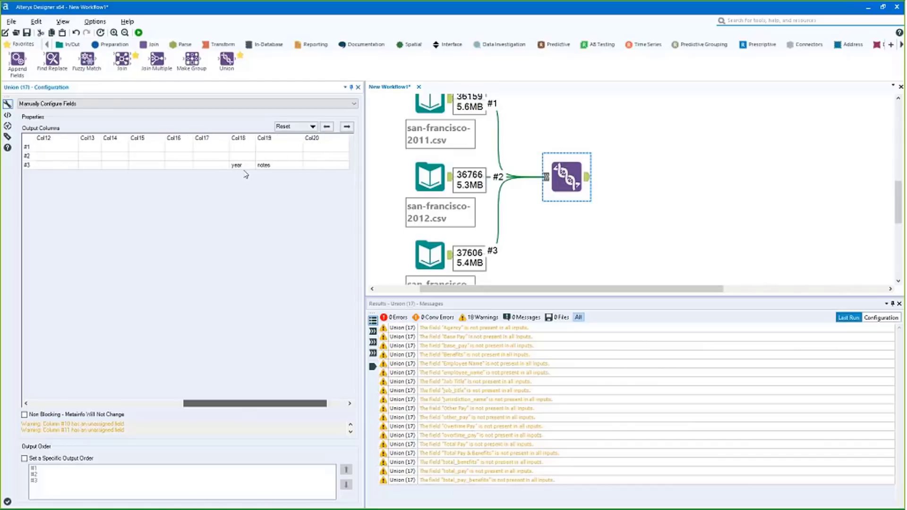
click(262, 166)
click(326, 127)
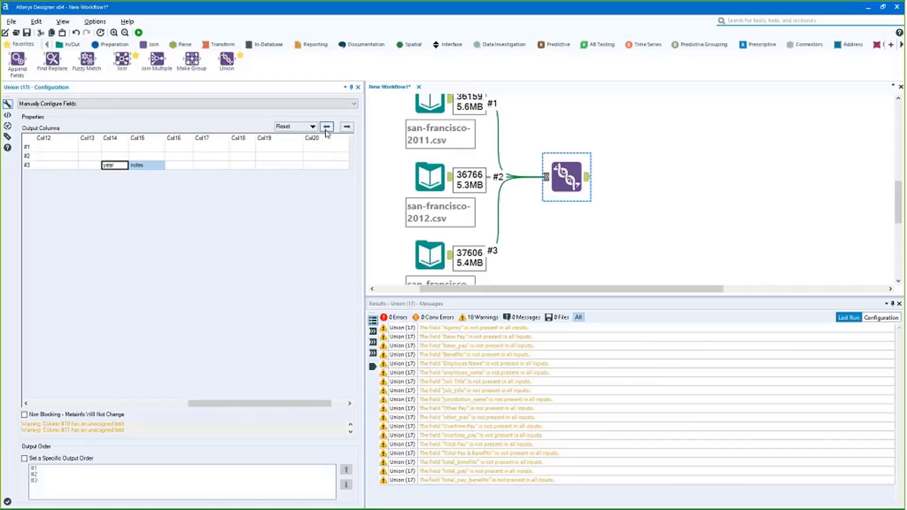
click(326, 128)
click(326, 128)
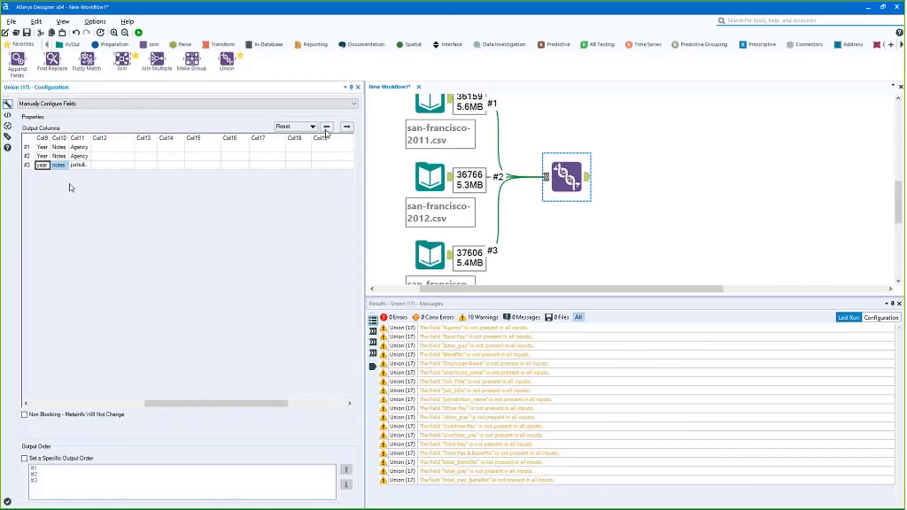
Step: Widen Col11 to read input #3's full field name beneath Agency and run the workflow
click(78, 165)
drag(90, 138, 194, 156)
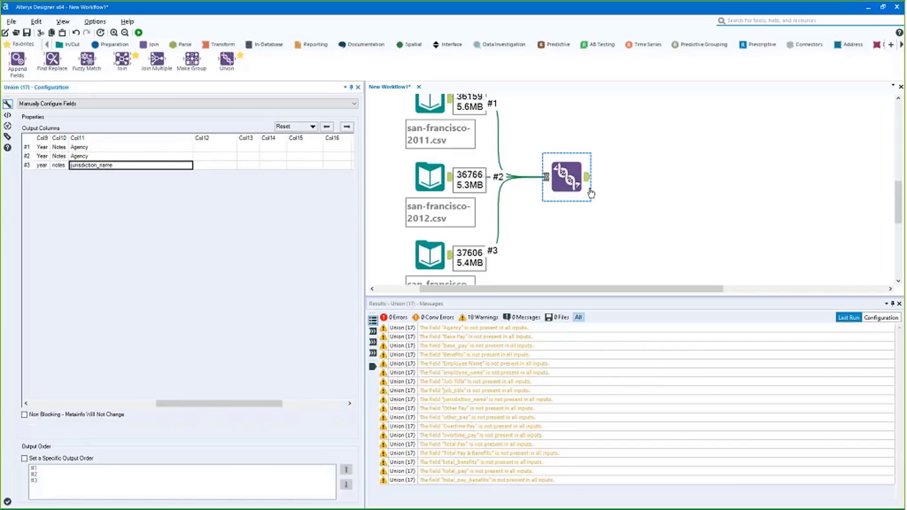
key(ctrl+r)
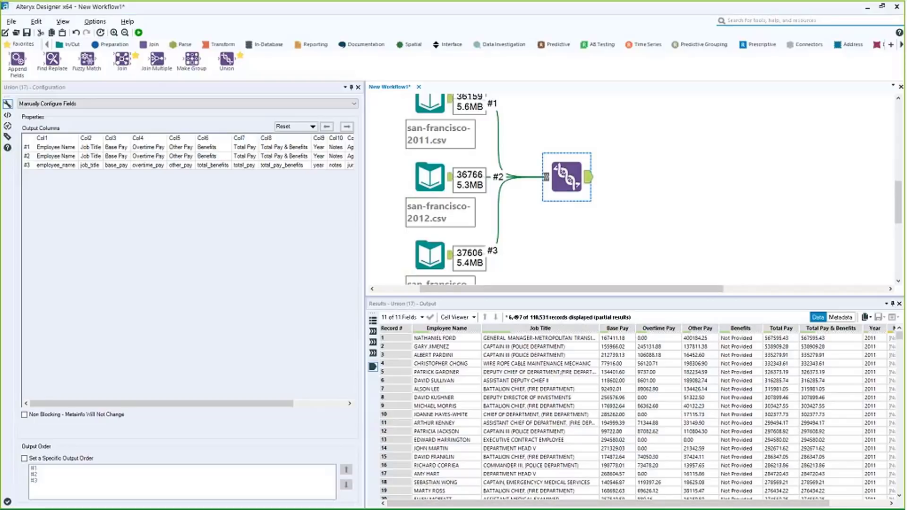
Step: Add a second Union tool below the first, connect the 2011, 2012 and 2013 files to it and run the workflow
mouse_move(226, 63)
mouse_down()
mouse_move(240, 93)
mouse_move(576, 237)
mouse_up()
drag(451, 97, 506, 191)
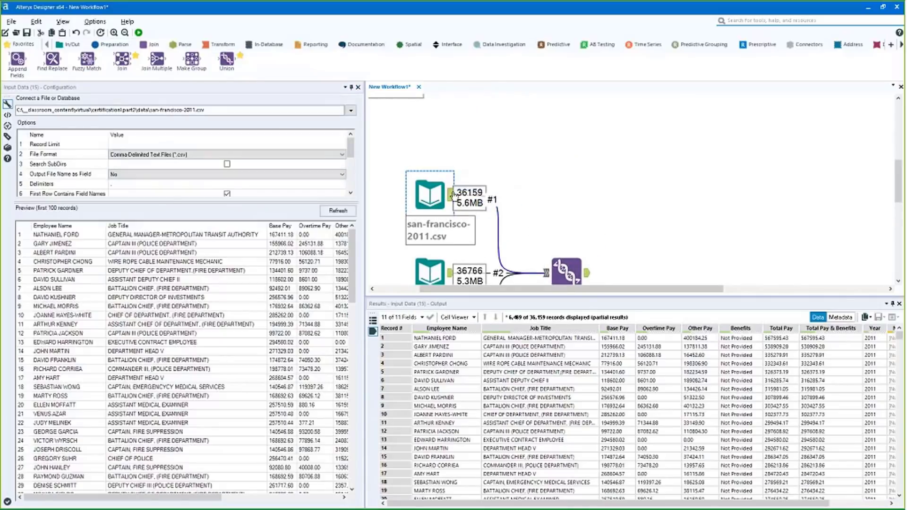
scroll(453, 198, down, 2)
drag(450, 108, 554, 197)
drag(451, 138, 555, 198)
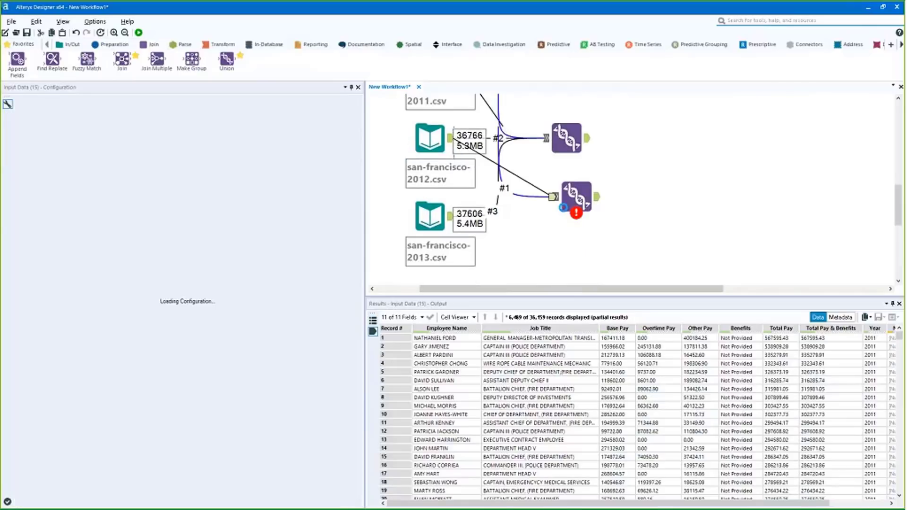
drag(452, 225, 577, 198)
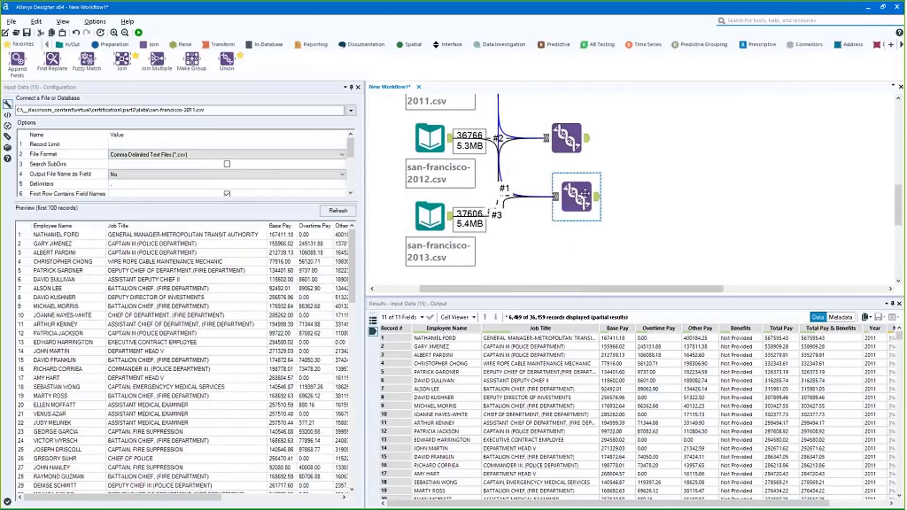
key(ctrl+r)
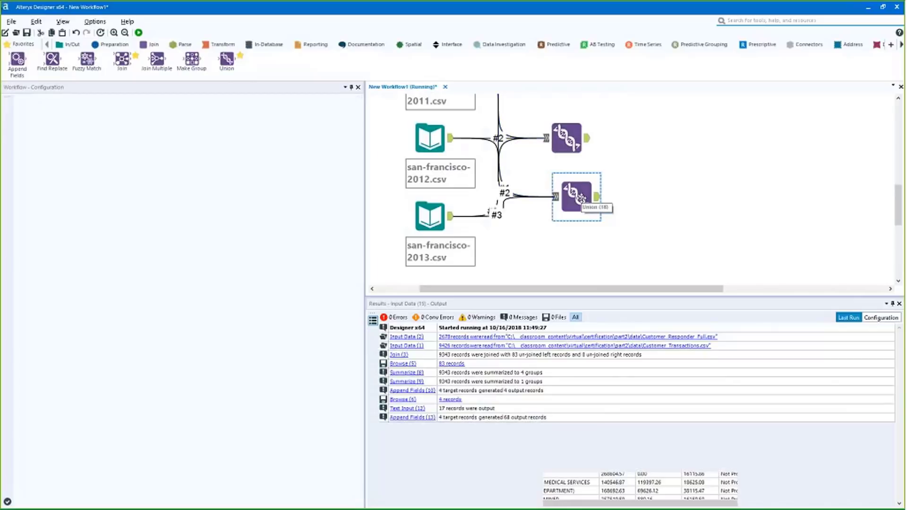
Step: Examine the second Union's output field list and its data columns, including those coming from the 2013 file
click(582, 199)
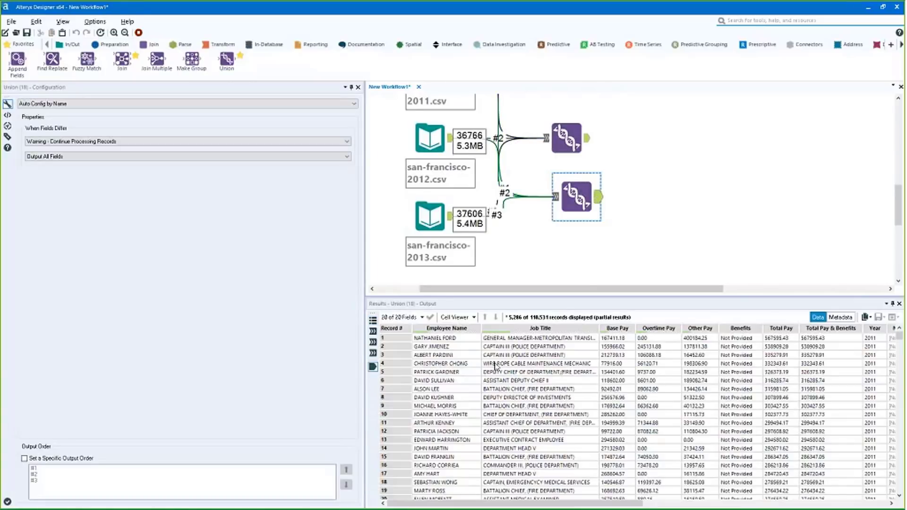
click(422, 317)
scroll(414, 342, down, 4)
scroll(415, 342, up, 4)
click(413, 318)
drag(456, 502, 699, 502)
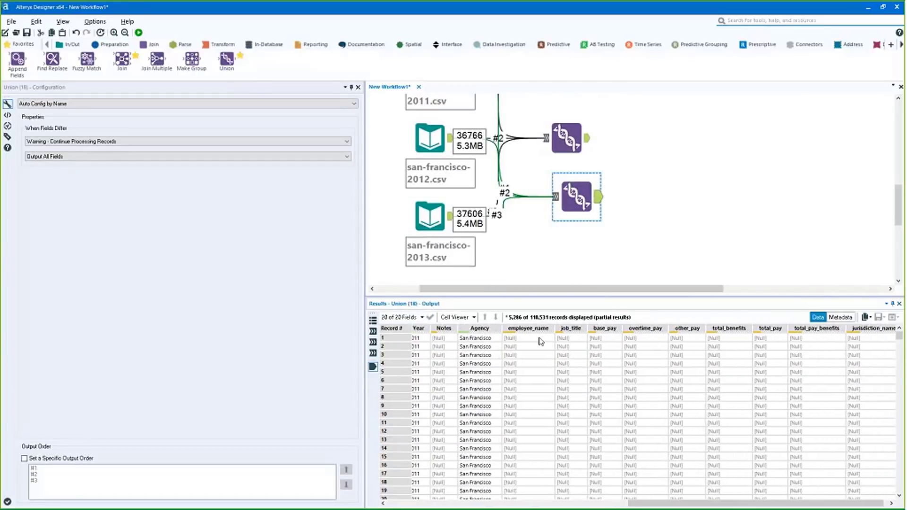
drag(803, 503, 535, 455)
drag(463, 503, 763, 504)
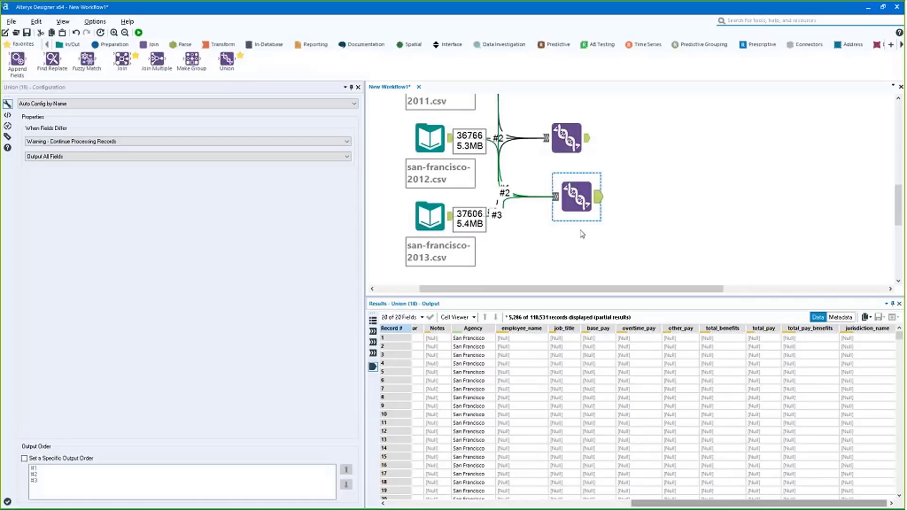
Step: Compare the first Union's output with the second Union and the 2013 file, and align the second Union beneath the first
click(587, 143)
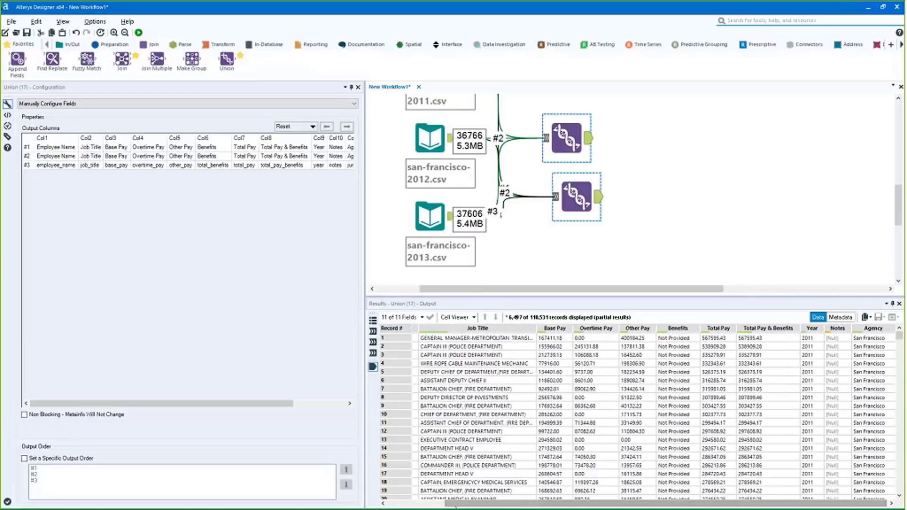
drag(611, 504, 390, 487)
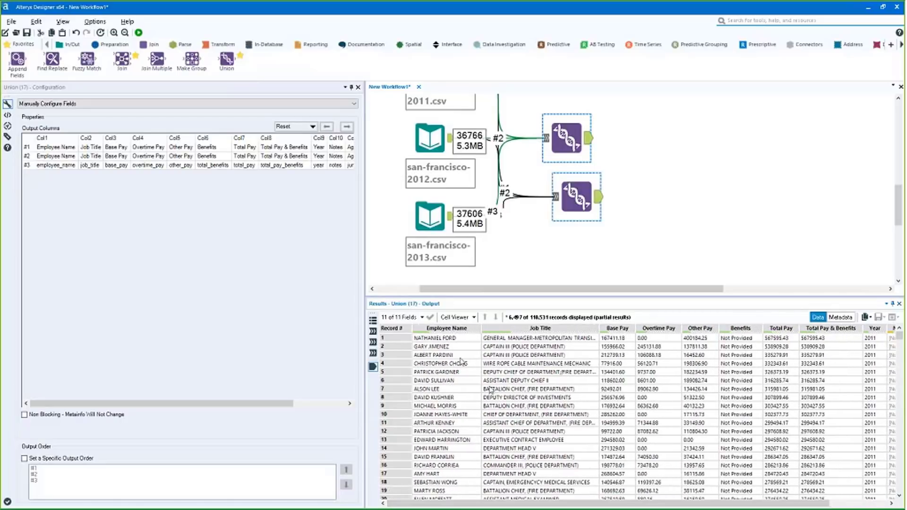
drag(582, 201, 572, 202)
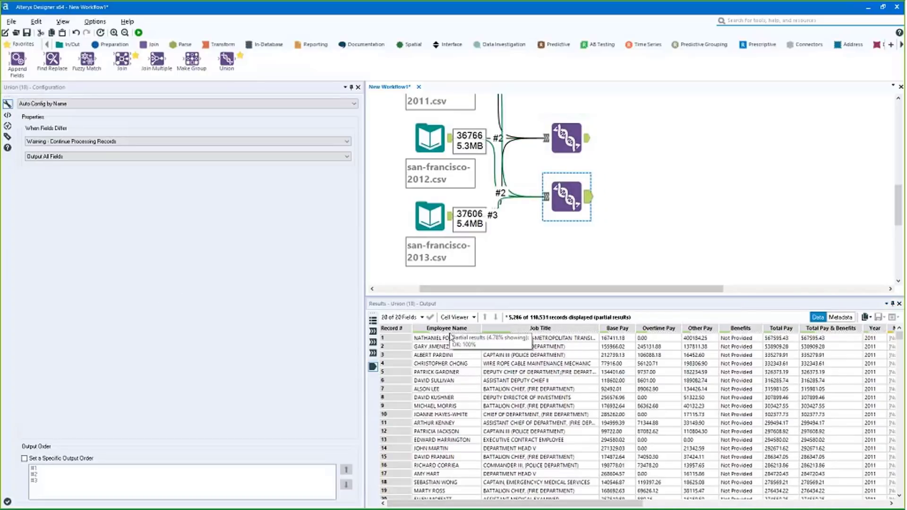
click(449, 217)
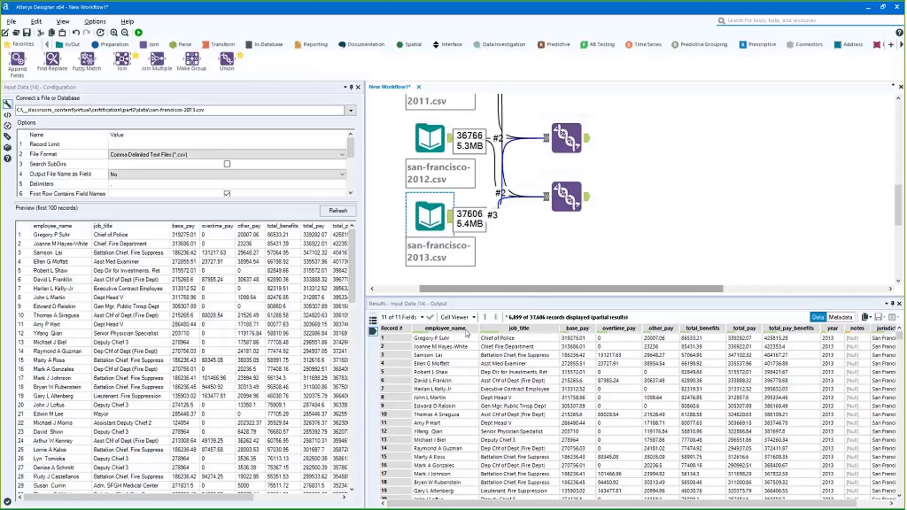
click(567, 197)
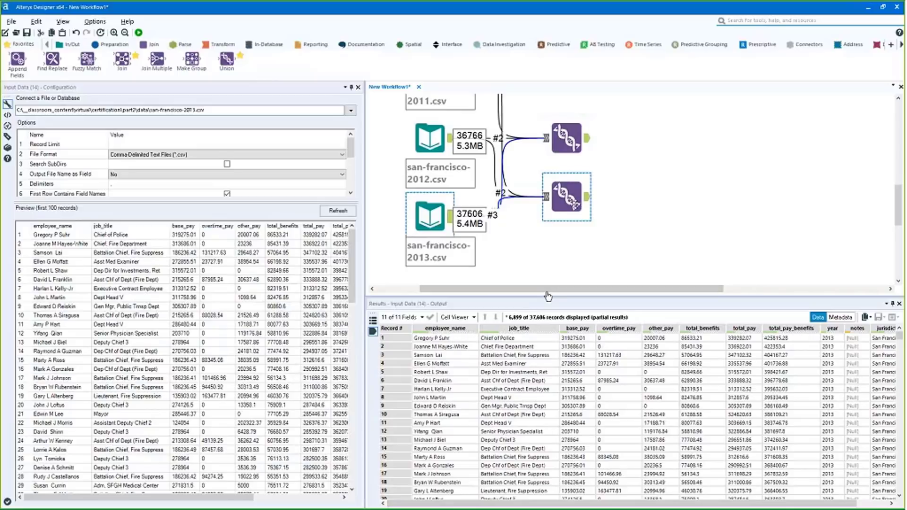
Step: Add a third Union tool below the others and connect the 2013, 2012 and 2011 files to it in that order
scroll(530, 270, down, 3)
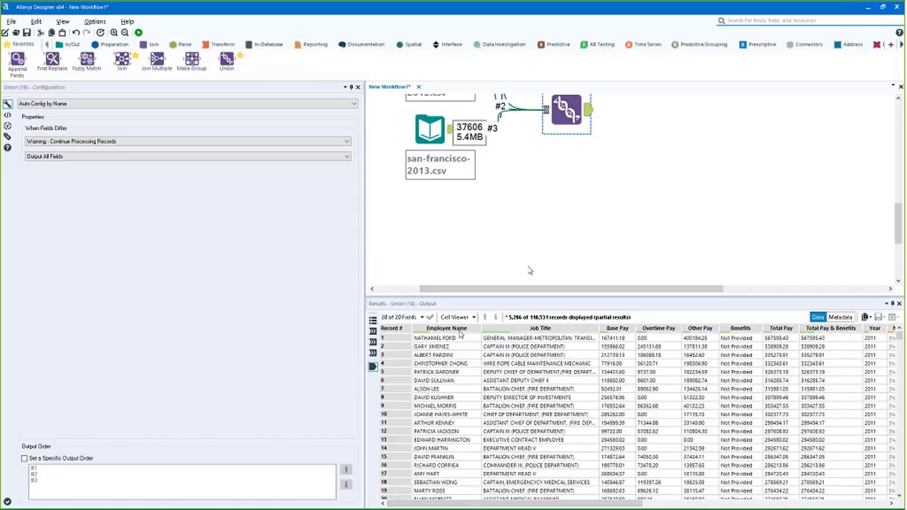
scroll(529, 270, up, 5)
scroll(529, 270, down, 2)
scroll(524, 266, down, 4)
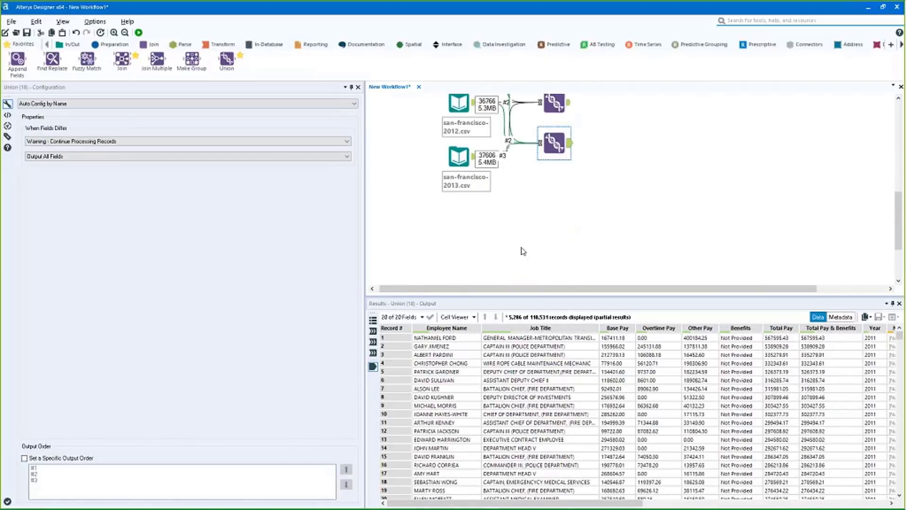
drag(226, 59, 550, 195)
scroll(550, 195, up, 2)
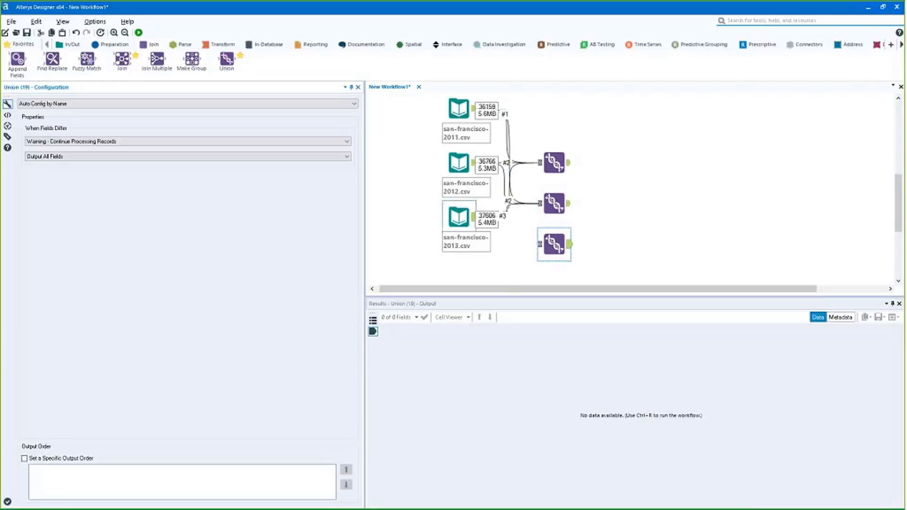
drag(474, 217, 548, 251)
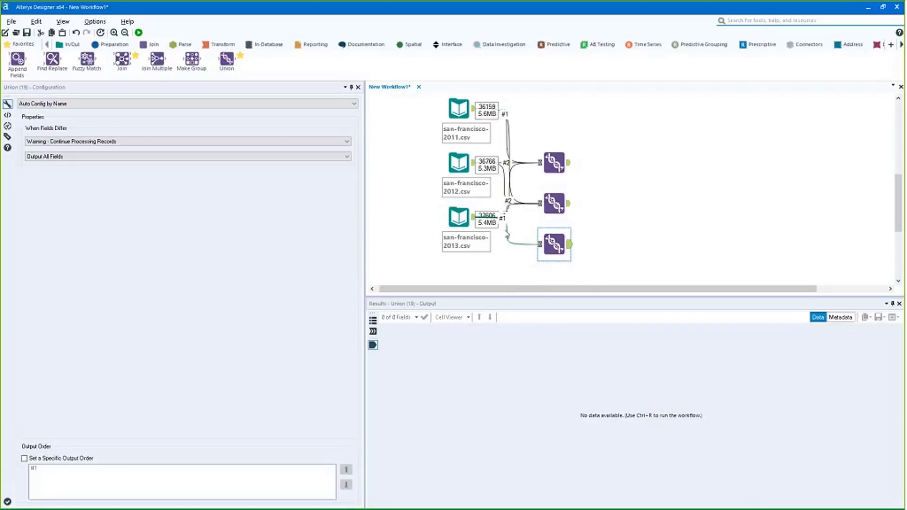
mouse_move(548, 248)
mouse_down()
mouse_move(568, 261)
mouse_move(561, 257)
mouse_up()
drag(501, 191, 553, 250)
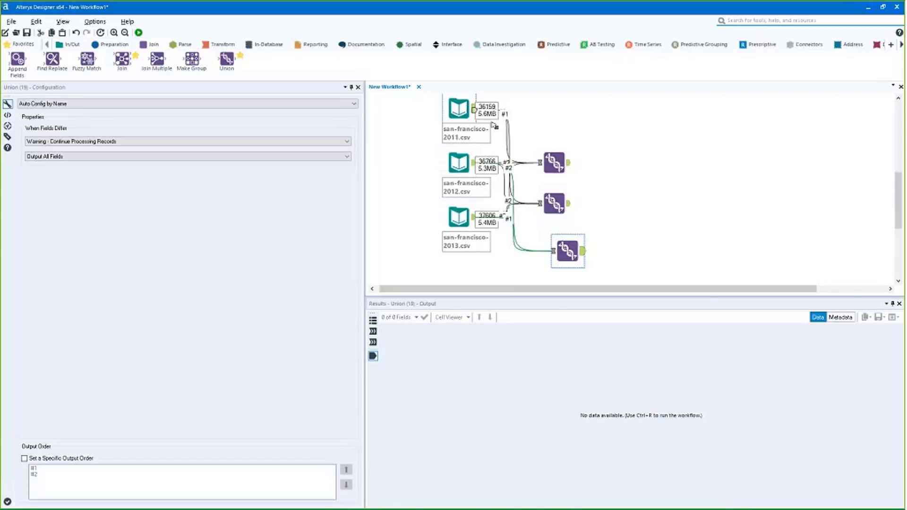
drag(493, 126, 566, 255)
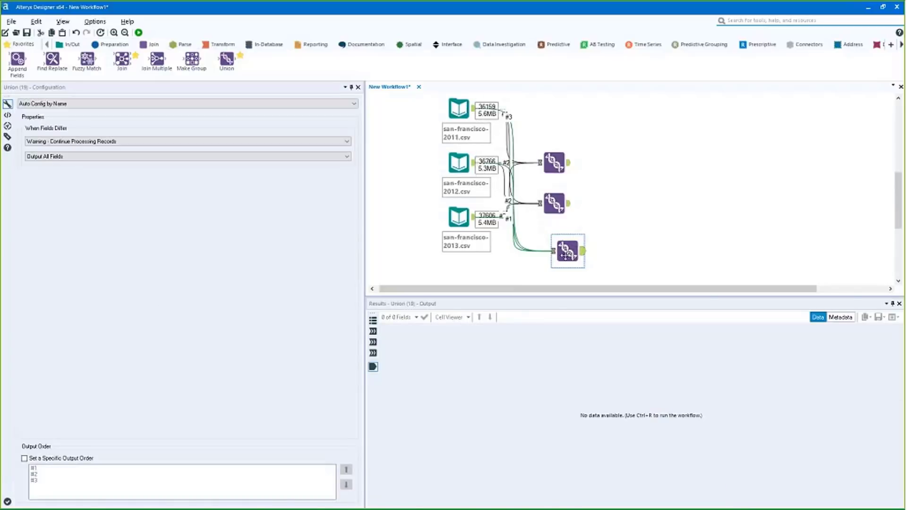
Step: Set the third Union to Manually Configure Fields and examine how its inputs' fields line up across the output columns
click(203, 104)
click(205, 122)
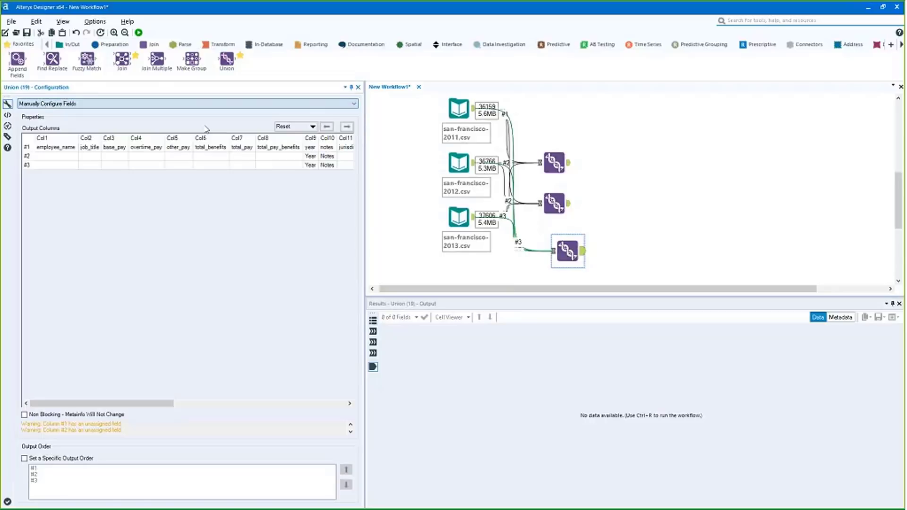
drag(52, 147, 326, 156)
drag(148, 403, 303, 403)
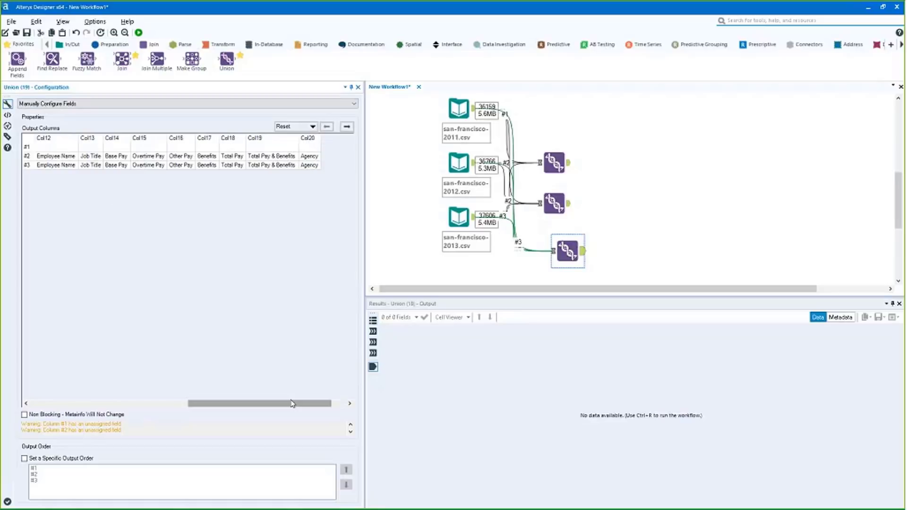
drag(256, 403, 247, 419)
Step: Keep the third Union on Manually Configure Fields, reset its output columns by position, and check that each input's fields line up
click(64, 103)
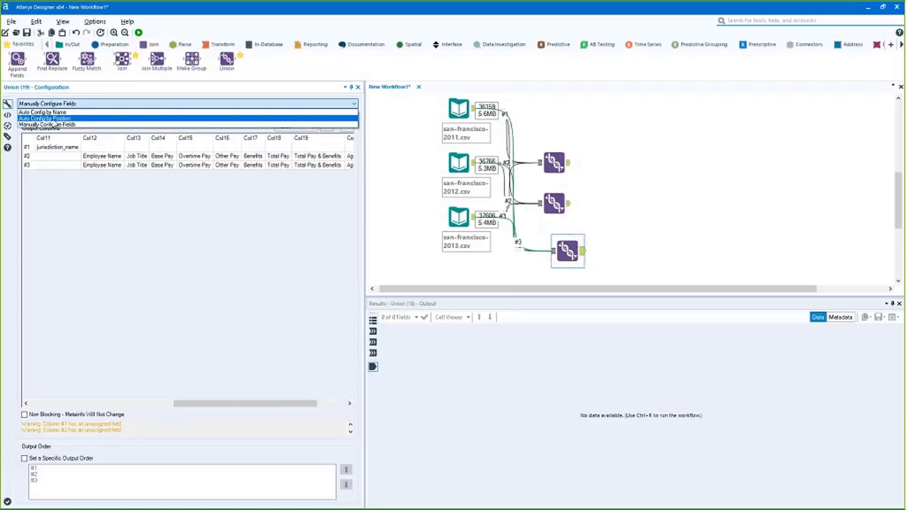
click(59, 124)
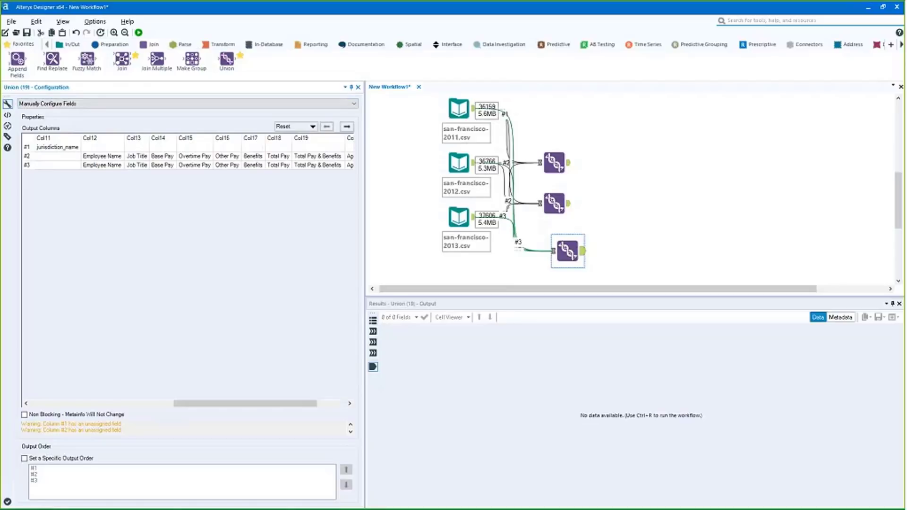
click(301, 127)
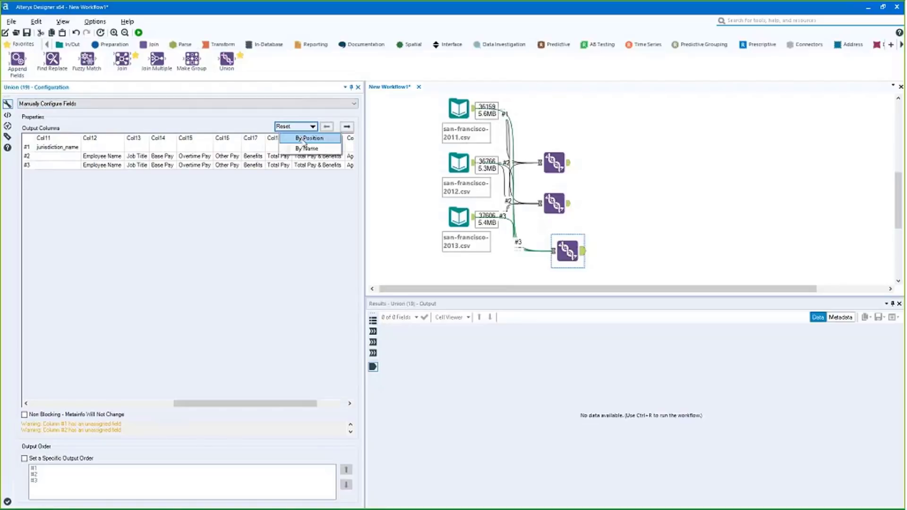
click(302, 140)
drag(207, 405, 115, 409)
click(66, 155)
click(87, 161)
click(111, 166)
click(155, 163)
click(180, 165)
click(61, 150)
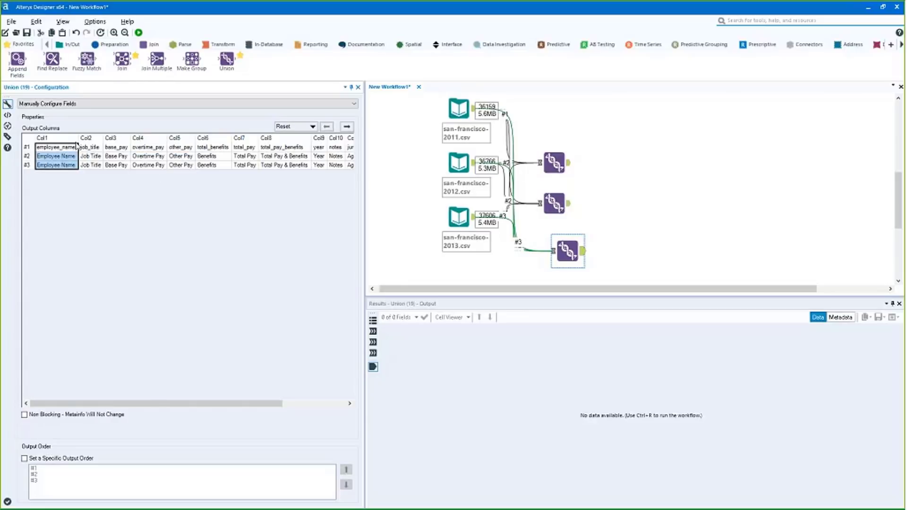
click(91, 161)
click(116, 163)
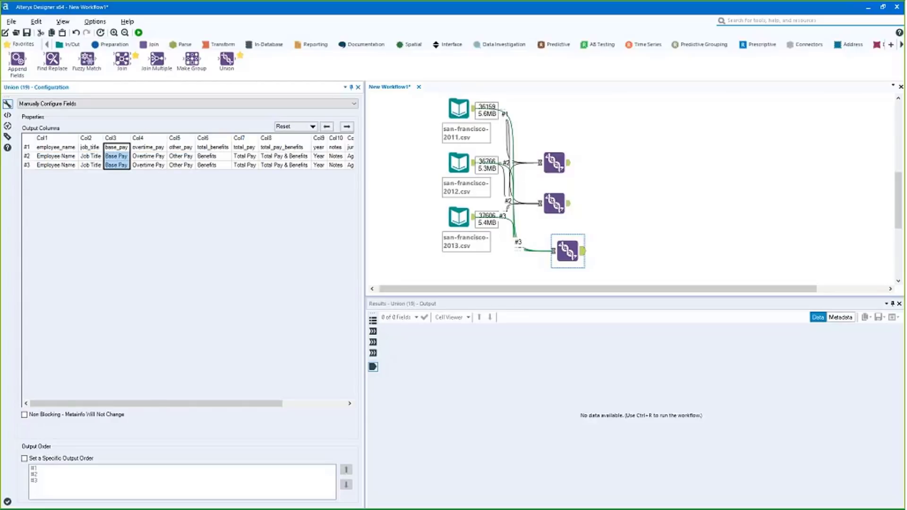
Step: Reset the third Union's output columns by name for comparison, and reset them by position again
click(311, 127)
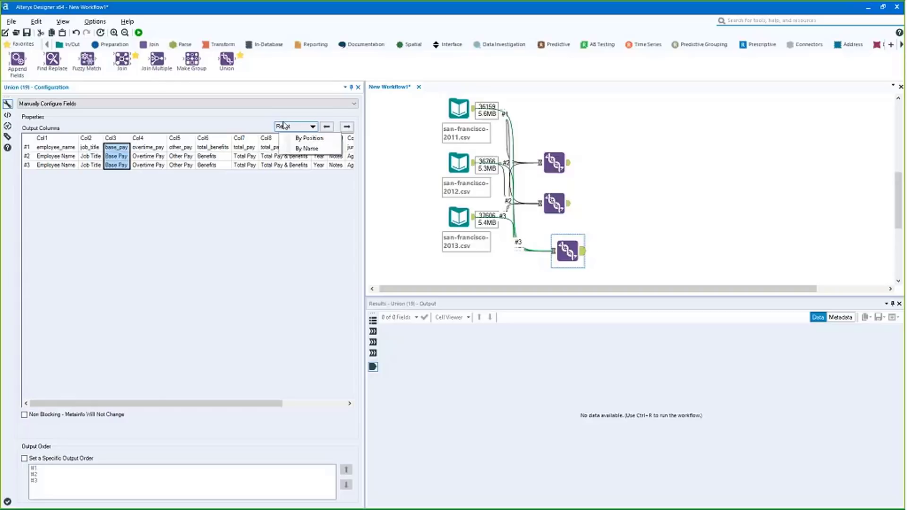
click(310, 147)
click(311, 126)
click(309, 137)
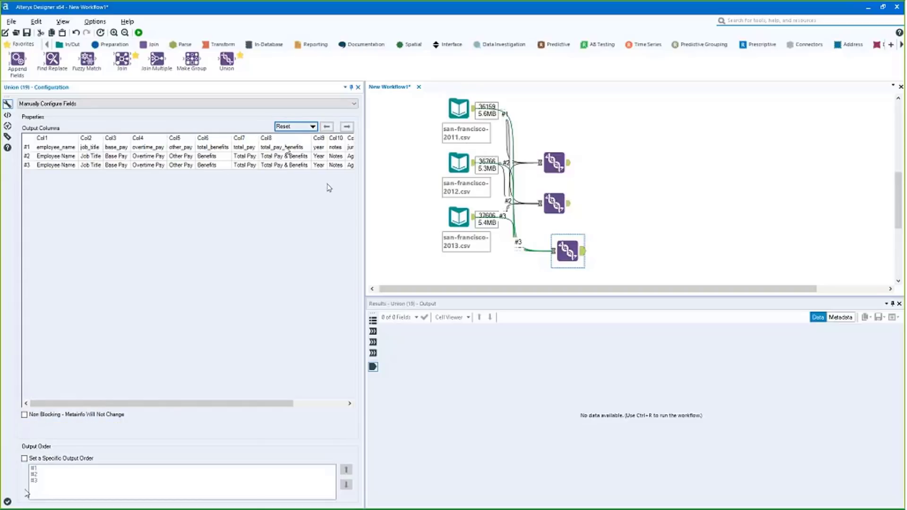
Step: Set the third Union to Auto Config by Position and run the workflow
click(139, 32)
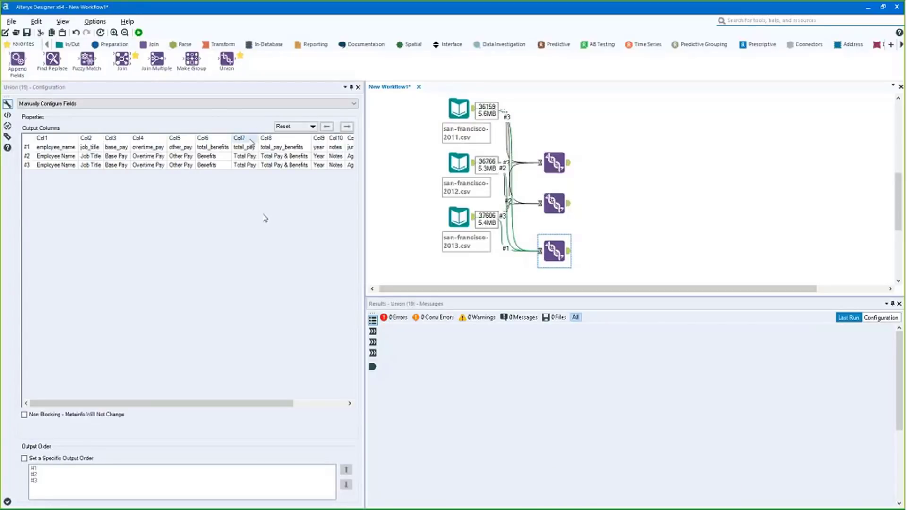
click(223, 107)
click(194, 118)
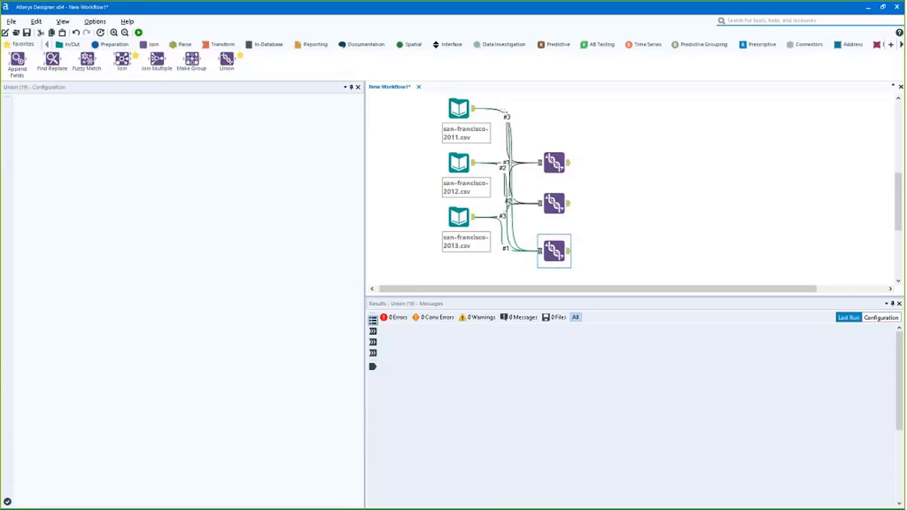
key(ctrl+r)
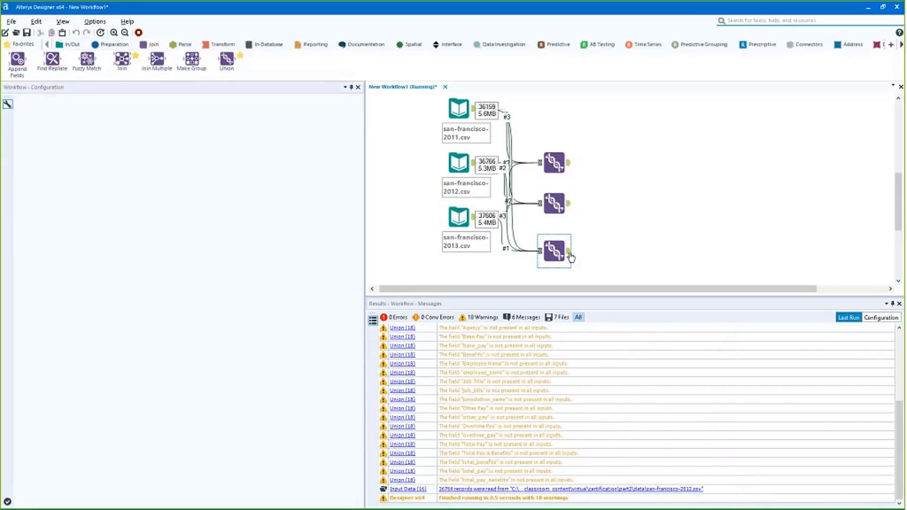
Step: Examine the third Union's output records, focusing on the year and pay columns
drag(570, 258, 564, 258)
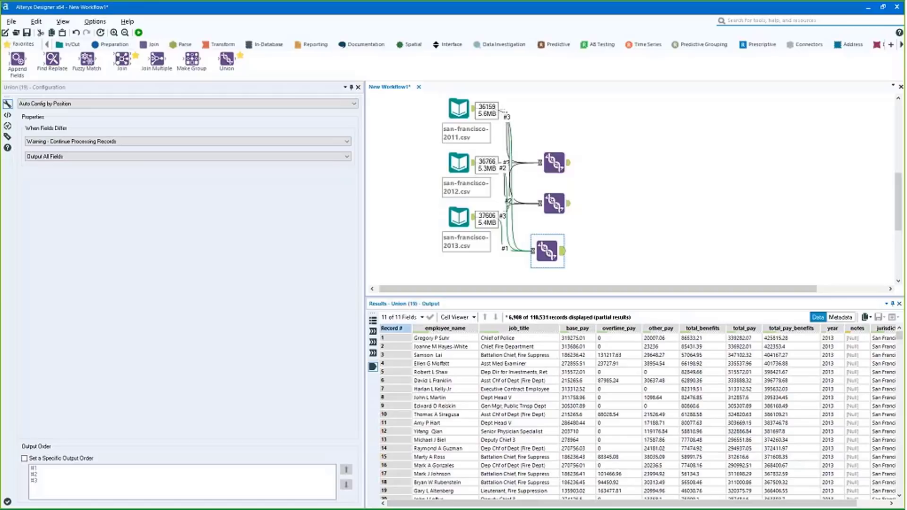
drag(823, 347, 825, 432)
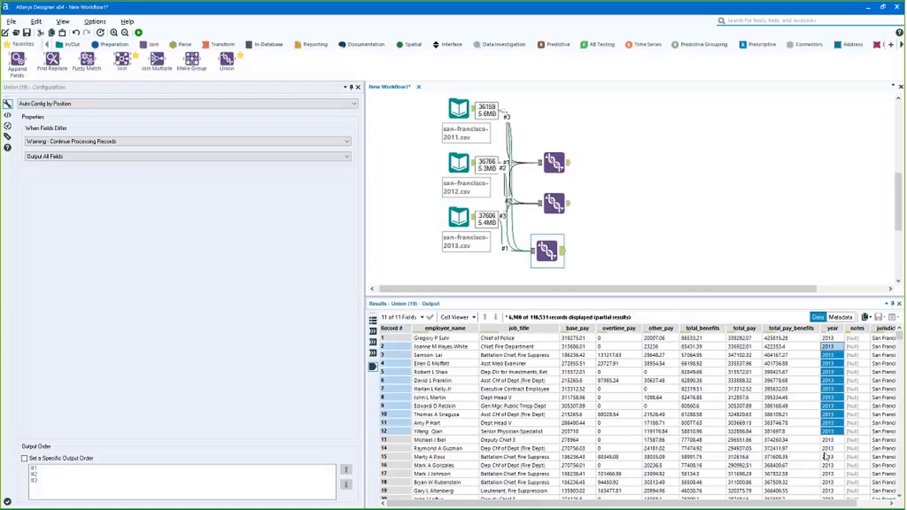
scroll(827, 458, down, 6)
scroll(827, 460, up, 5)
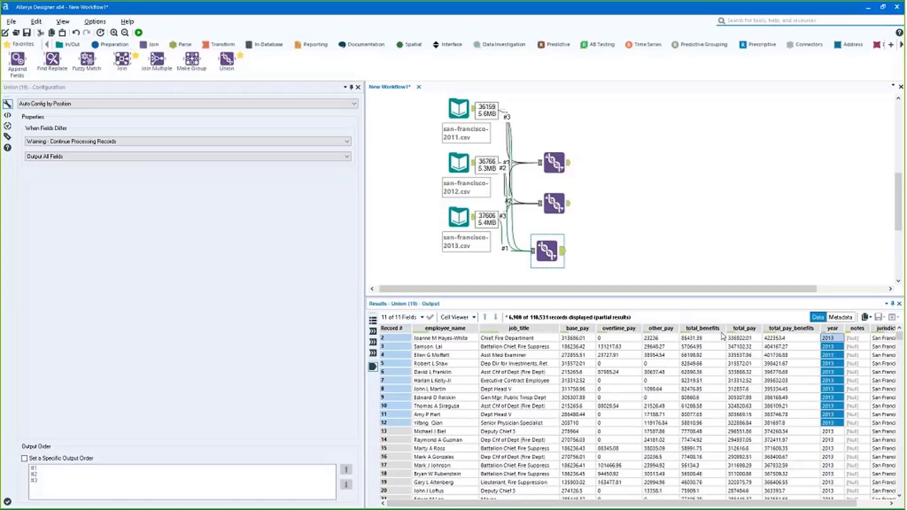
click(744, 364)
scroll(832, 431, down, 10)
scroll(829, 422, up, 3)
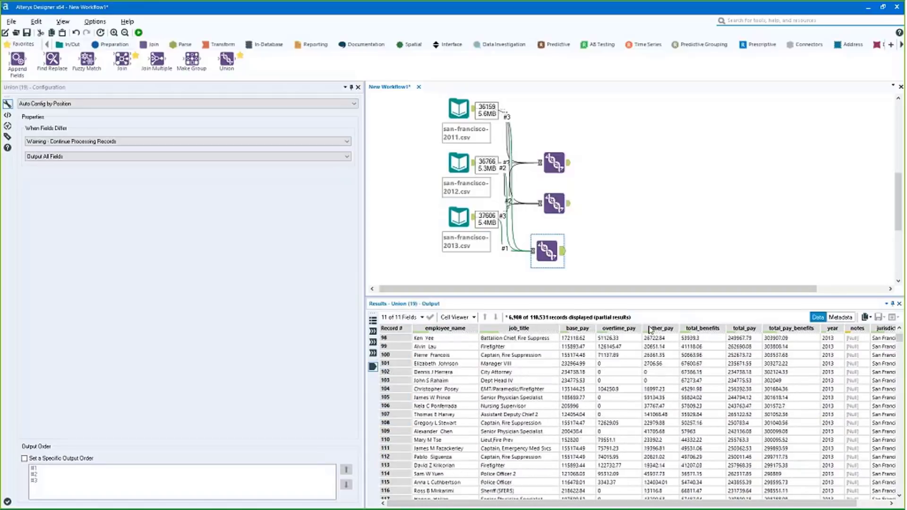
Step: Turn on a specific output order for the third Union and spread the three Unions farther apart from the input files
drag(534, 252, 540, 252)
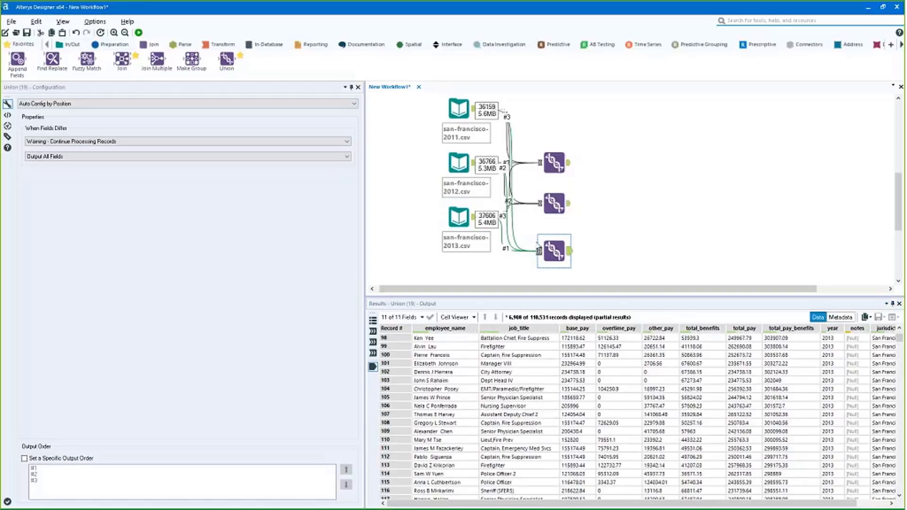
click(75, 460)
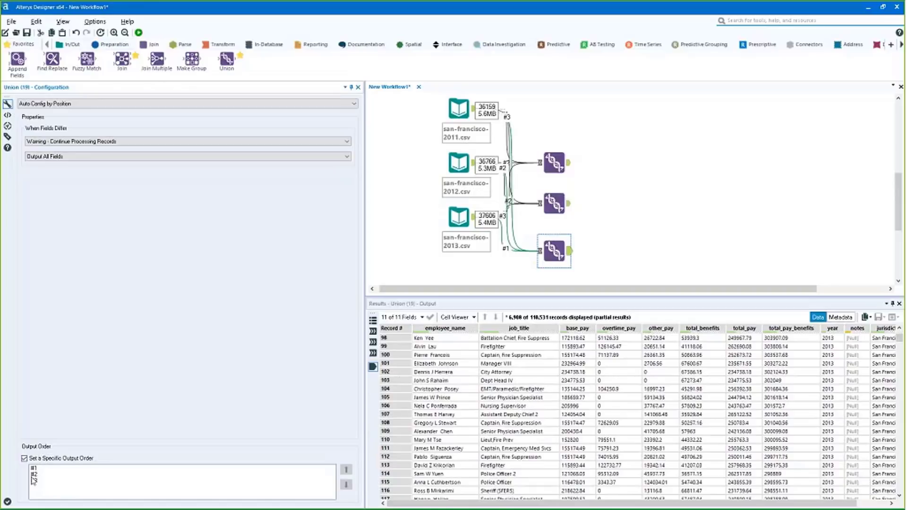
ctrl+click(554, 203)
drag(562, 207, 638, 166)
drag(553, 157, 642, 116)
drag(554, 251, 622, 264)
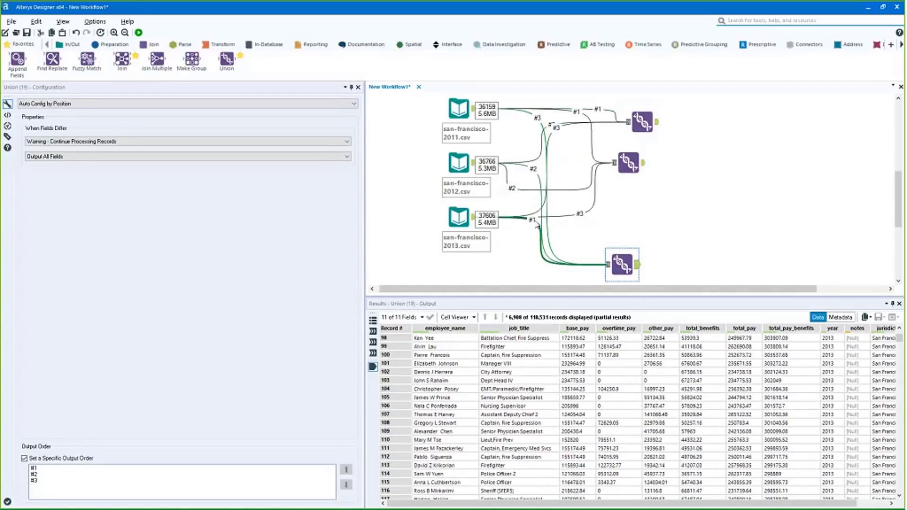
Step: Rename the connection from the 2013 file to the third Union as 2013
click(546, 221)
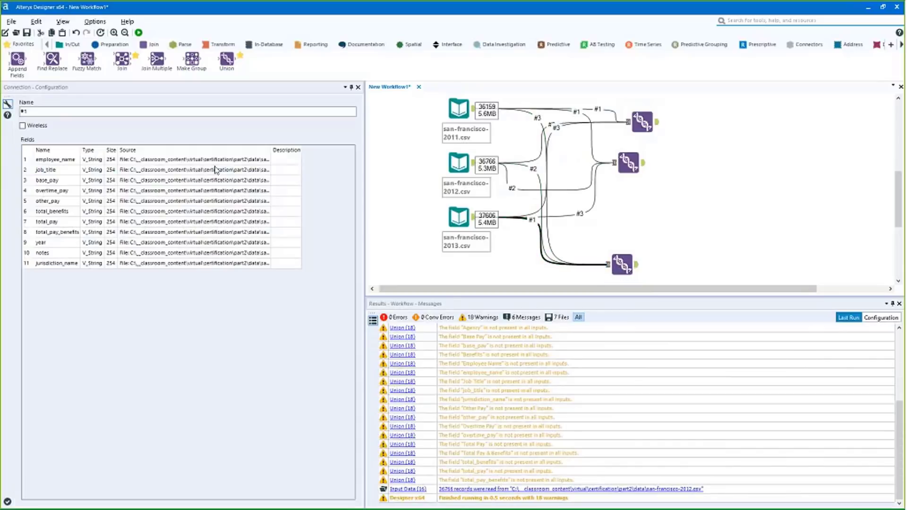
click(69, 113)
drag(69, 114, 10, 118)
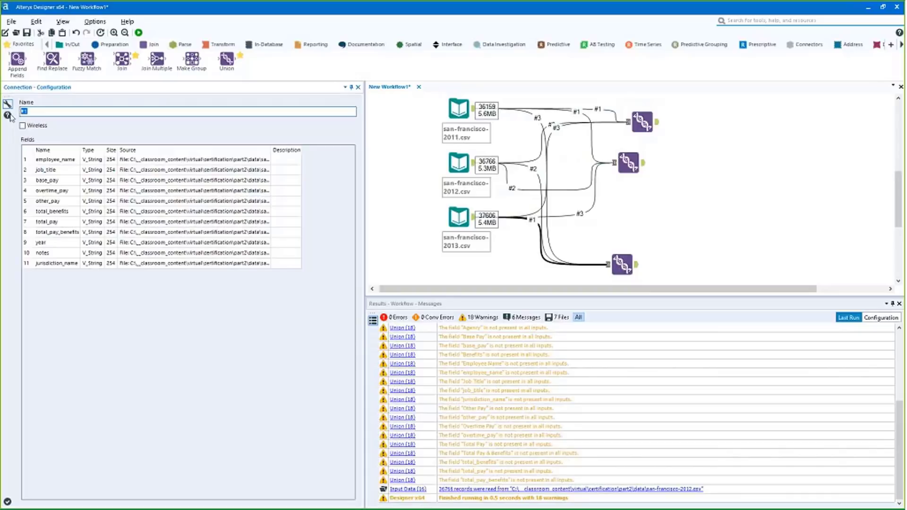
key(BackSpace)
text(2013)
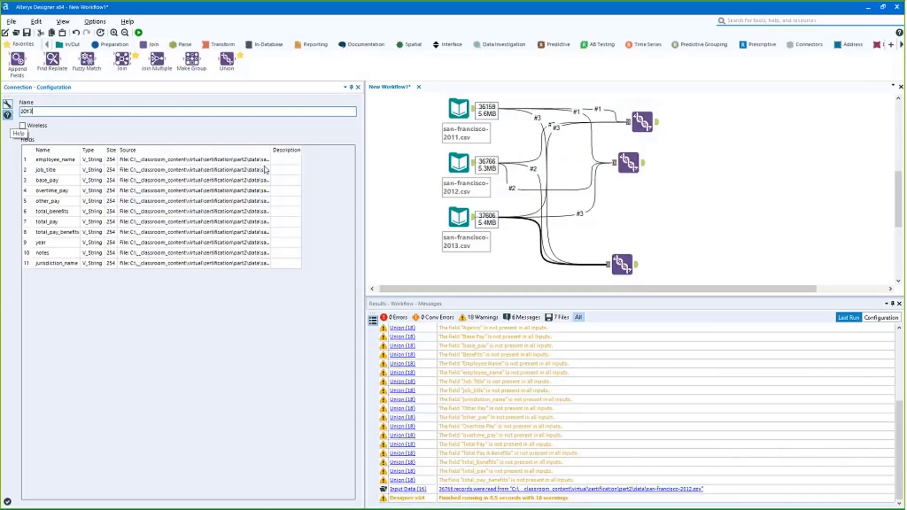
Step: Rename the third Union's connections from the 2012 and 2011 files as 2012 and 2011
click(537, 179)
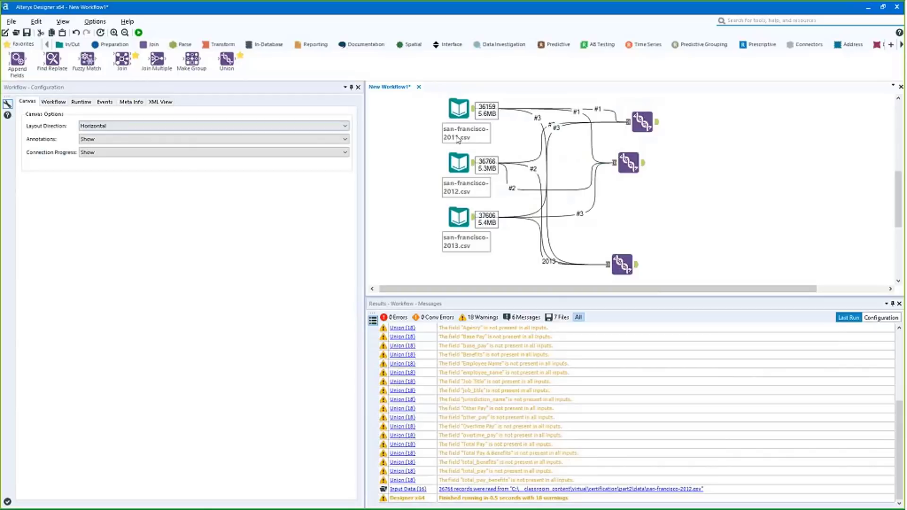
click(539, 199)
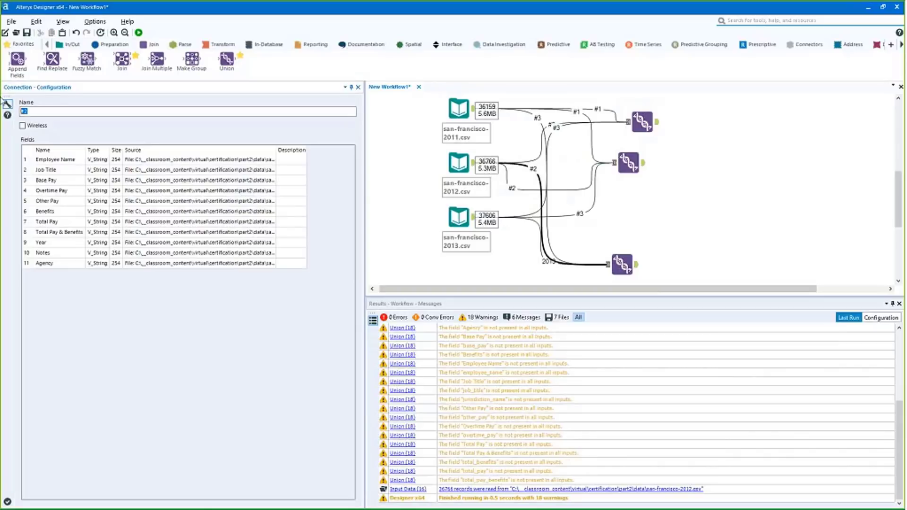
text(2012)
click(535, 121)
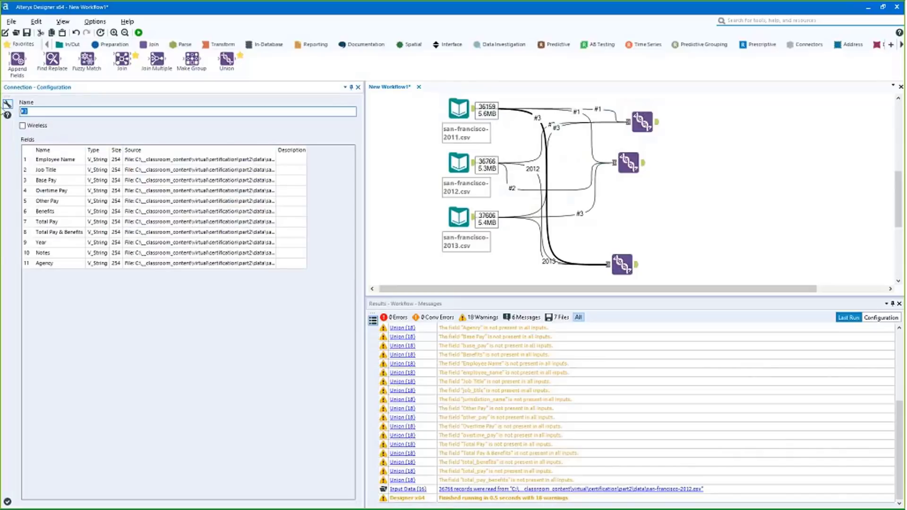
text(2011)
Step: Review the renamed inputs in the third Union's output order list
click(647, 182)
click(619, 267)
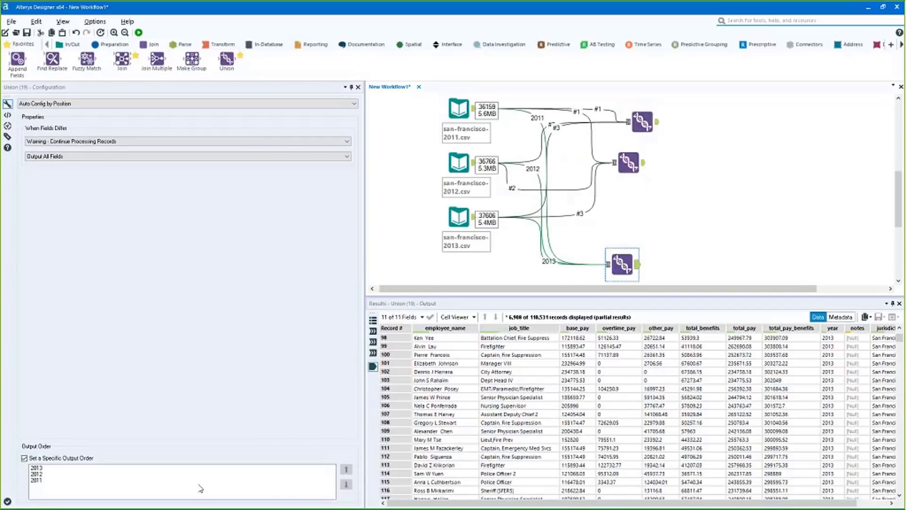
click(37, 475)
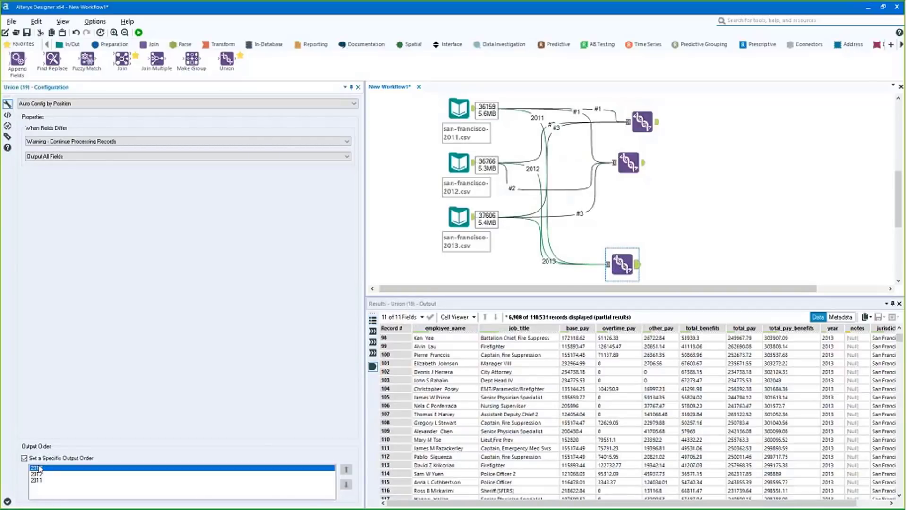
click(39, 479)
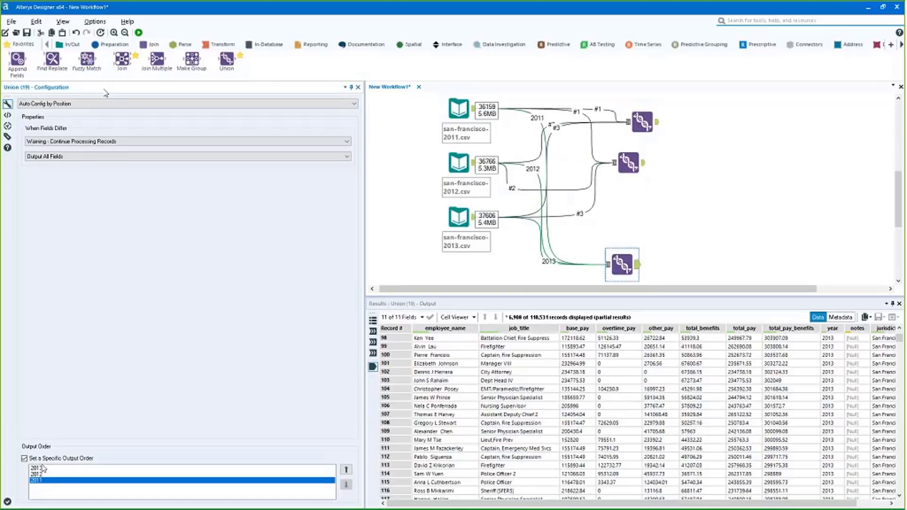
Step: View the renamed inputs under Manually Configure Fields and return the third Union to Auto Config by Position
click(101, 104)
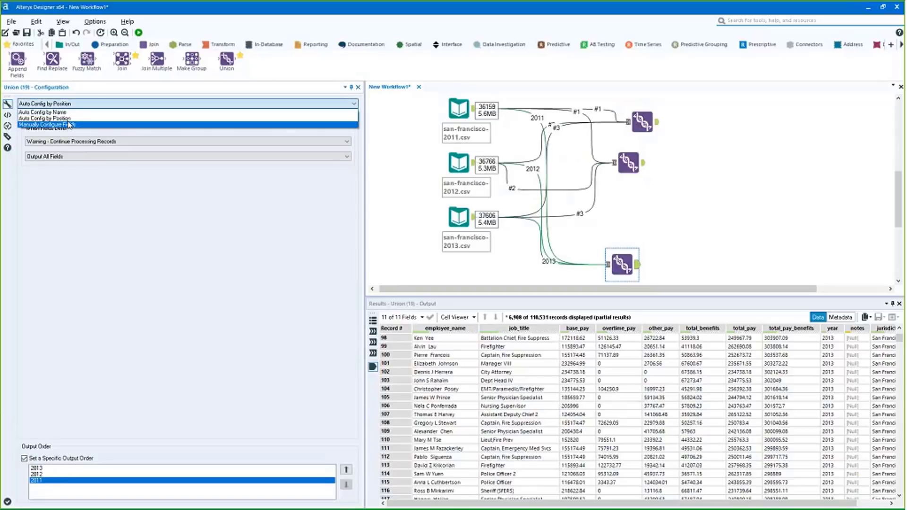
click(68, 126)
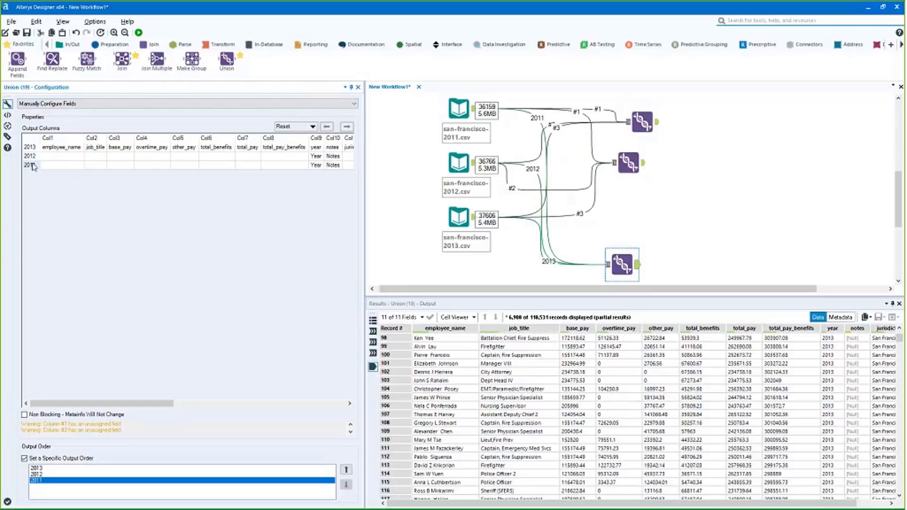
click(51, 104)
click(52, 118)
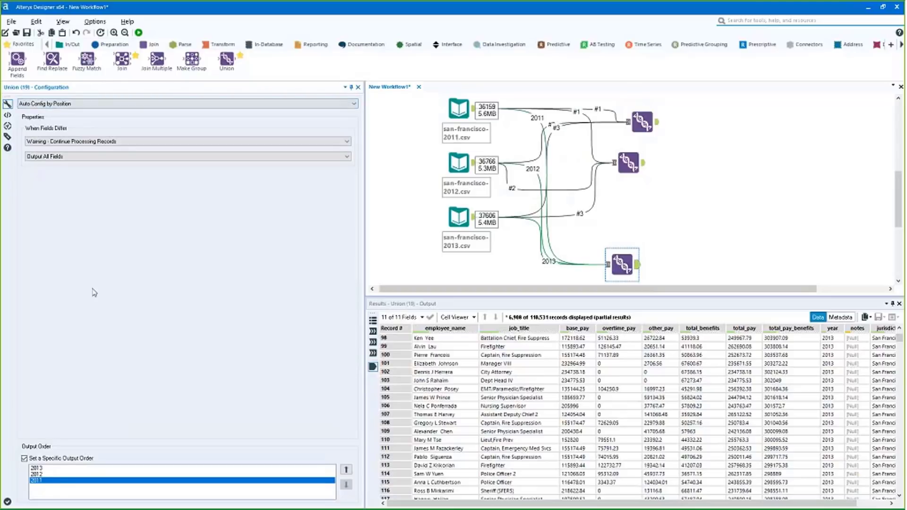
Step: Reorder the third Union's output so the inputs stack as 2011, 2012, 2013
click(347, 470)
click(347, 470)
click(218, 480)
click(347, 470)
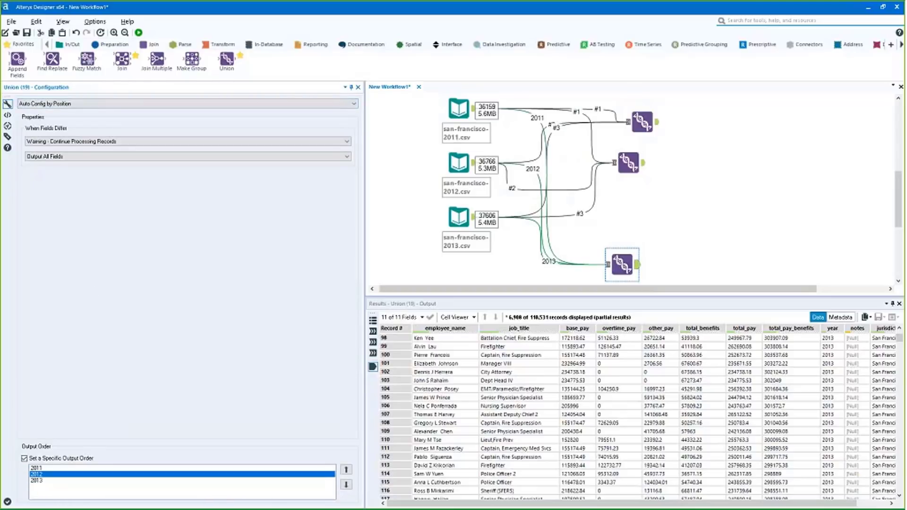
Step: Run the workflow and check the Year values down the third Union's output
click(139, 32)
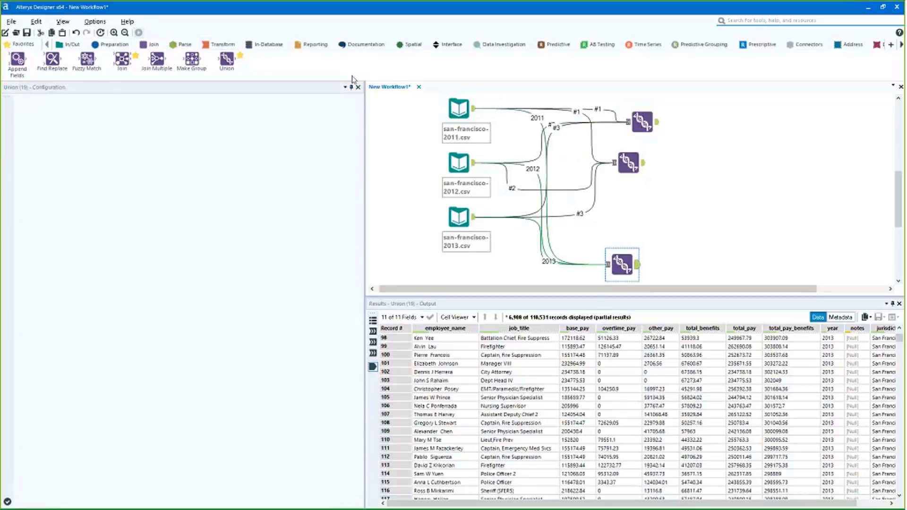
click(631, 266)
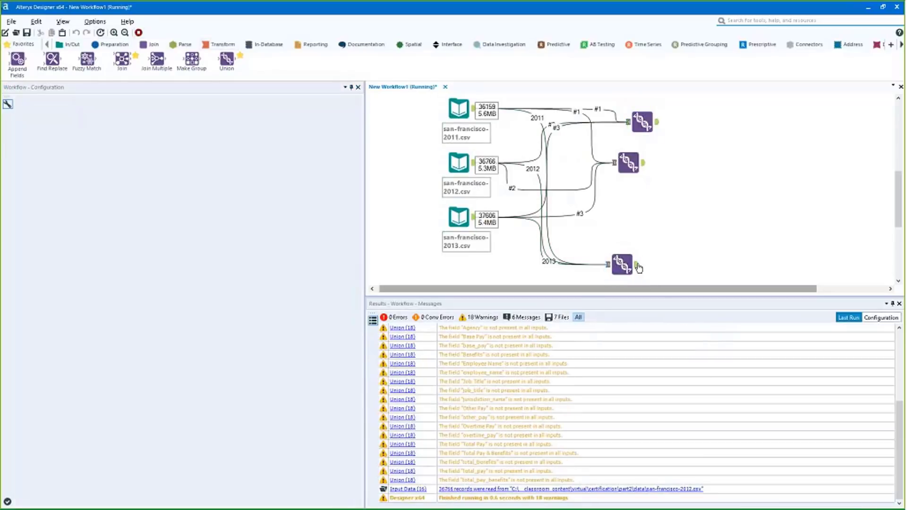
click(872, 337)
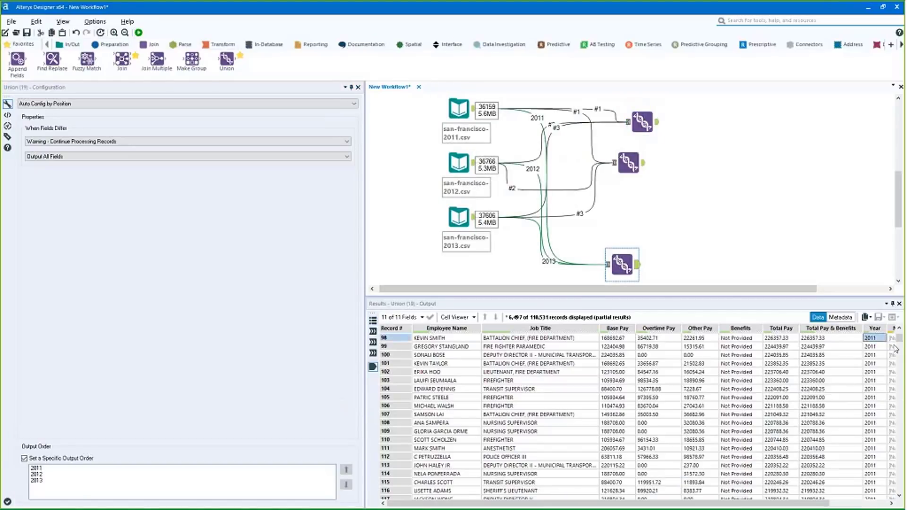
drag(894, 347, 877, 435)
Step: Attach a Browse tool to the third Union's output and run the workflow
click(626, 259)
key(ctrl+shift+b)
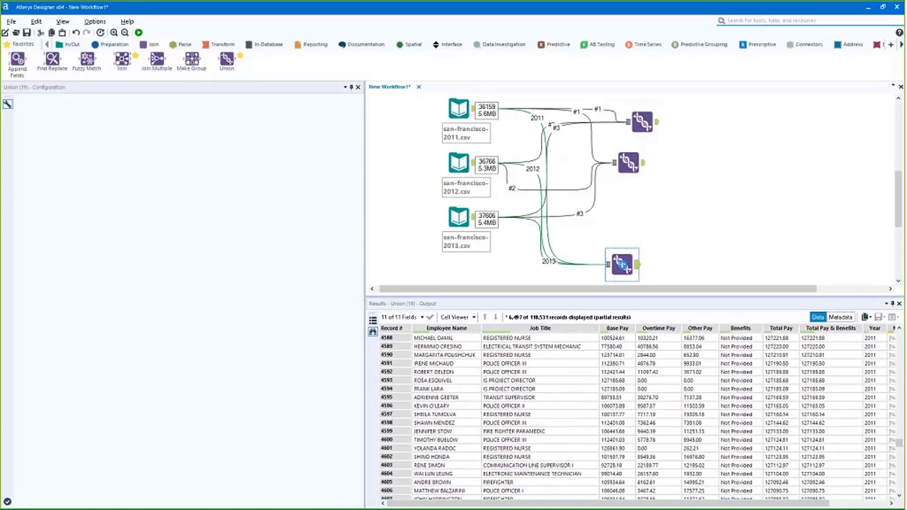
key(ctrl+r)
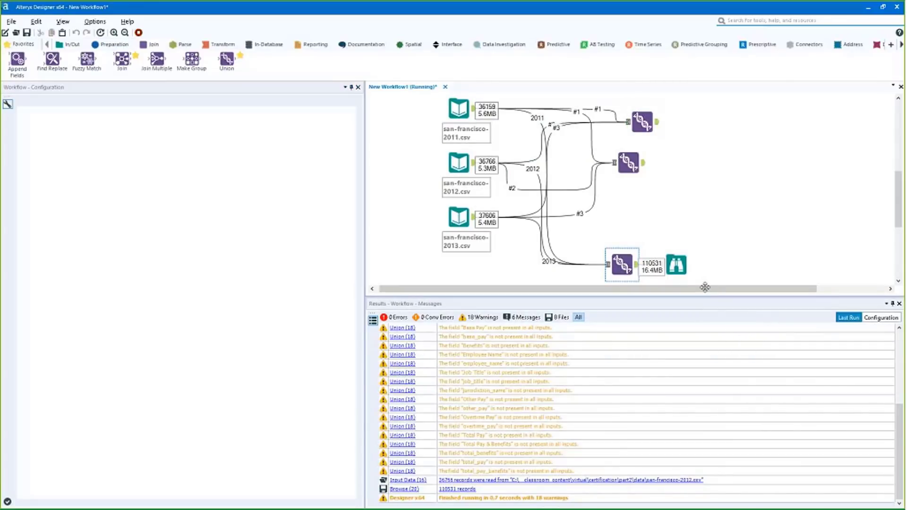
Step: Check the Year values through to the last records in the Browse tool attached to the third Union
click(676, 265)
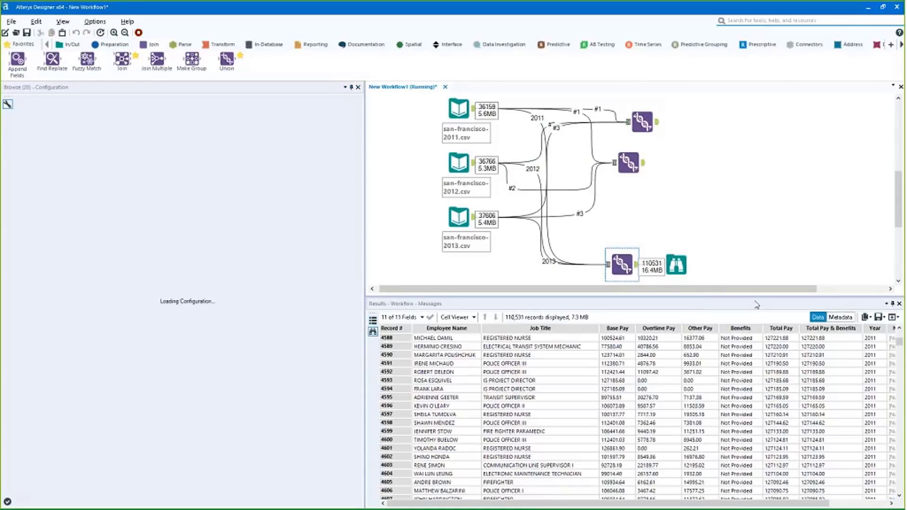
drag(898, 342, 871, 372)
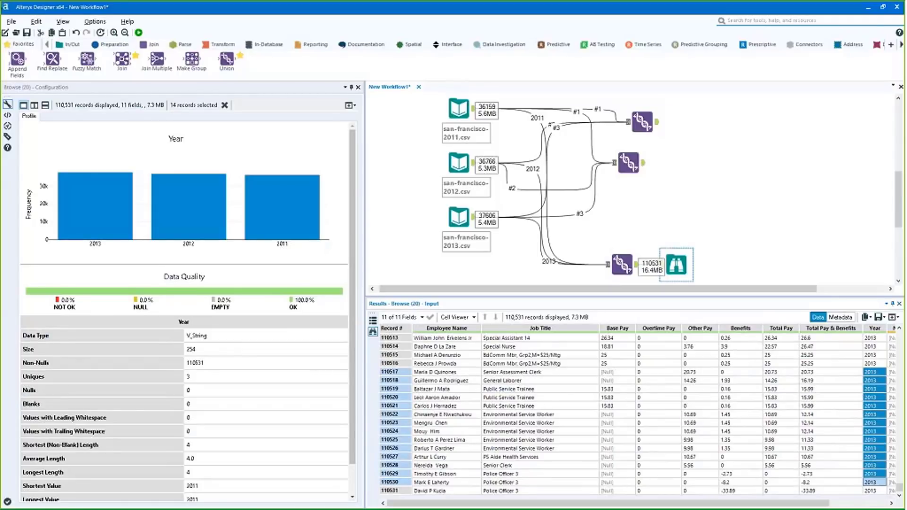
Step: Move the third Union and its Browse tool slightly up the canvas, keeping them side by side
click(617, 278)
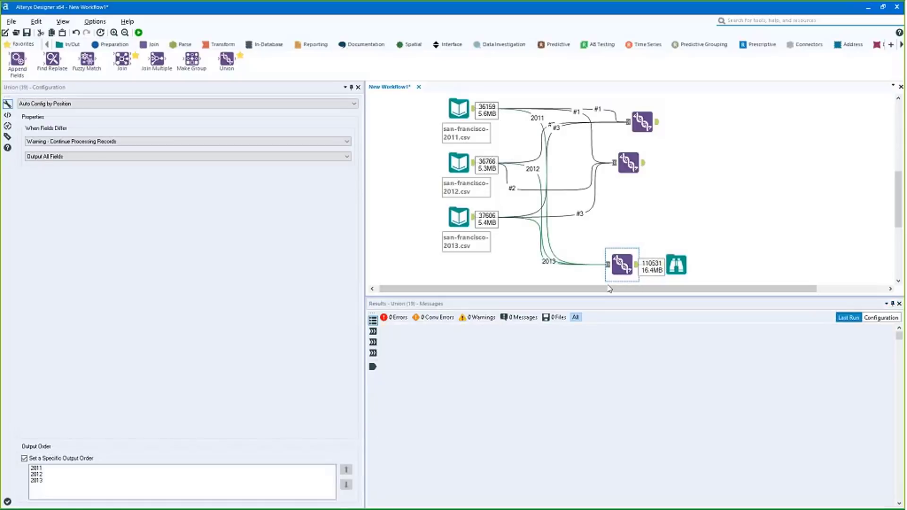
ctrl+click(679, 264)
drag(680, 262, 700, 242)
drag(631, 270, 638, 251)
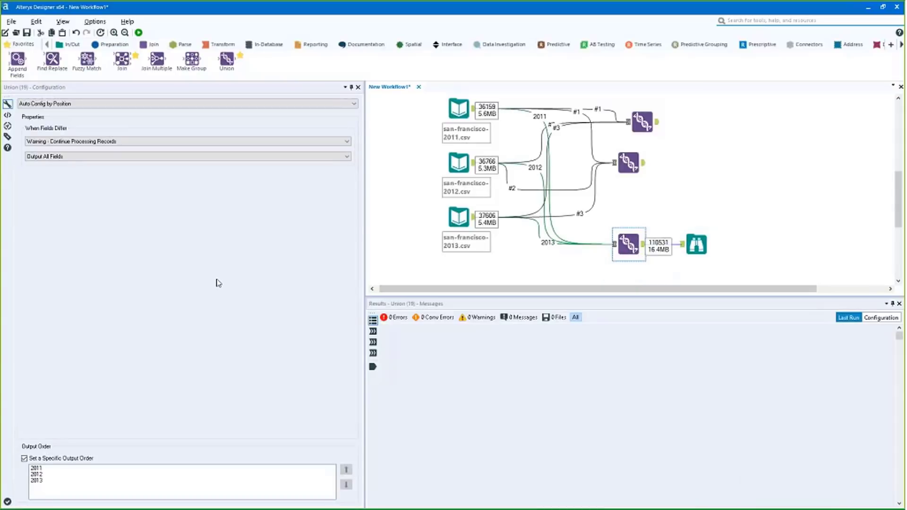
Step: Set the third Union to Auto Config by Name and review its field output choices, keeping Output All Fields
click(151, 106)
click(117, 113)
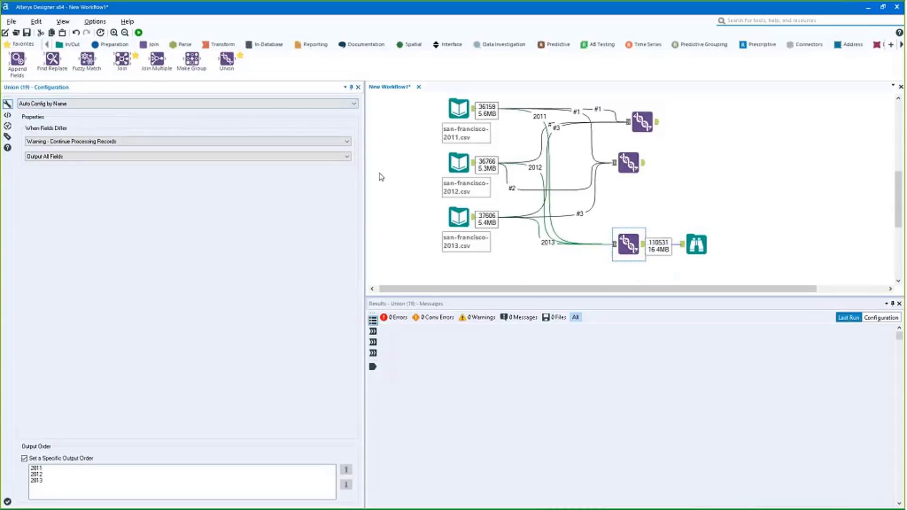
click(100, 159)
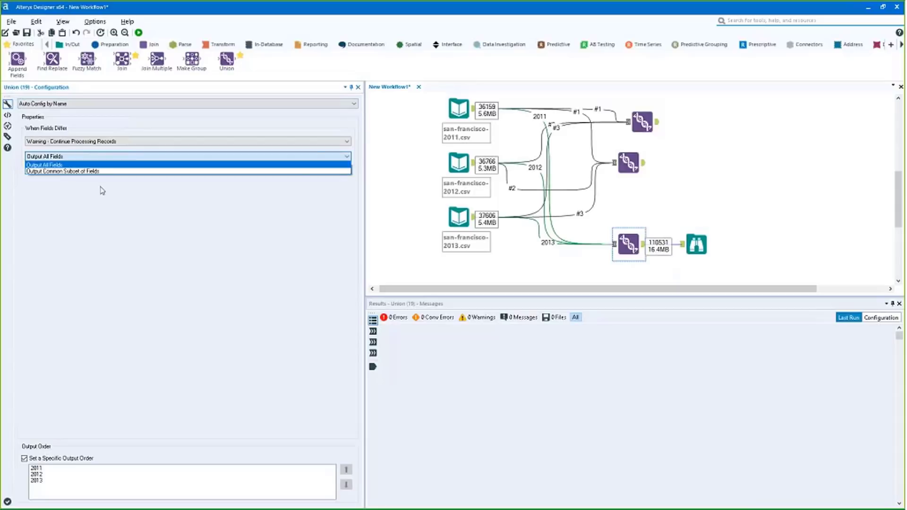
click(117, 242)
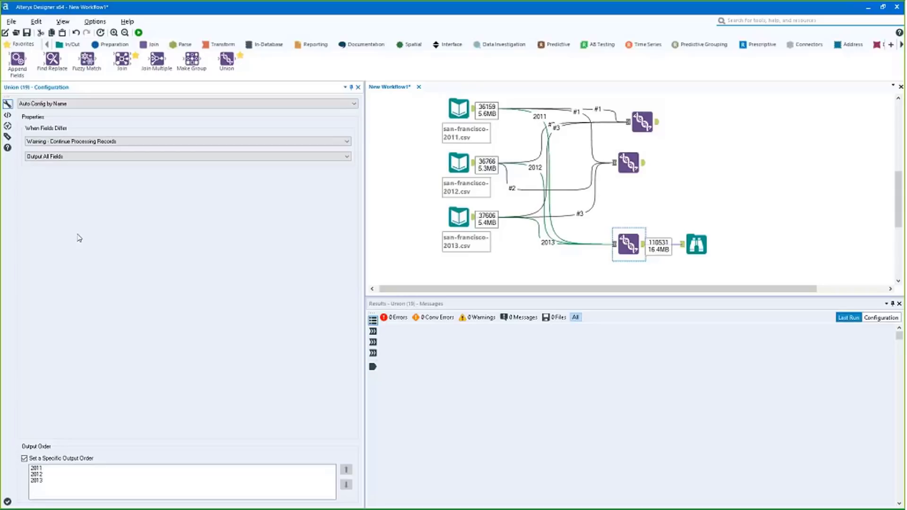
Step: Review the field-table options in the configuration of the Join that combines the customer transactions and responder files
scroll(644, 191, up, 5)
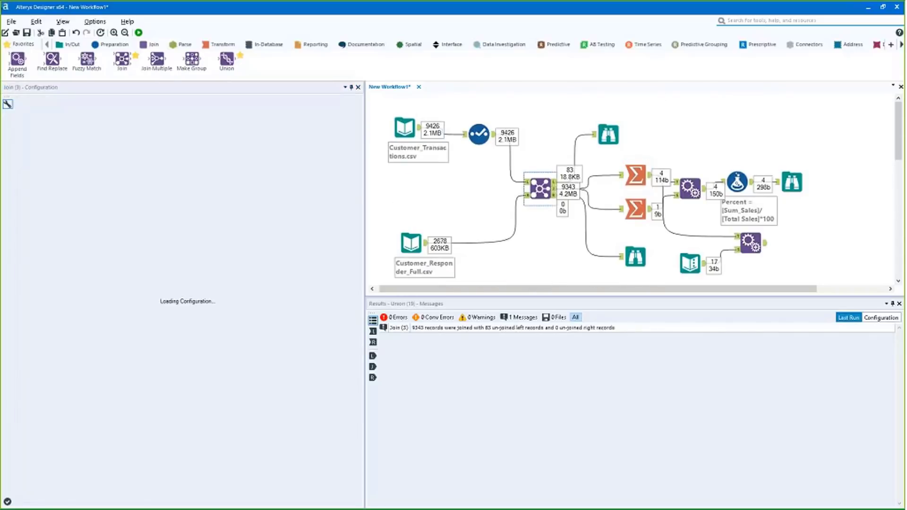
click(44, 203)
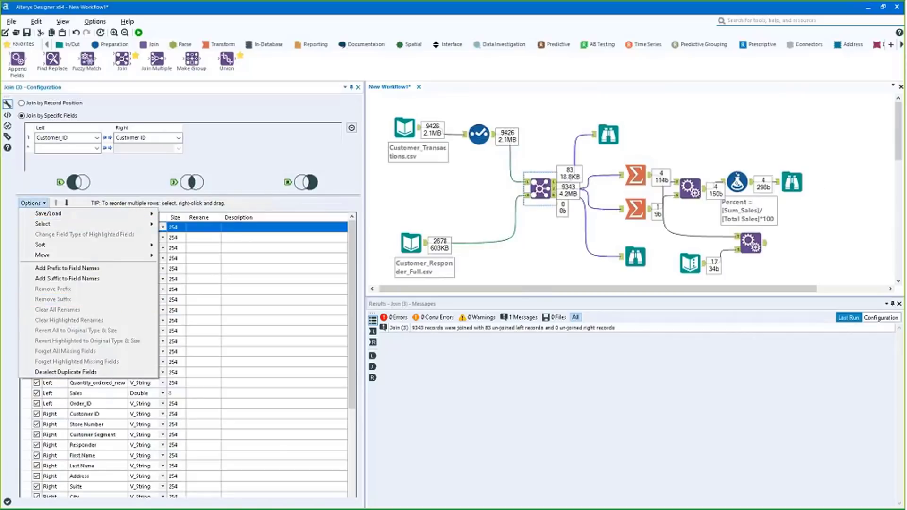
click(813, 194)
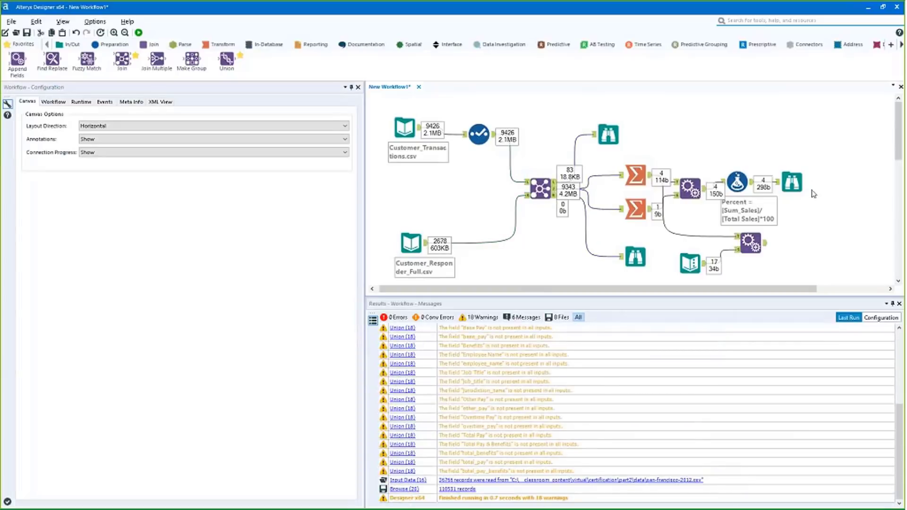
click(540, 189)
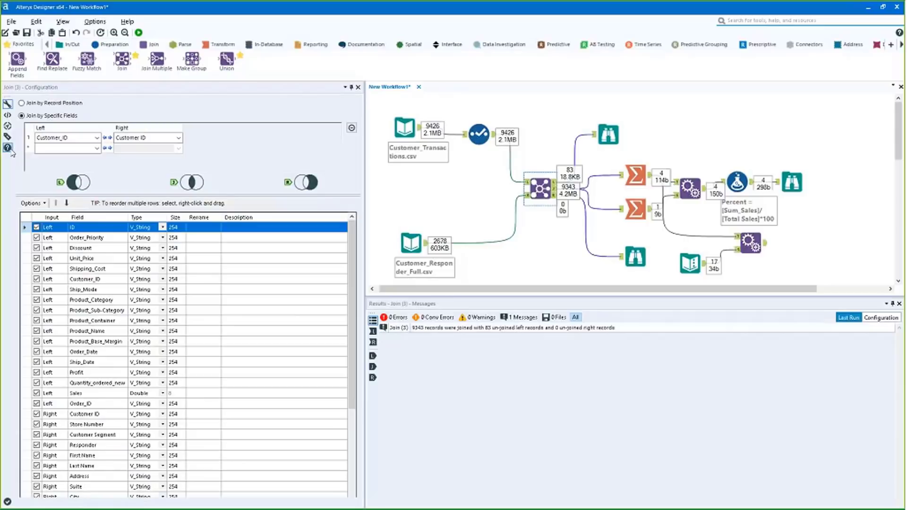
Step: Open the Join tool's help page, read the section on selecting, deselecting and reordering columns, and return to the workflow
click(8, 148)
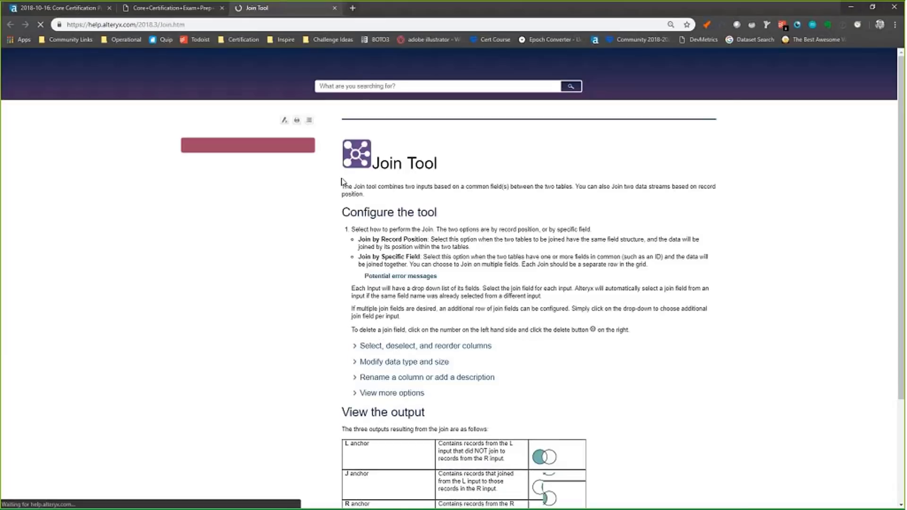
scroll(341, 180, down, 3)
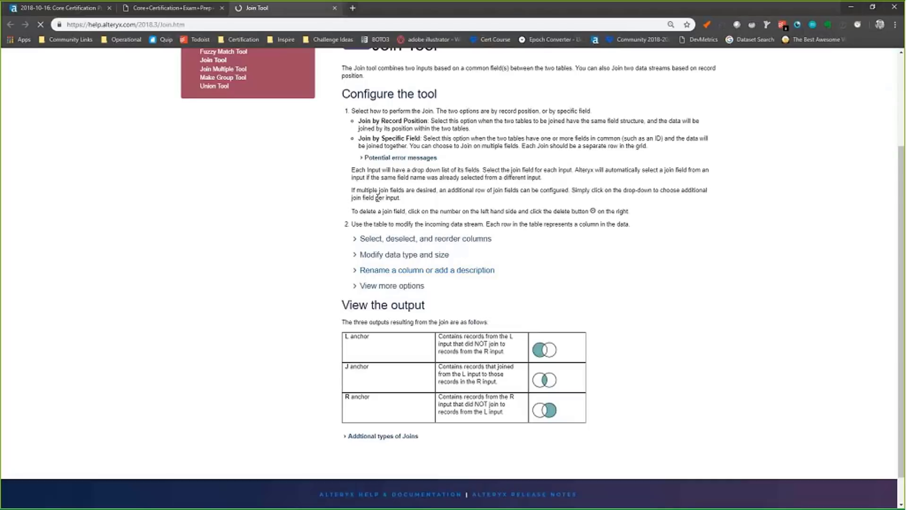
click(390, 239)
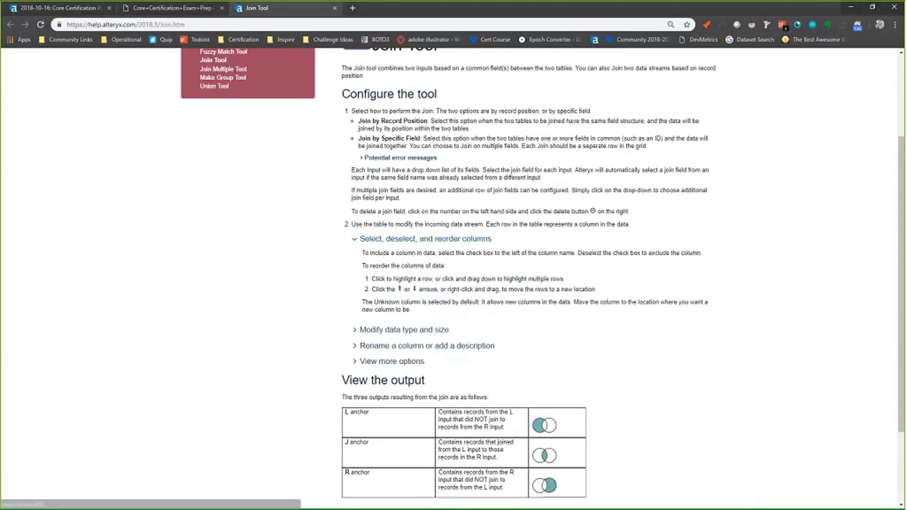
click(851, 7)
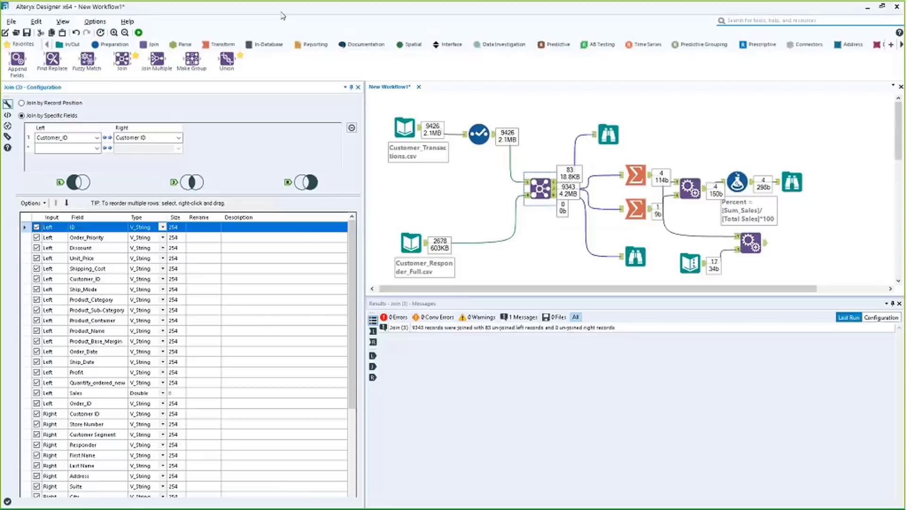
Step: Switch to the data_blending_beginner.pptx presentation in PowerPoint and show the Support slide
key(alt+Tab)
click(86, 403)
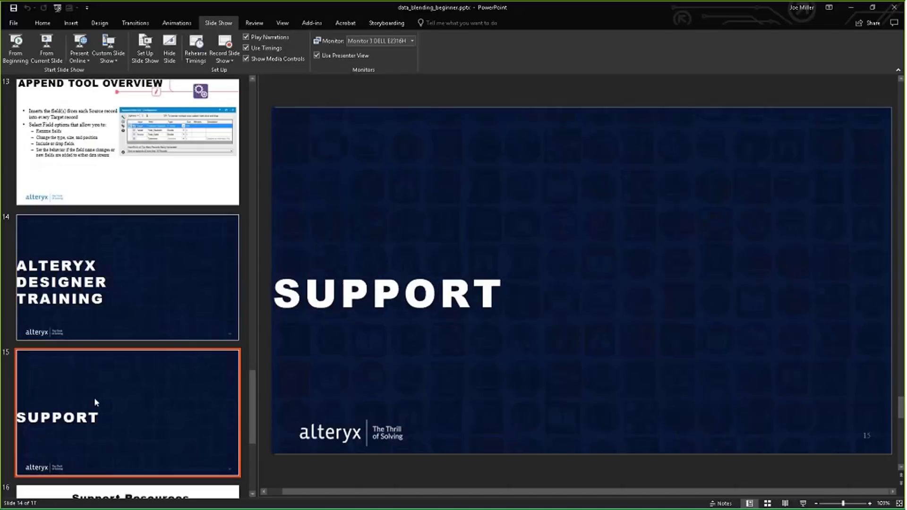